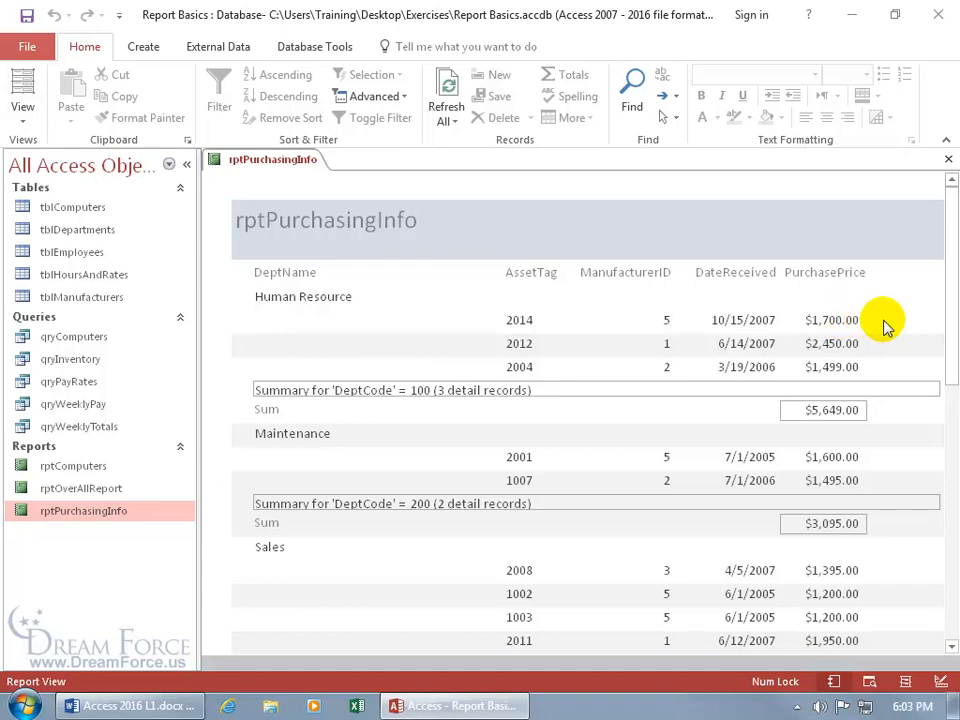
Step: Switch the rptPurchasingInfo report to Design View and add a text box beside PurchasePrice in the Detail section
{"action": "right_click", "coordinate": [272, 164]}
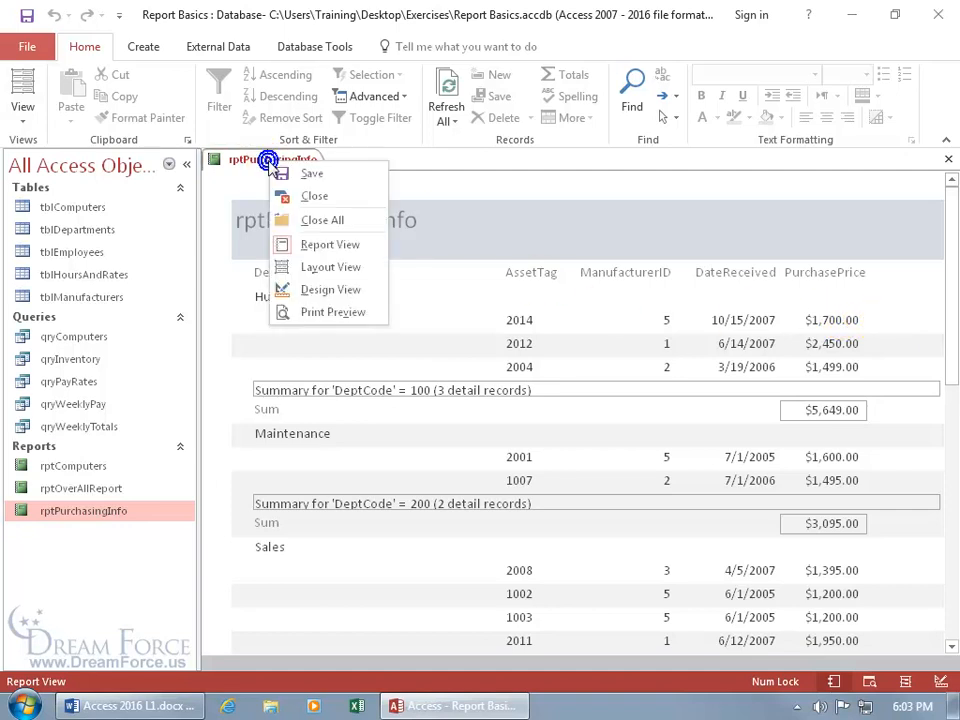
{"action": "left_click", "coordinate": [318, 289]}
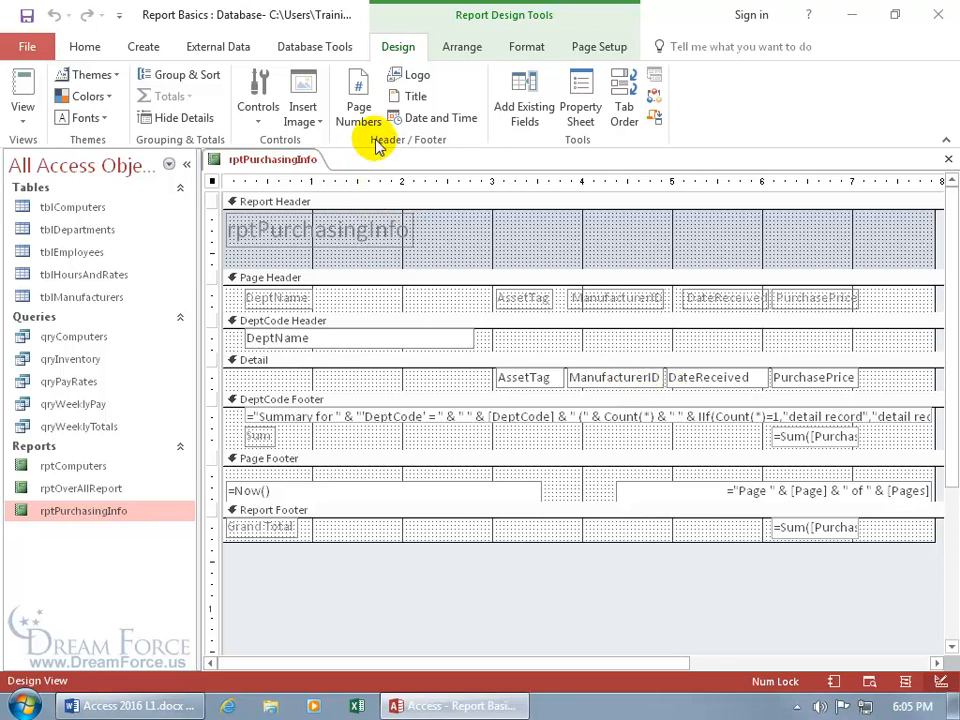
{"action": "left_click", "coordinate": [258, 120]}
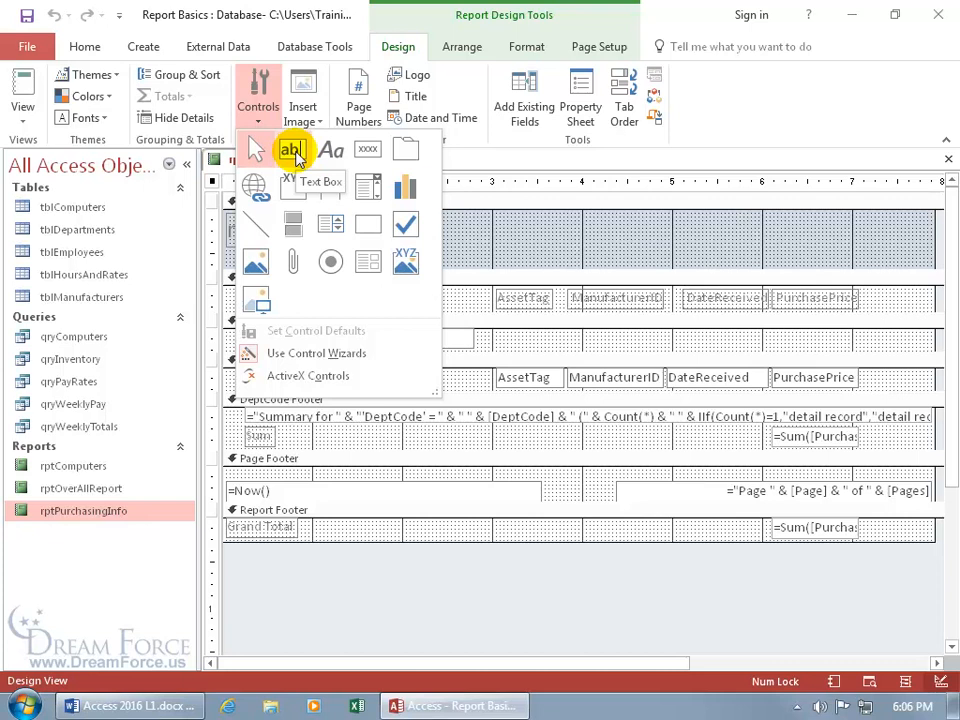
{"action": "left_click", "coordinate": [292, 151]}
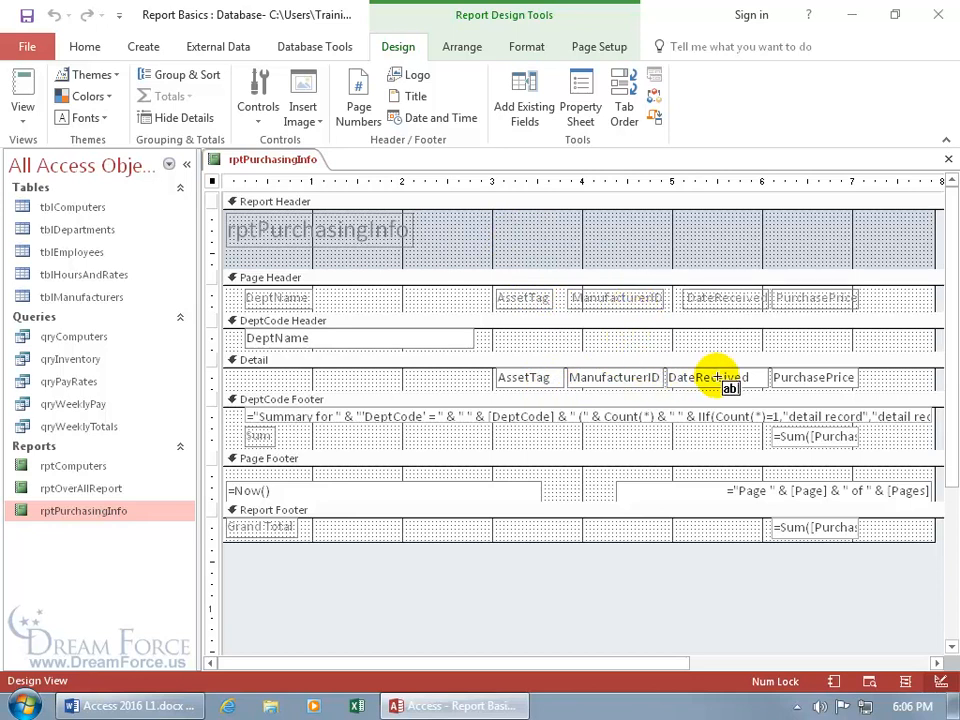
{"action": "left_click_drag", "start_coordinate": [651, 664], "coordinate": [793, 660]}
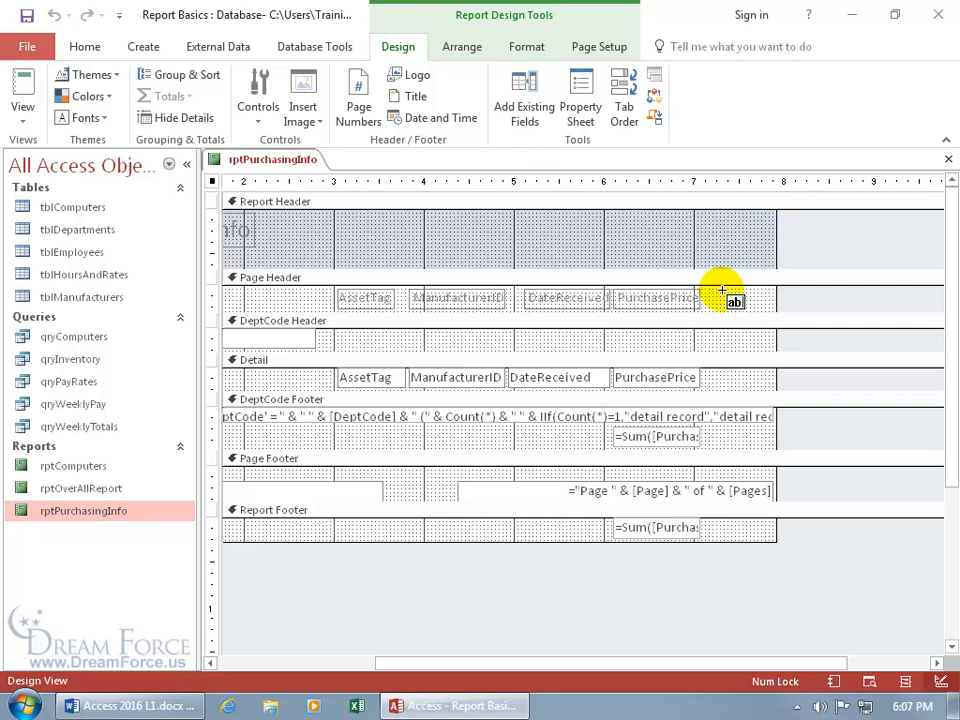
{"action": "left_click", "coordinate": [712, 372]}
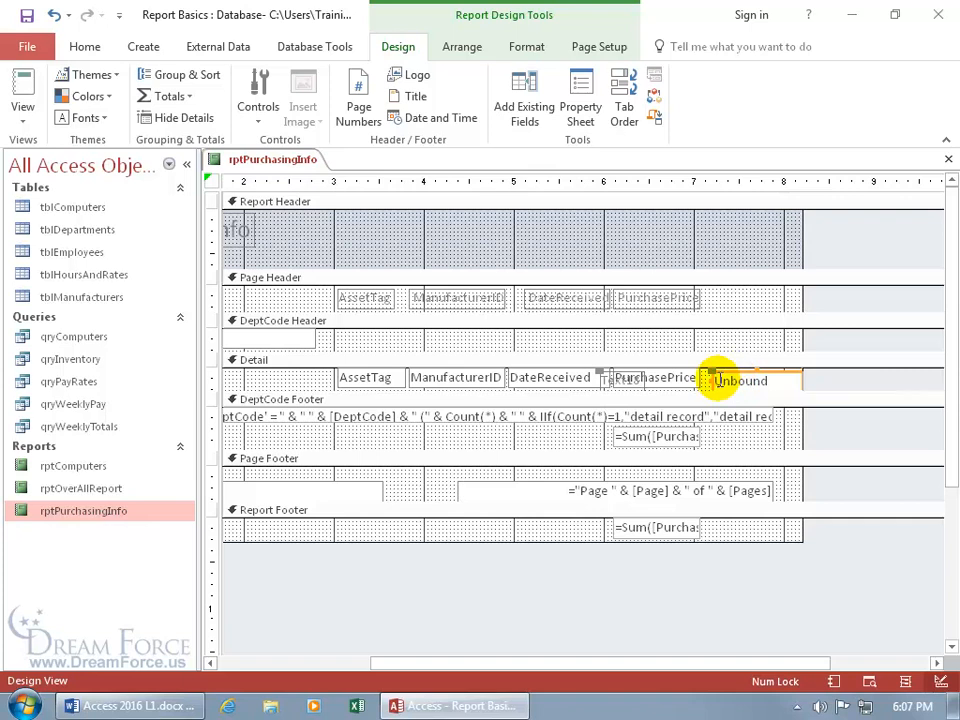
Step: Cut the new text box's attached label out of the Detail section and paste it into the Page Header
{"action": "left_click", "coordinate": [623, 378]}
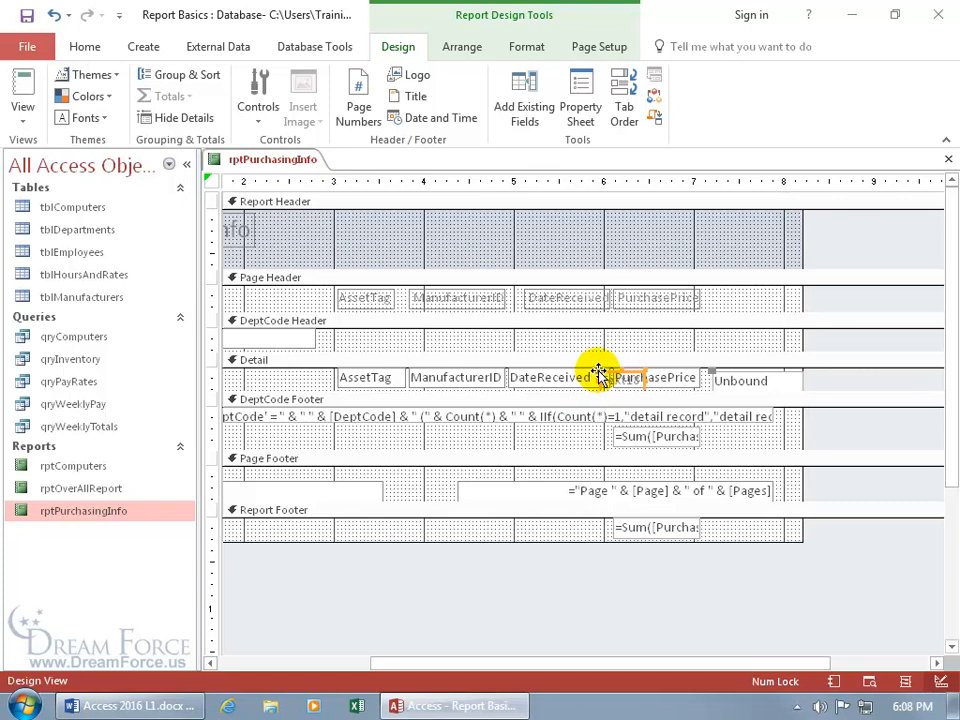
{"action": "left_click_drag", "start_coordinate": [597, 372], "coordinate": [645, 372]}
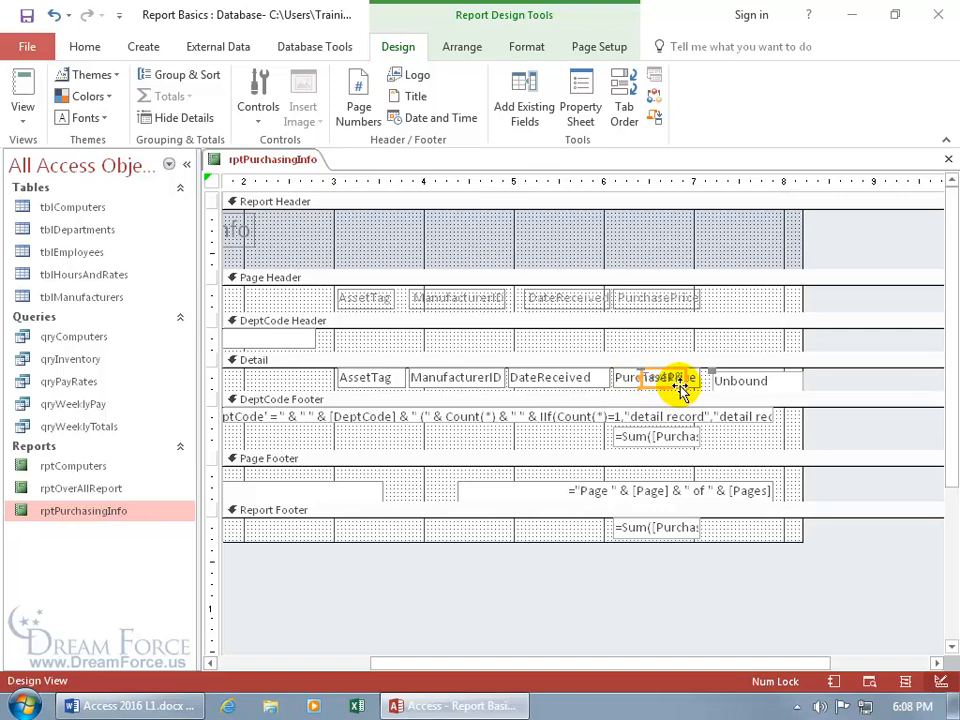
{"action": "right_click", "coordinate": [679, 388]}
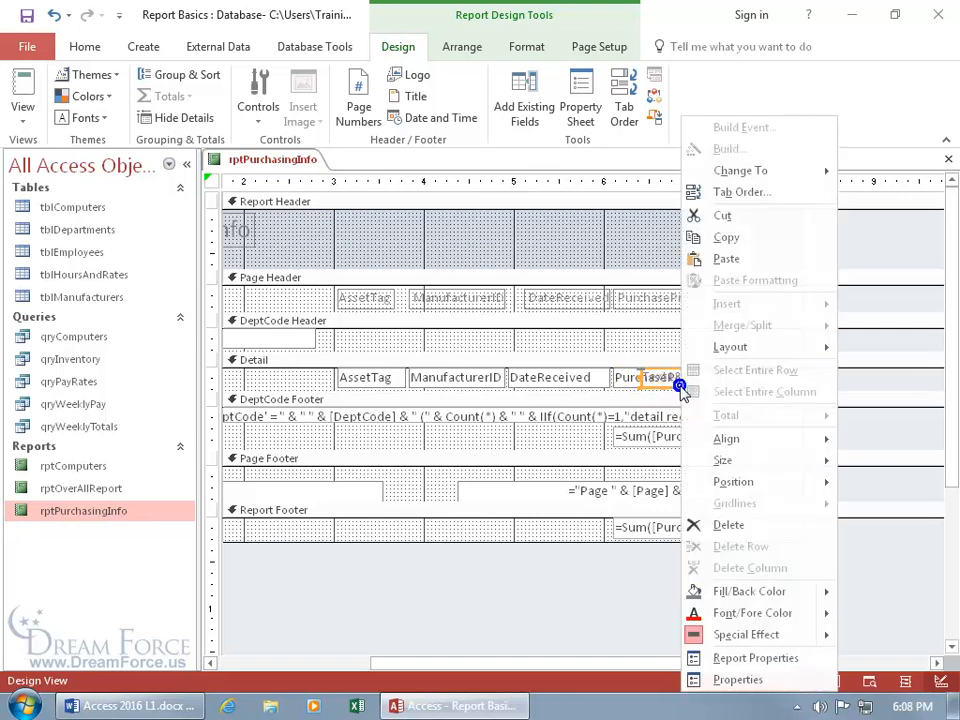
{"action": "left_click", "coordinate": [722, 218]}
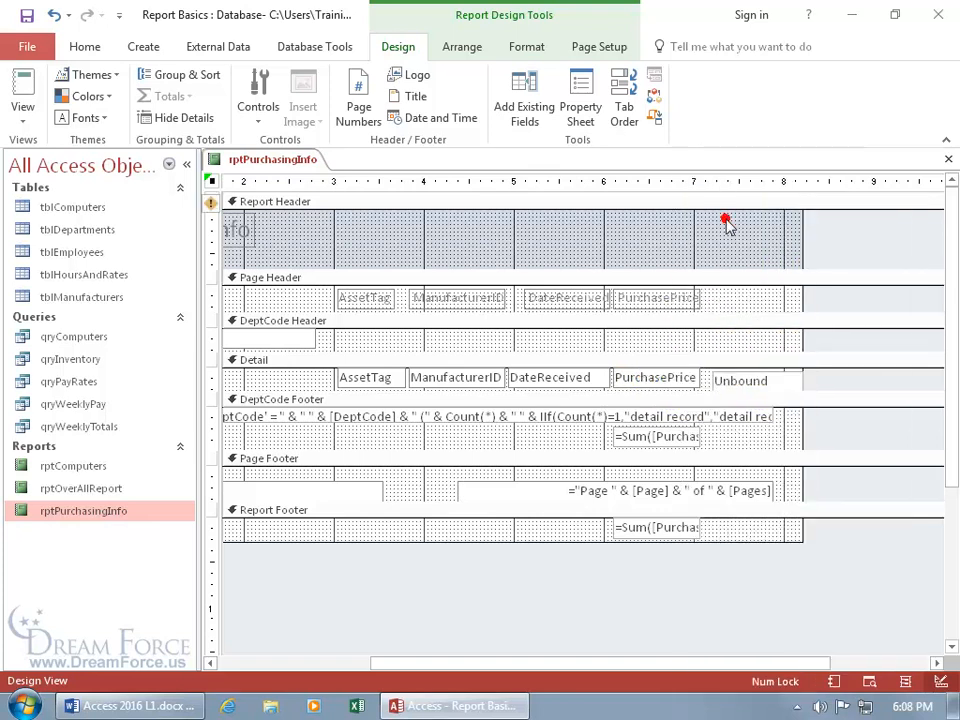
{"action": "right_click", "coordinate": [738, 302]}
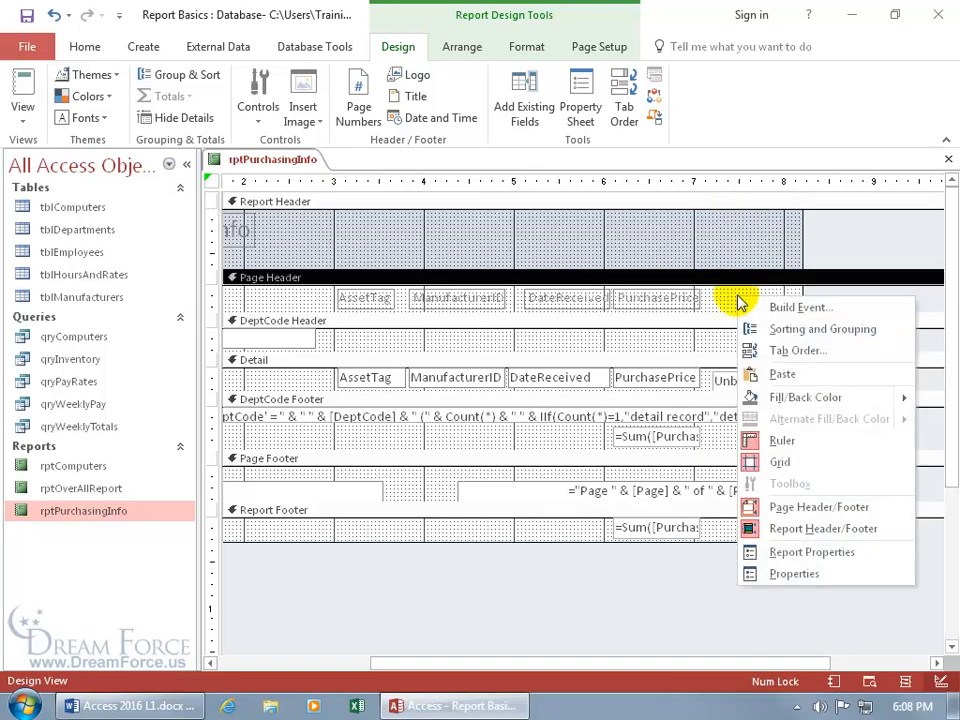
{"action": "left_click", "coordinate": [752, 373]}
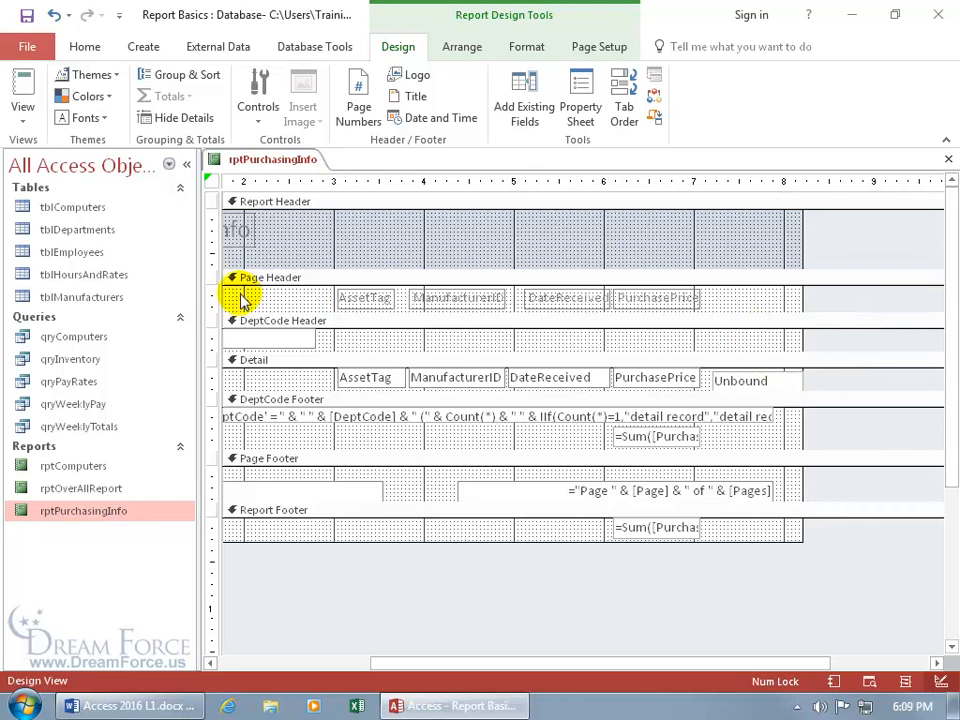
Step: Move the pasted label within the Page Header to just after the PurchasePrice label, above the unbound text box
{"action": "left_click_drag", "start_coordinate": [492, 662], "coordinate": [311, 671]}
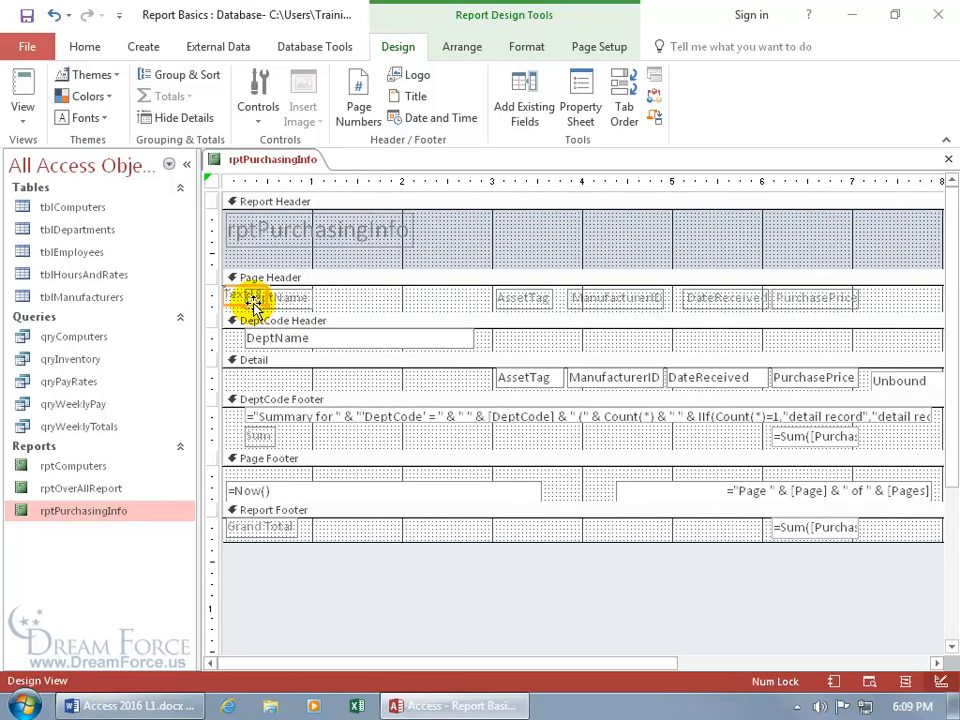
{"action": "left_click_drag", "start_coordinate": [253, 303], "coordinate": [889, 315]}
{"action": "left_click_drag", "start_coordinate": [489, 661], "coordinate": [752, 675]}
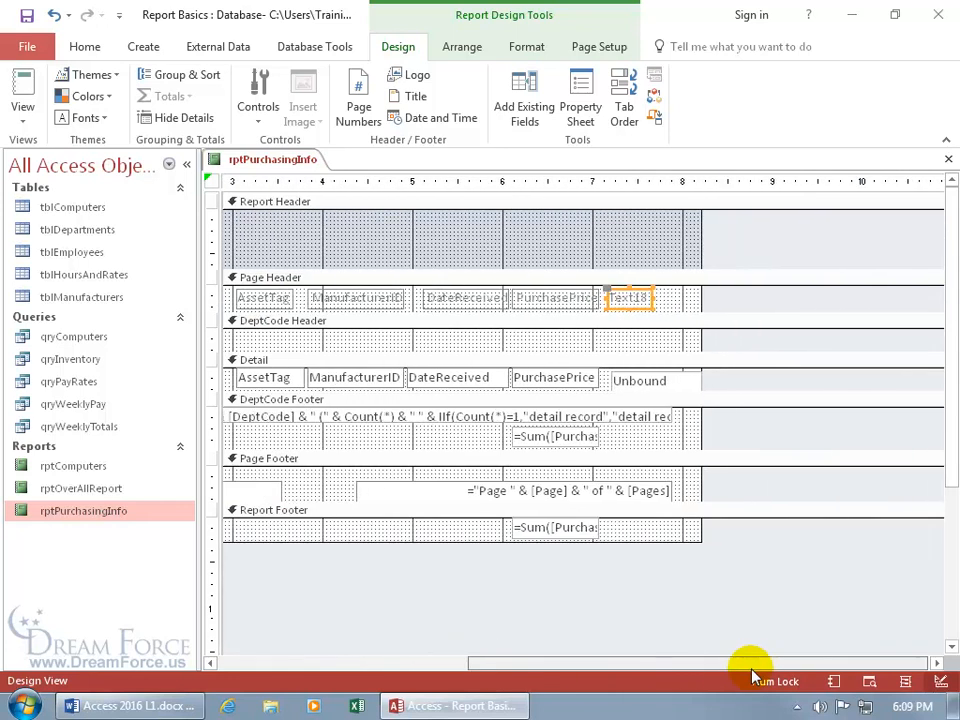
Step: Insert the text dfgf directly into the new Page Header label's caption
{"action": "left_click", "coordinate": [628, 297]}
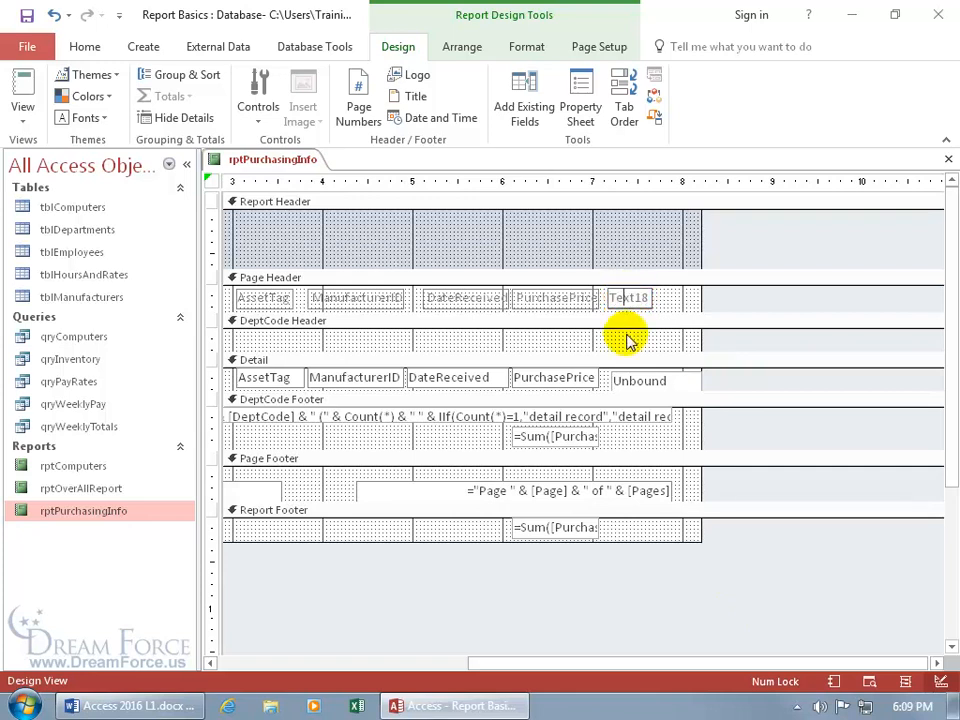
{"action": "type", "text": "dfgf"}
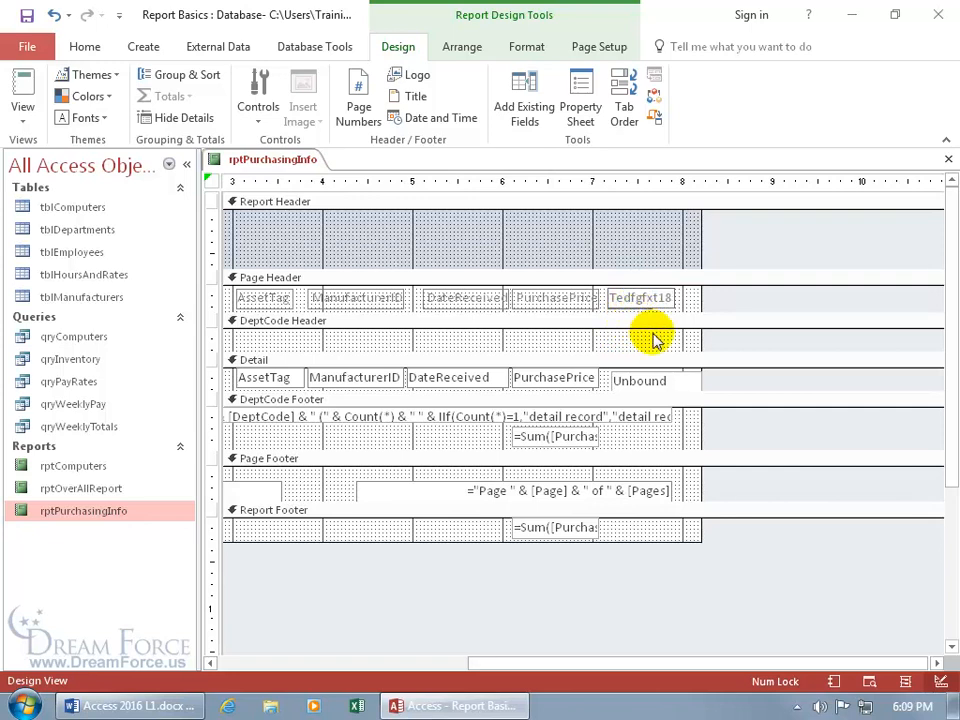
{"action": "key", "text": "Return"}
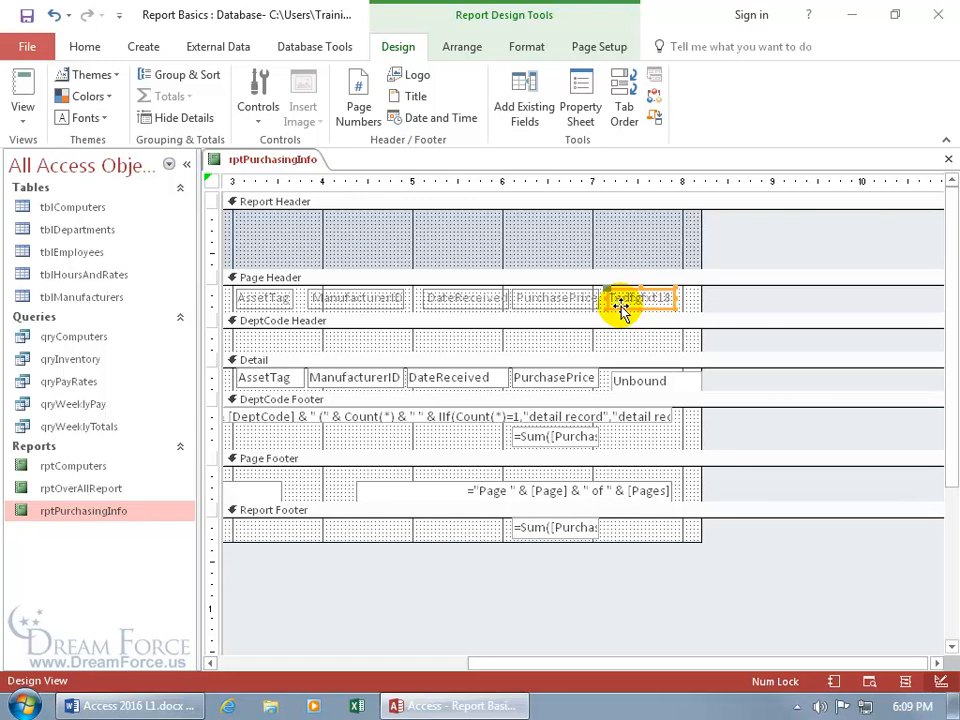
Step: Examine the properties of the new Page Header label and of the PurchasePrice text box in the Detail section
{"action": "double_click", "coordinate": [620, 308]}
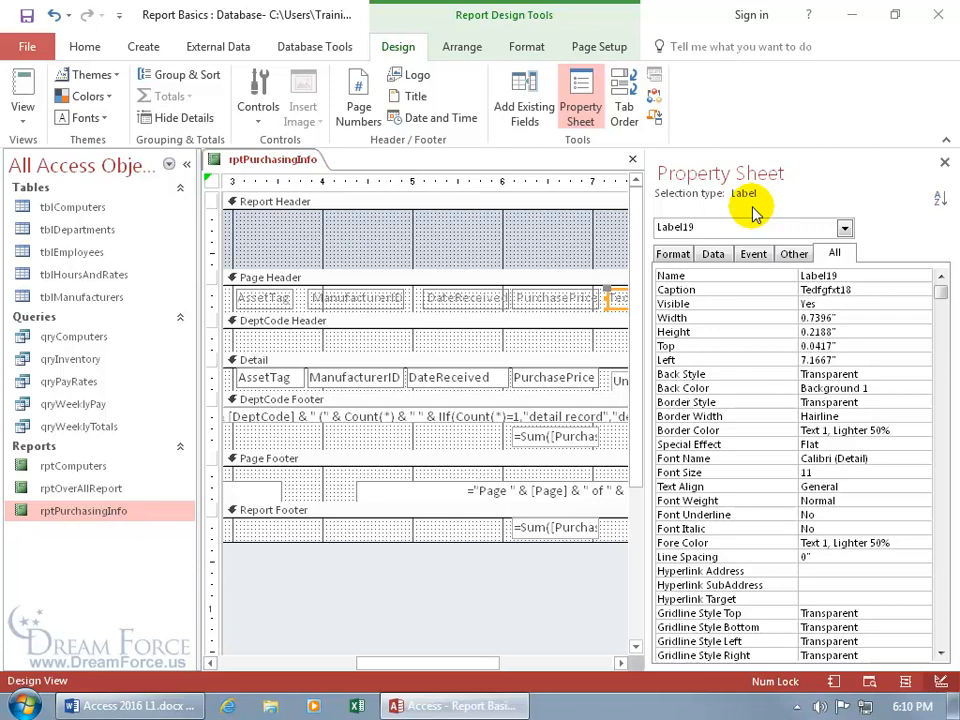
{"action": "left_click", "coordinate": [561, 377]}
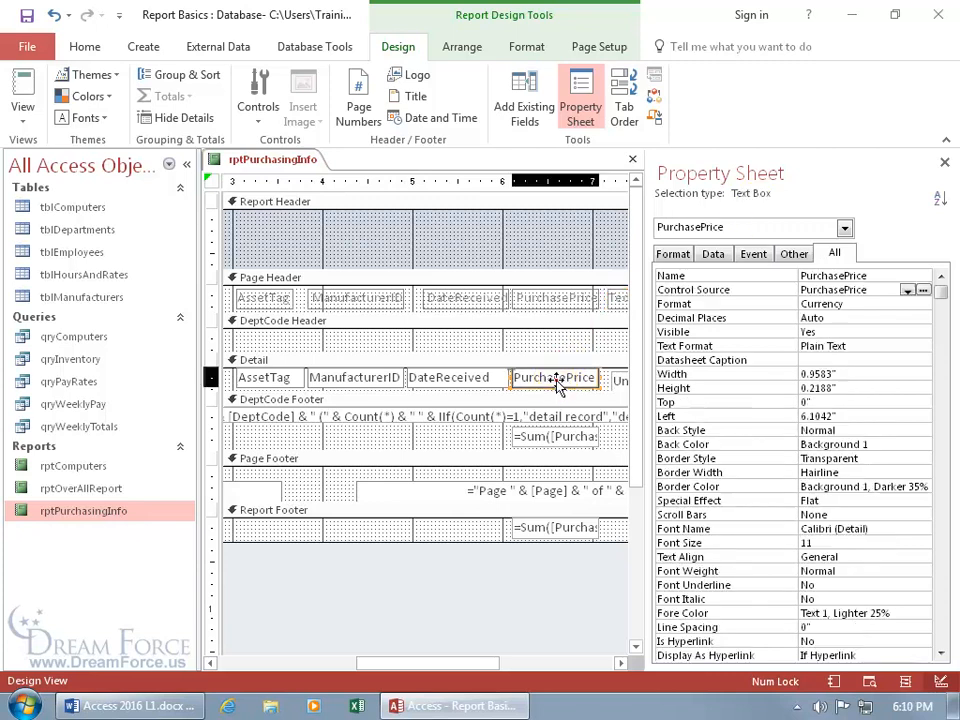
{"action": "left_click", "coordinate": [613, 297]}
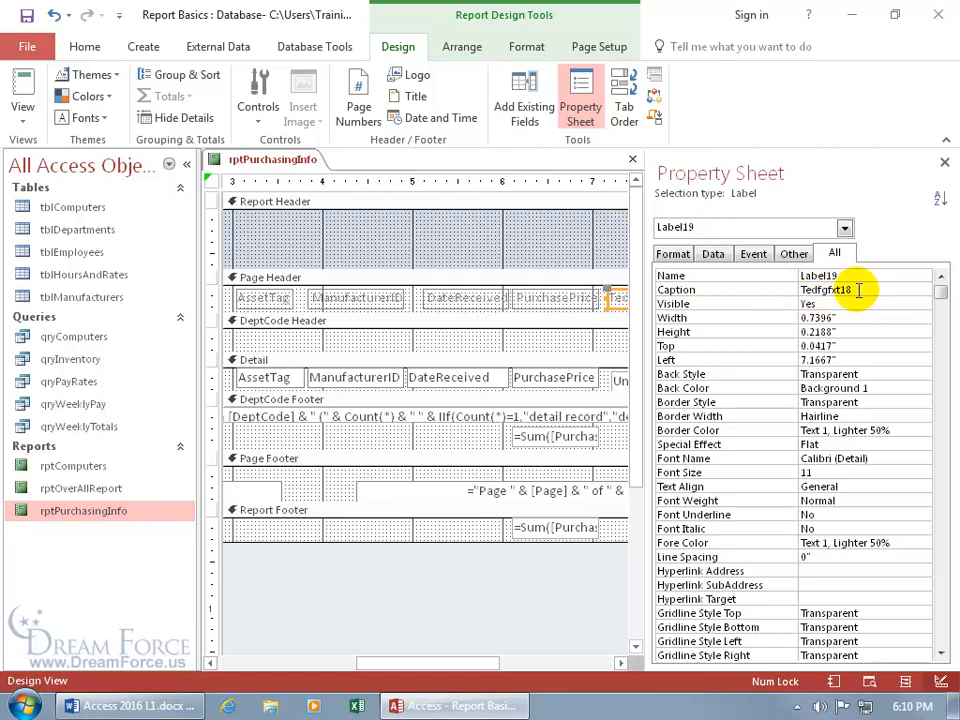
{"action": "left_click", "coordinate": [944, 162]}
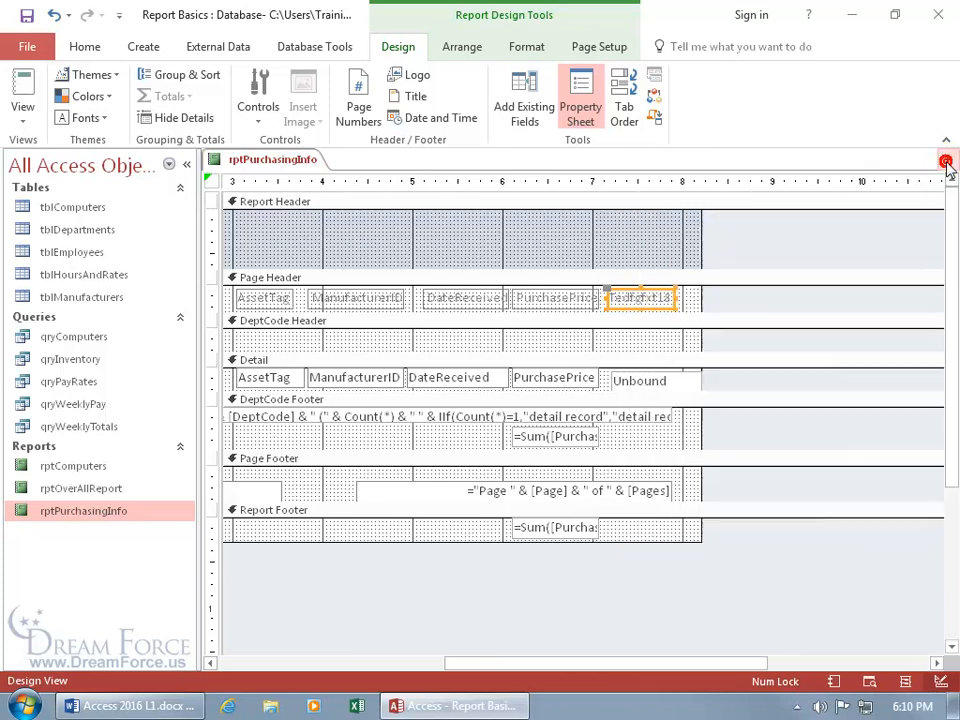
{"action": "right_click", "coordinate": [630, 307]}
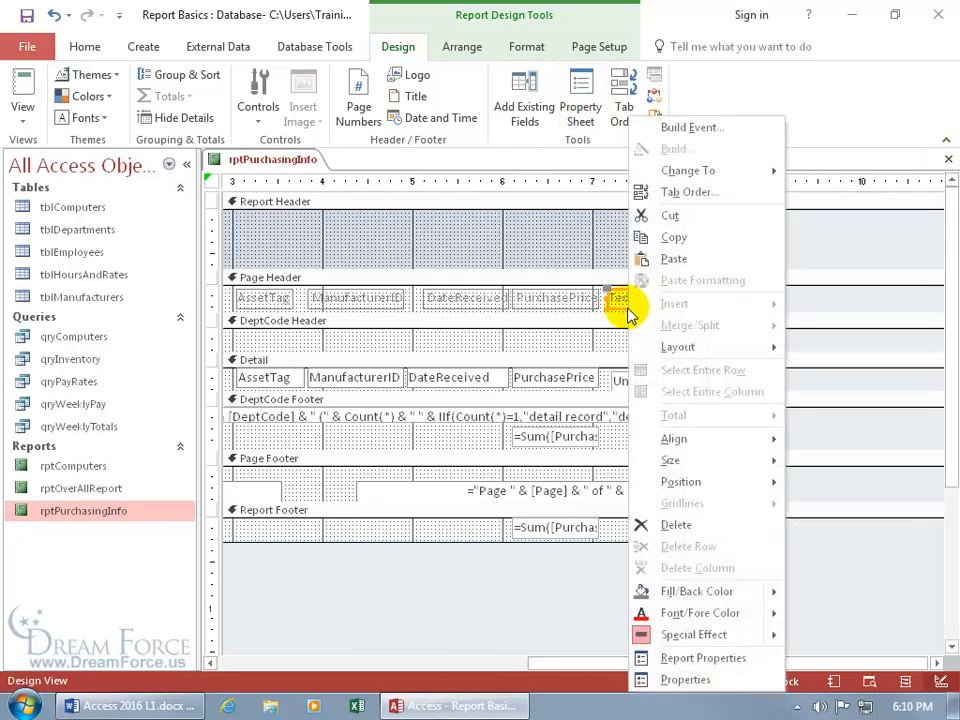
{"action": "left_click", "coordinate": [688, 680]}
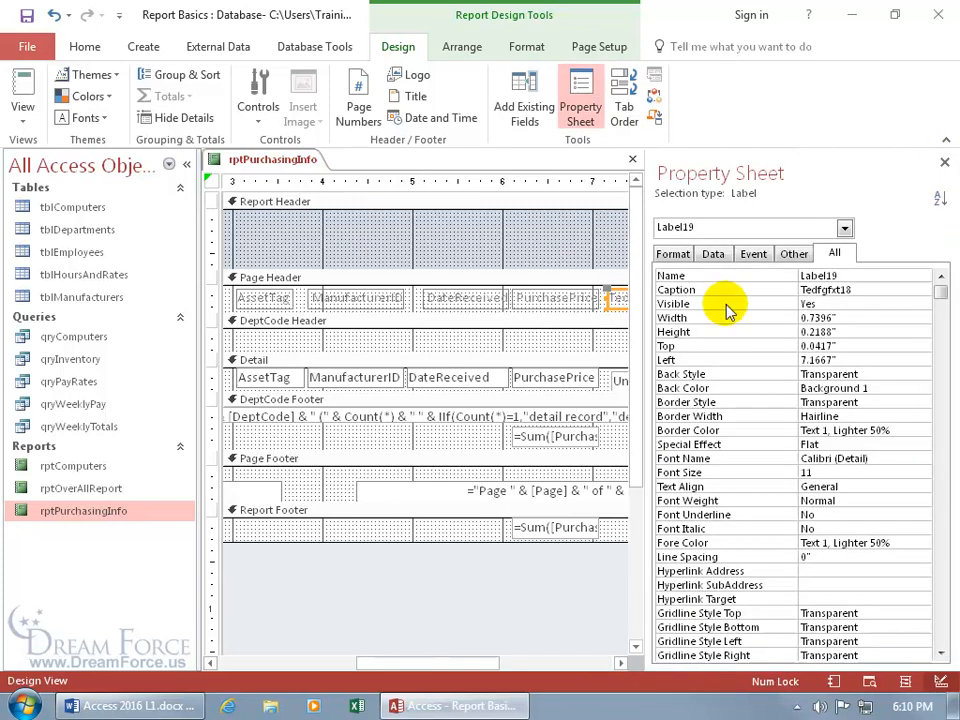
{"action": "left_click", "coordinate": [944, 162]}
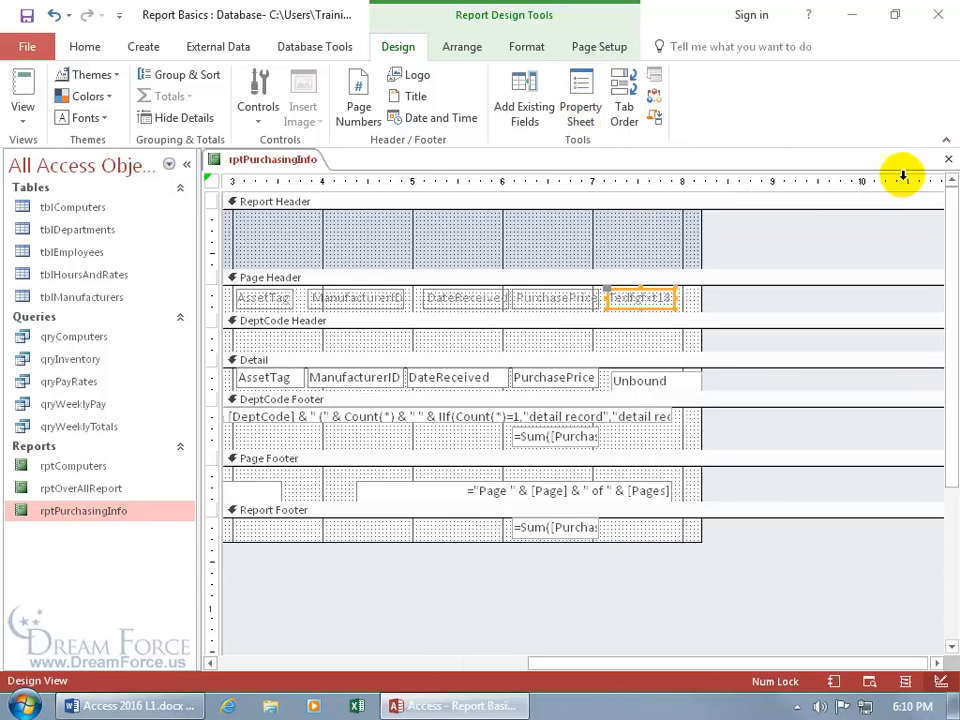
Step: Set the Caption property of the new Page Header label to PPPrice
{"action": "left_click", "coordinate": [586, 104]}
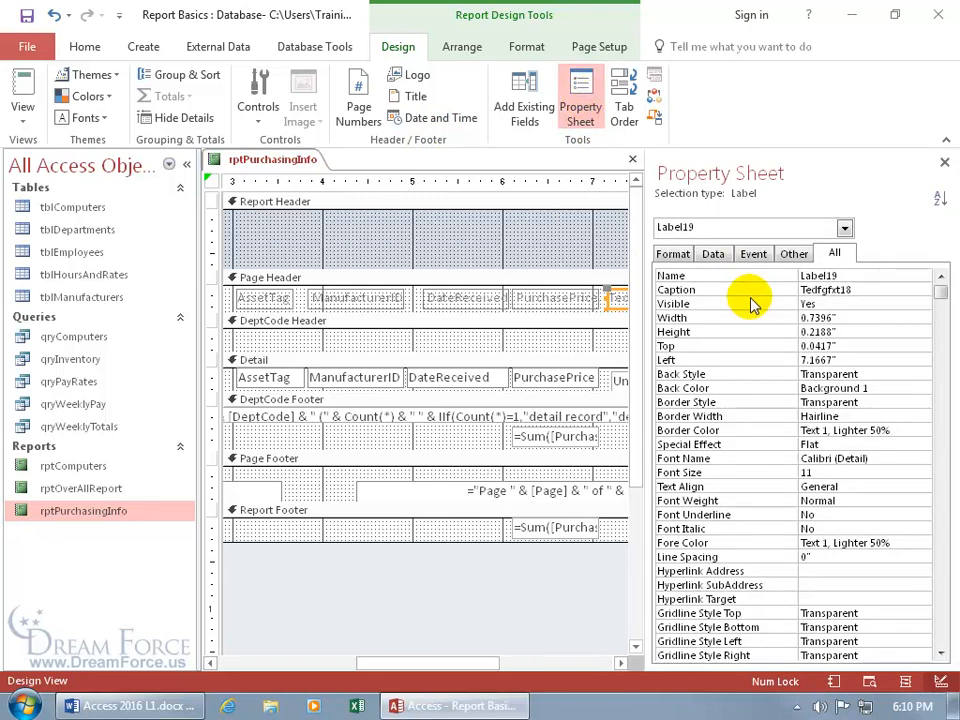
{"action": "left_click_drag", "start_coordinate": [443, 664], "coordinate": [506, 664]}
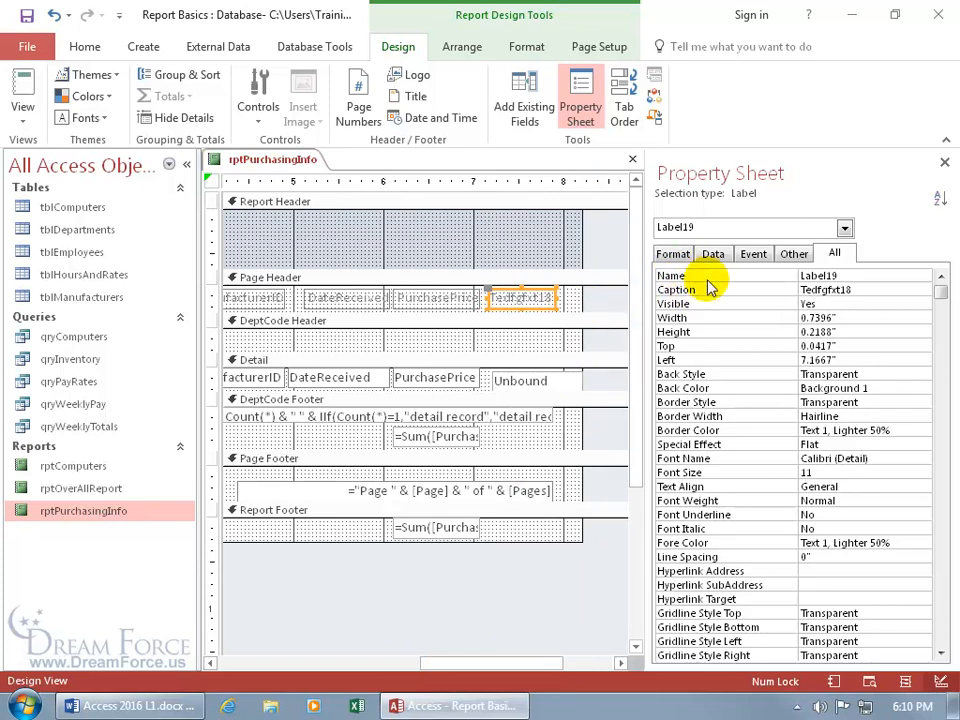
{"action": "left_click", "coordinate": [838, 276]}
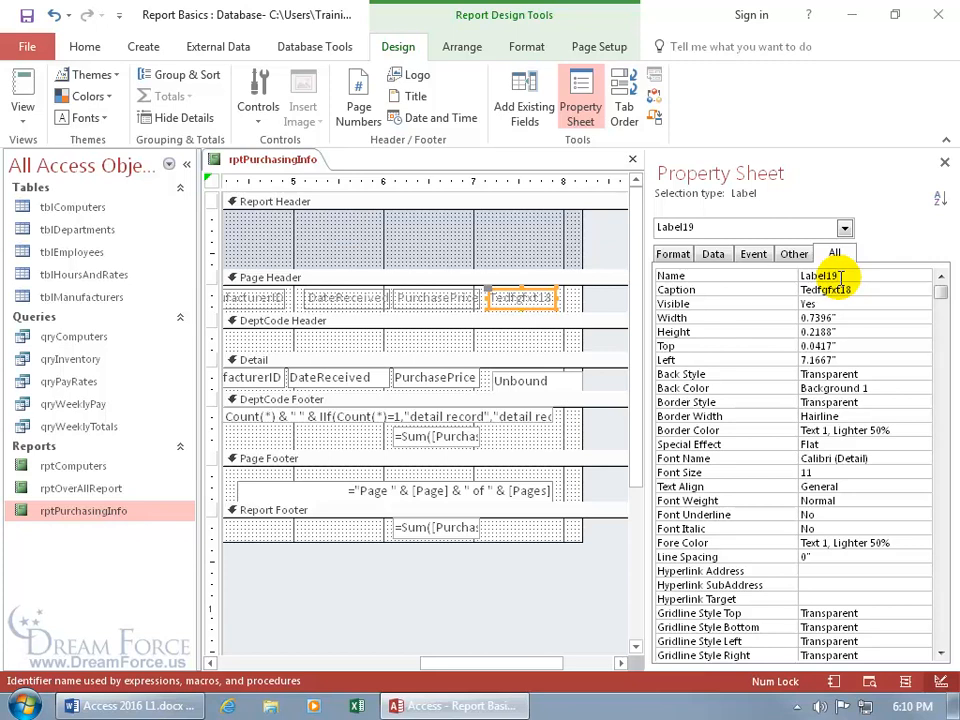
{"action": "left_click", "coordinate": [846, 290]}
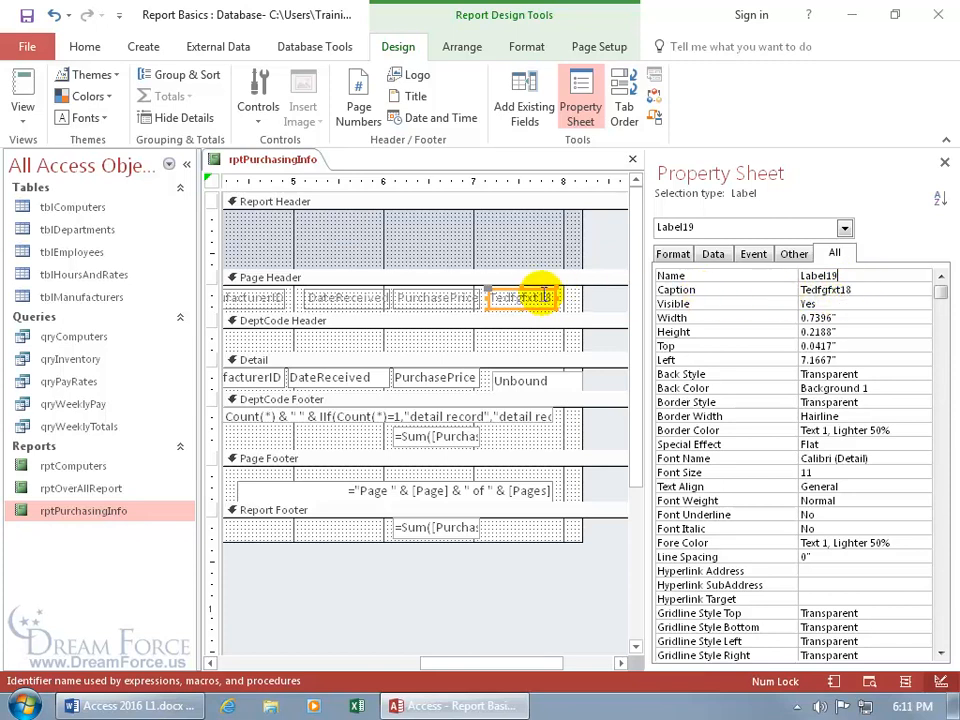
{"action": "left_click", "coordinate": [855, 291]}
{"action": "key", "text": "BackSpace"}
{"action": "key", "text": "BackSpace"}
{"action": "key", "text": "BackSpace"}
{"action": "key", "text": "BackSpace"}
{"action": "key", "text": "BackSpace"}
{"action": "key", "text": "BackSpace"}
{"action": "key", "text": "BackSpace"}
{"action": "key", "text": "BackSpace"}
{"action": "key", "text": "BackSpace"}
{"action": "key", "text": "BackSpace"}
{"action": "type", "text": "PPrice"}
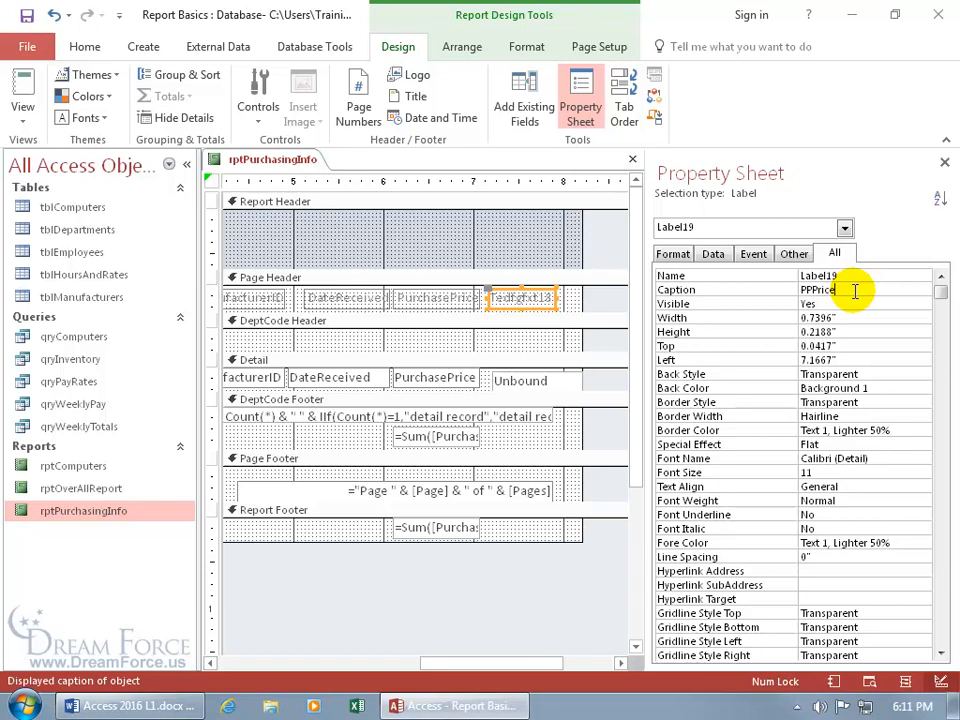
{"action": "key", "text": "Return"}
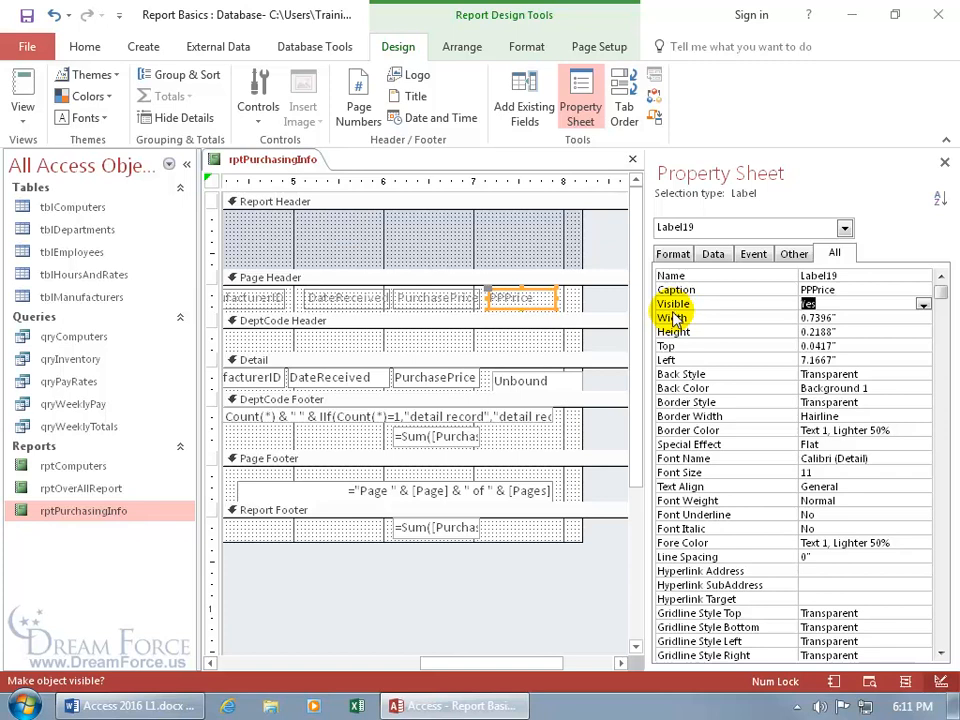
Step: Select the Text16 control by name in the report and examine its properties and location
{"action": "left_click_drag", "start_coordinate": [543, 663], "coordinate": [422, 668]}
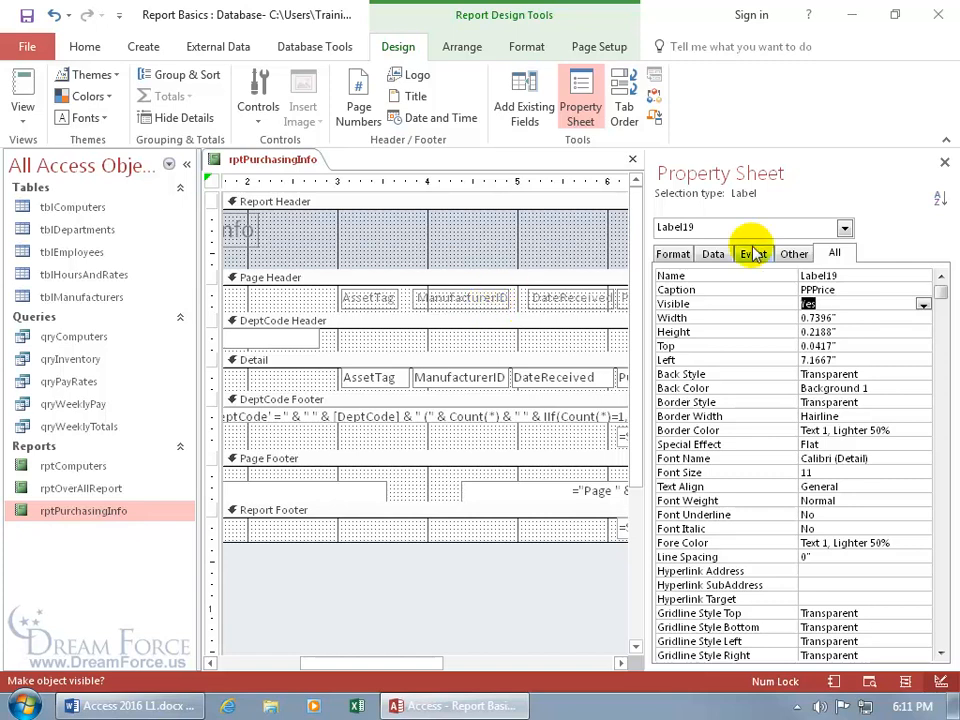
{"action": "left_click", "coordinate": [845, 228]}
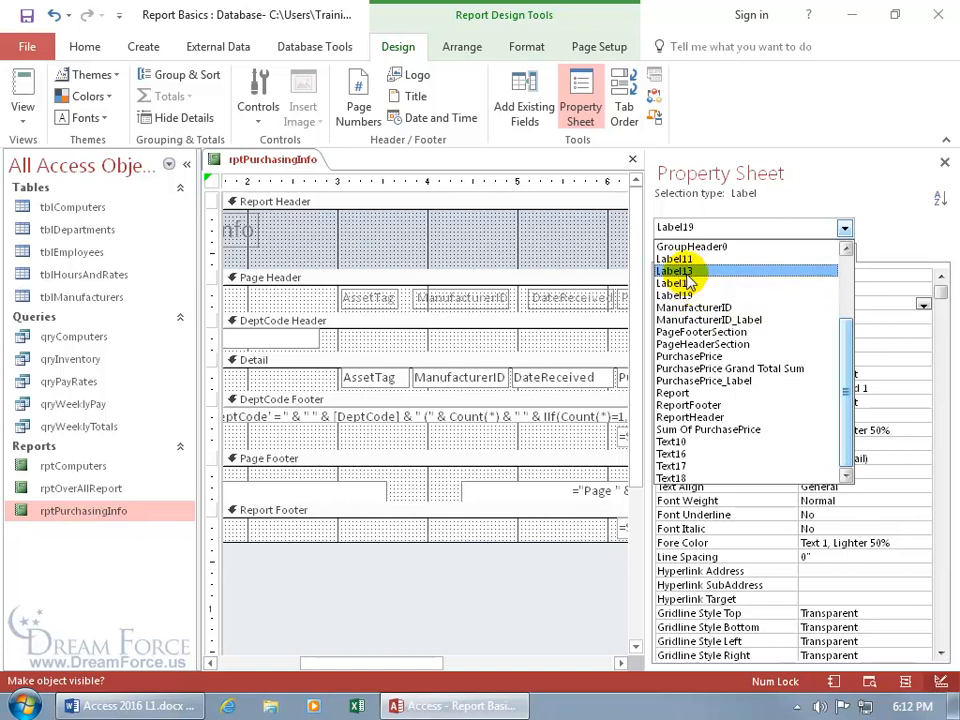
{"action": "left_click", "coordinate": [688, 458]}
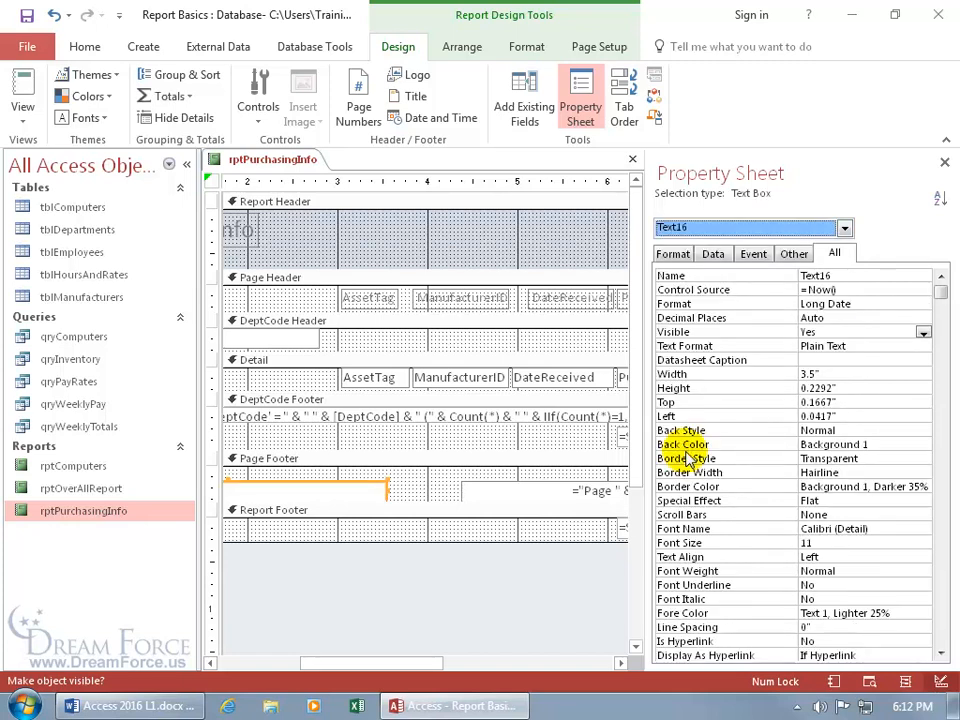
{"action": "left_click_drag", "start_coordinate": [455, 673], "coordinate": [328, 670]}
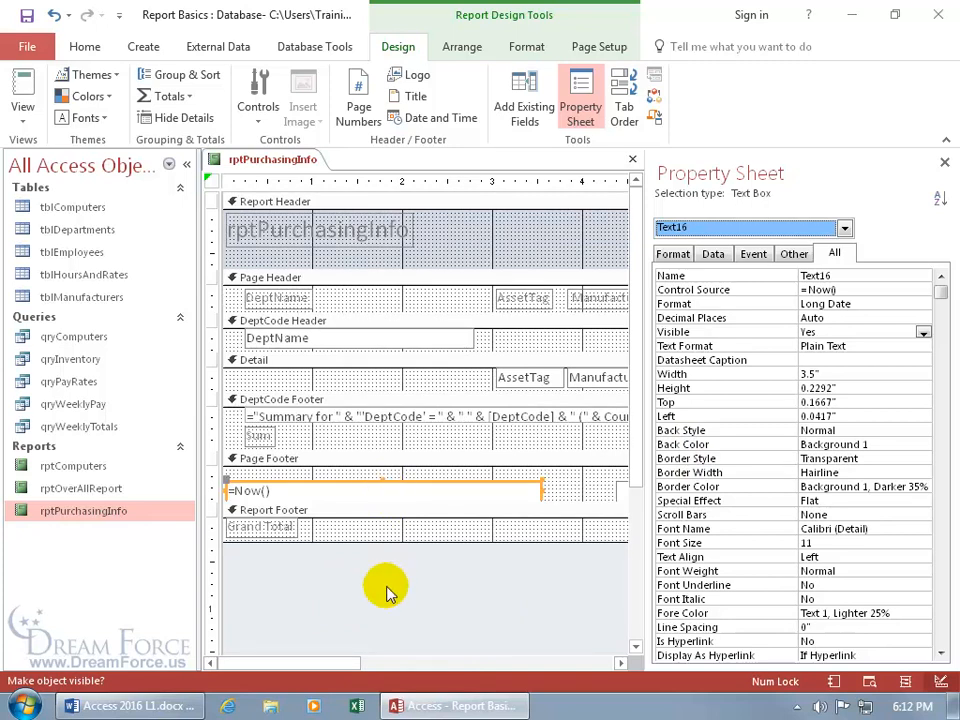
{"action": "left_click_drag", "start_coordinate": [354, 666], "coordinate": [574, 664]}
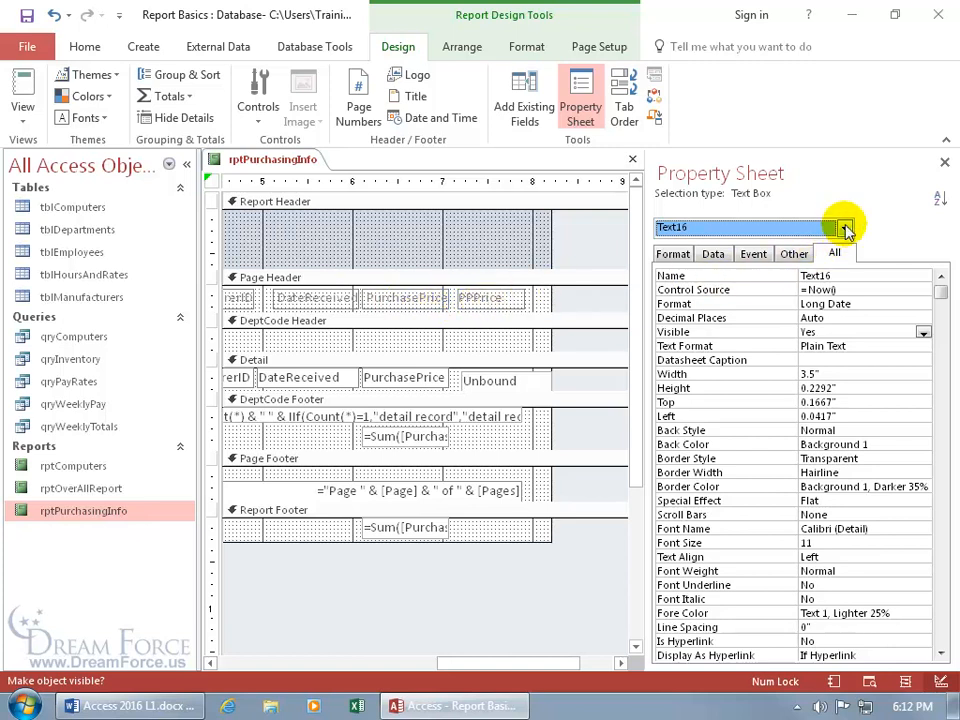
Step: Select Label19 by name and rename the PPPrice label in the Page Header as LabelPPPrice
{"action": "left_click", "coordinate": [944, 161]}
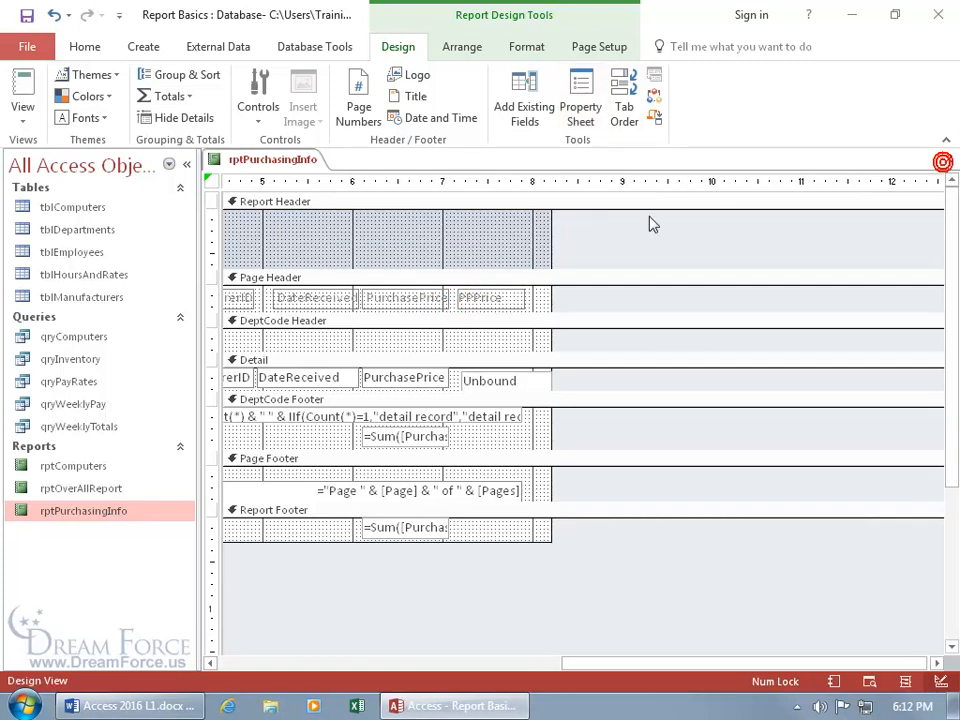
{"action": "left_click", "coordinate": [584, 112]}
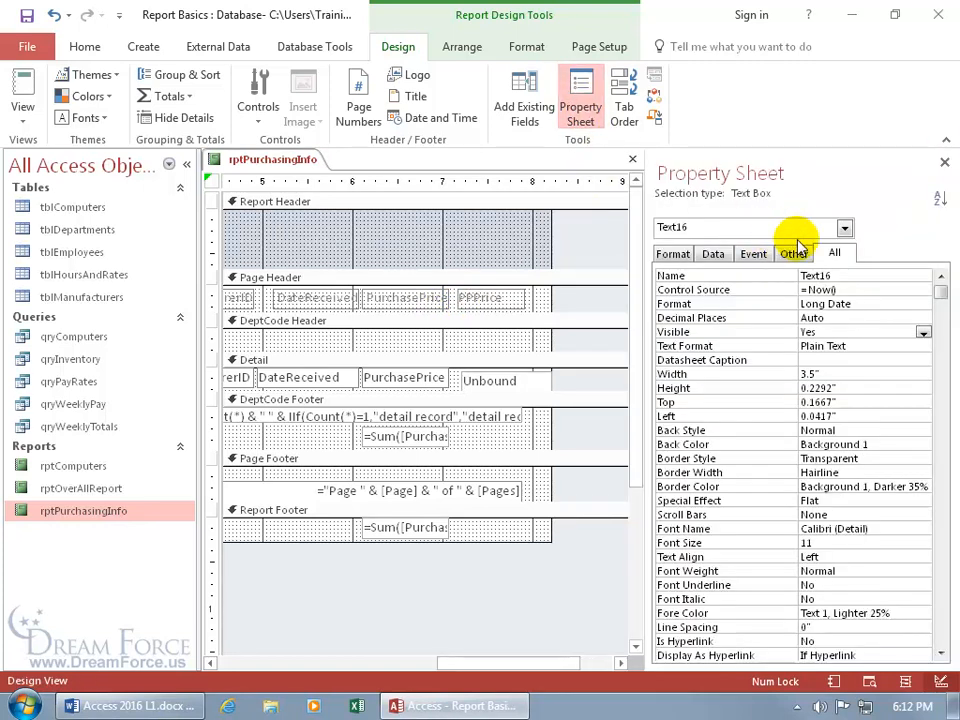
{"action": "left_click", "coordinate": [845, 227]}
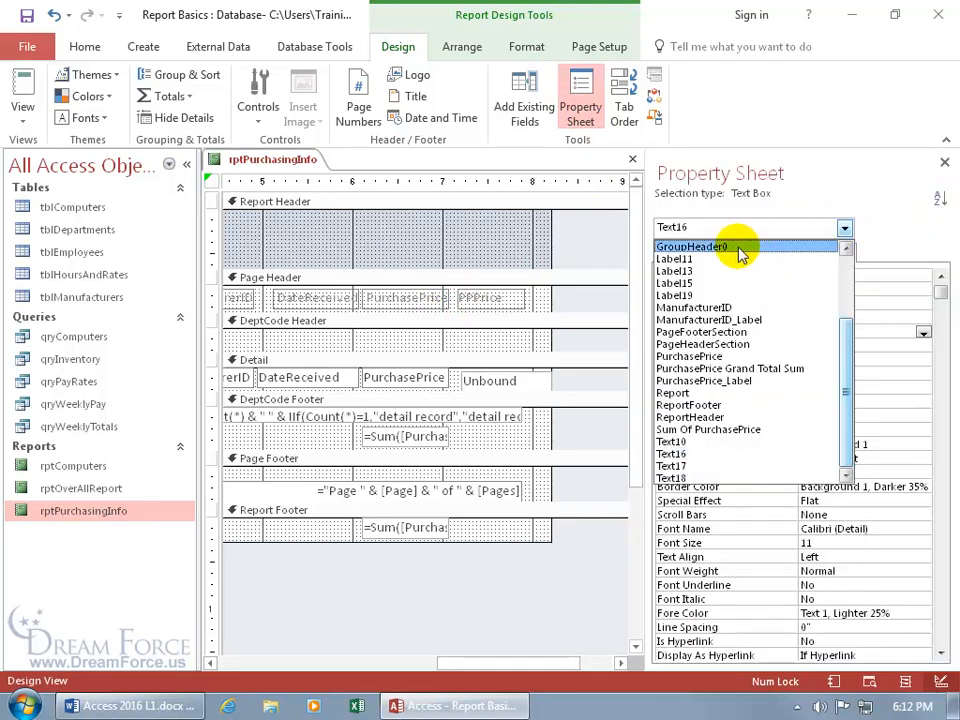
{"action": "left_click", "coordinate": [697, 296]}
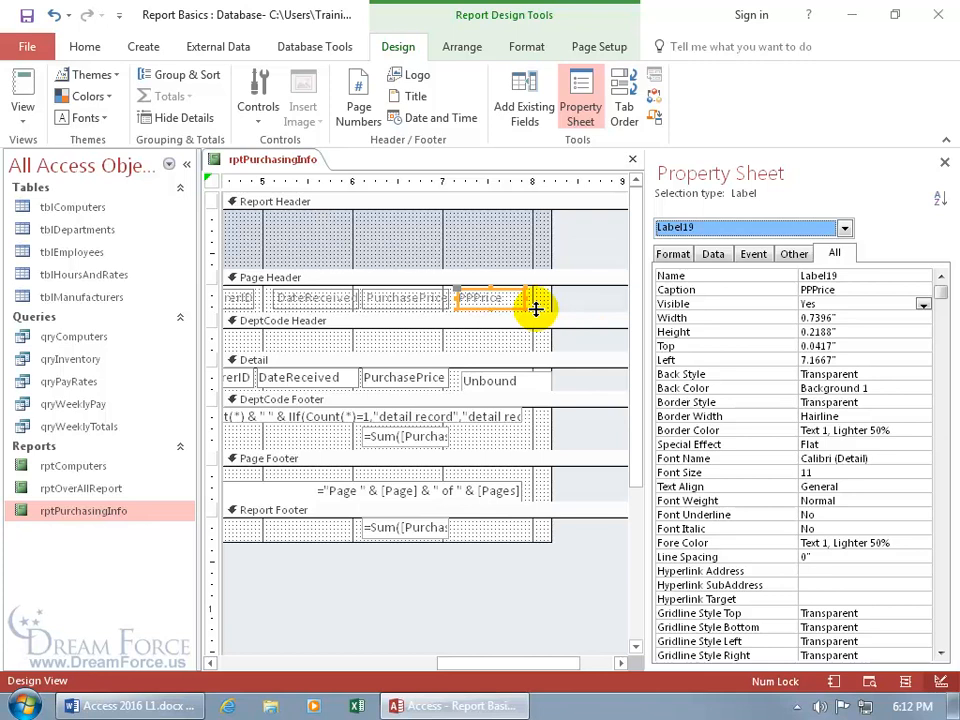
{"action": "left_click", "coordinate": [846, 276]}
{"action": "key", "text": "BackSpace"}
{"action": "key", "text": "BackSpace"}
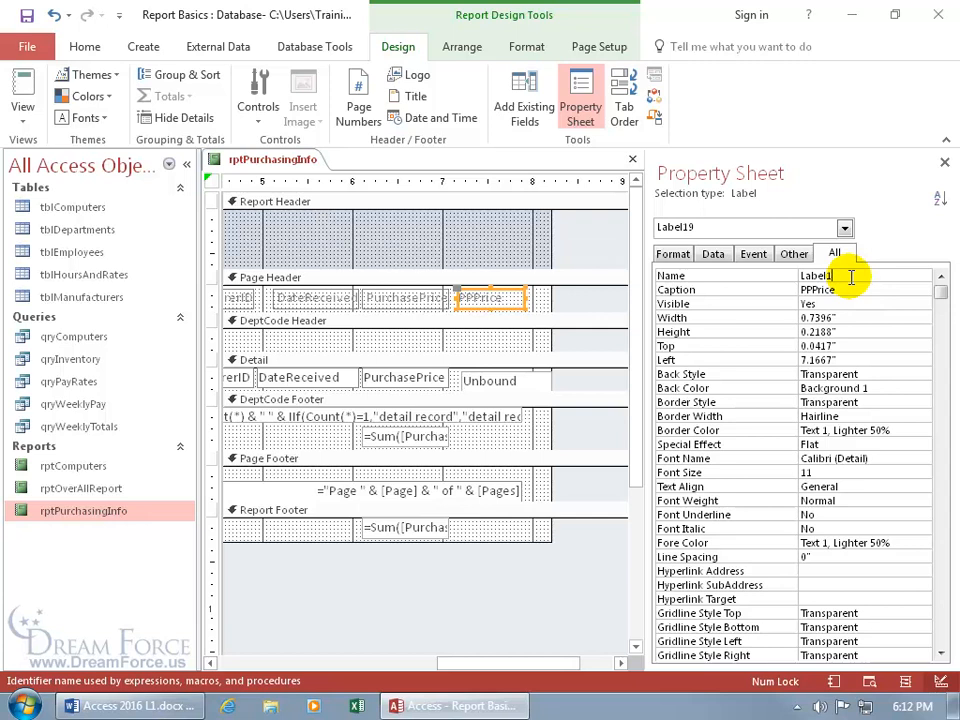
{"action": "type", "text": "PPPrice"}
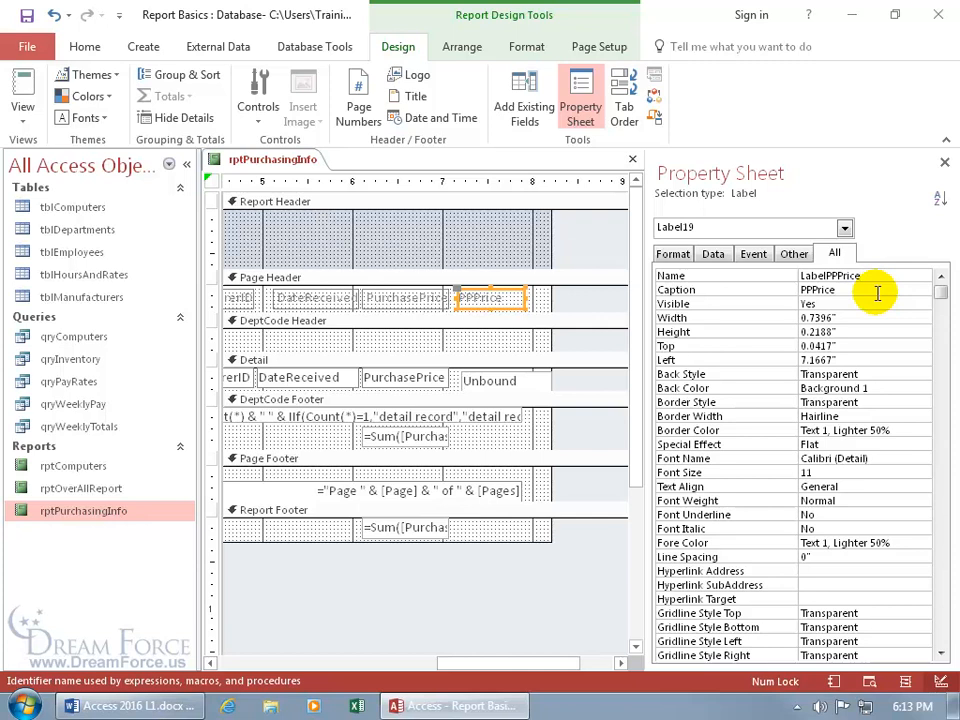
{"action": "key", "text": "Return"}
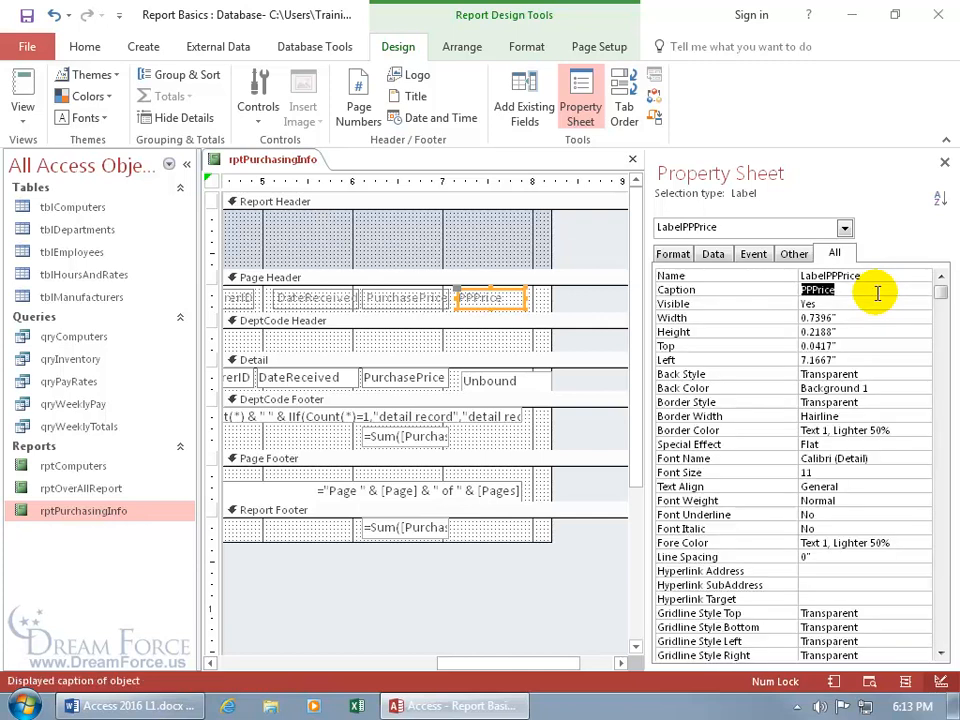
Step: Examine the names of the DateReceived and ManufacturerID controls, and locate LabelPPPrice in the report by its name
{"action": "left_click", "coordinate": [296, 377]}
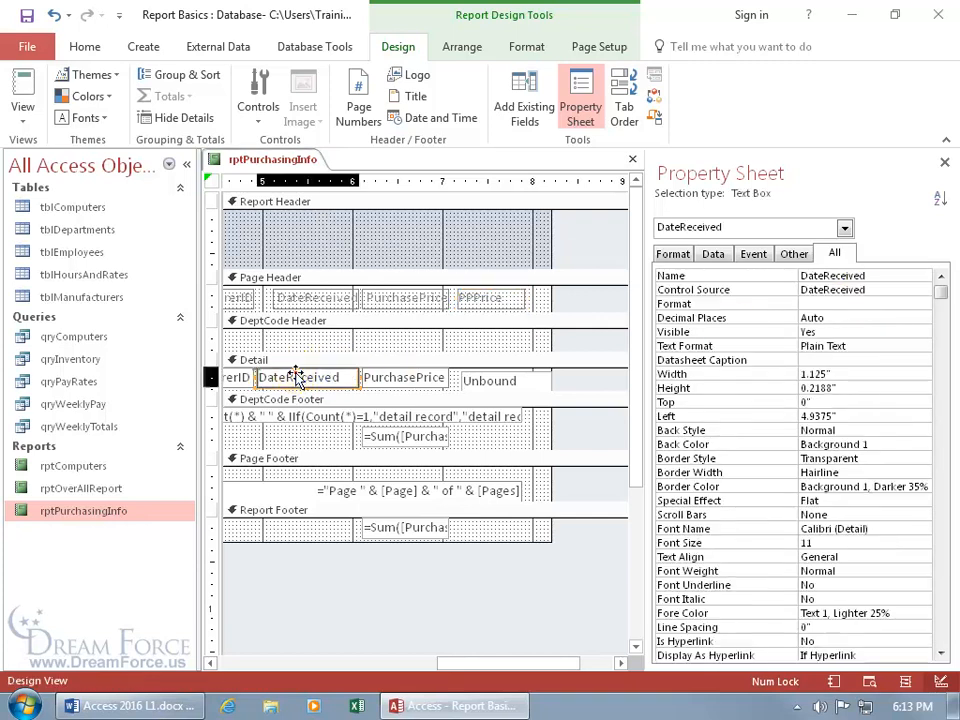
{"action": "left_click", "coordinate": [241, 296]}
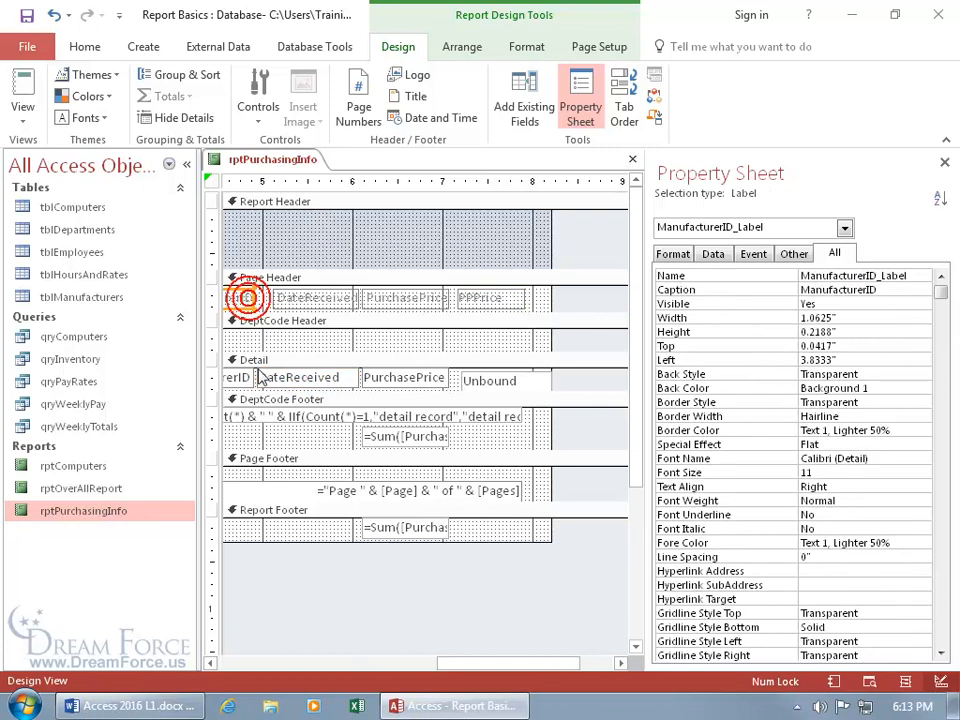
{"action": "left_click", "coordinate": [246, 377]}
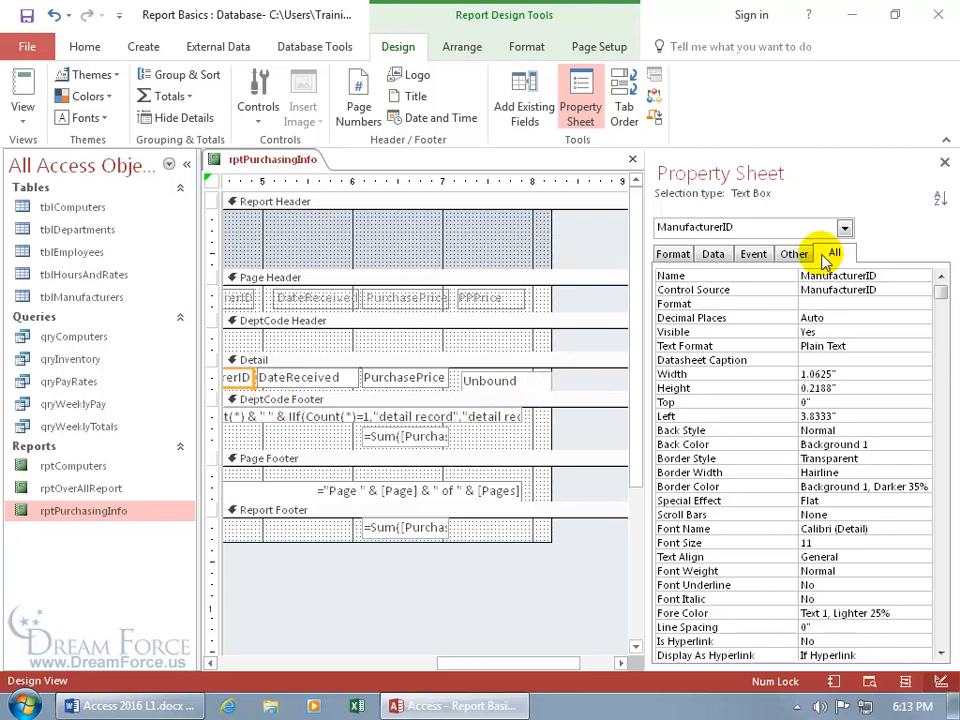
{"action": "left_click", "coordinate": [845, 228]}
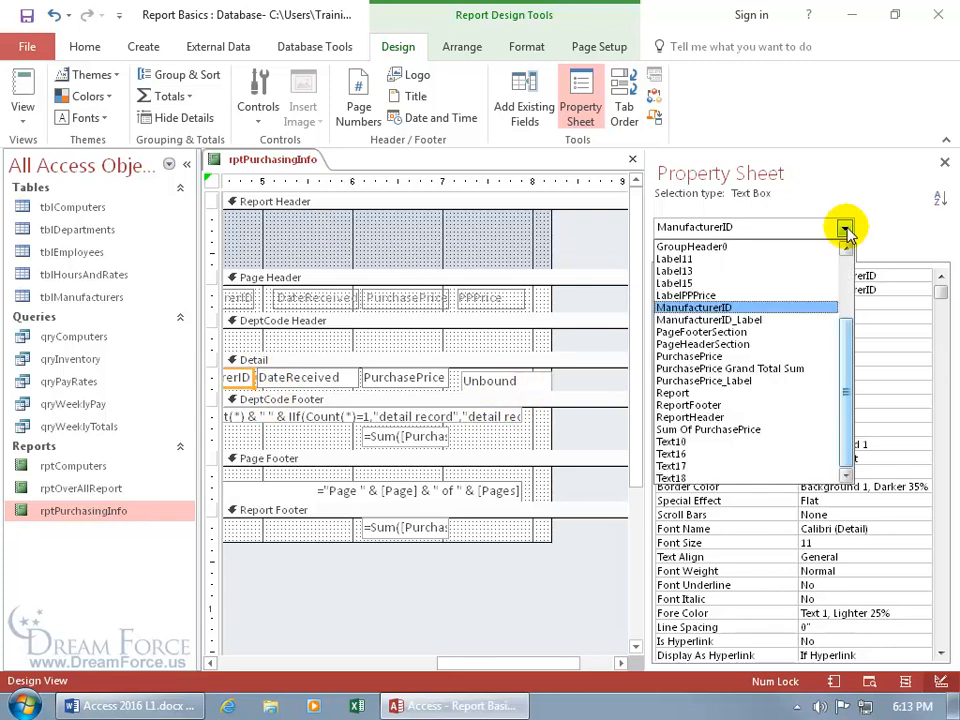
{"action": "left_click", "coordinate": [703, 297]}
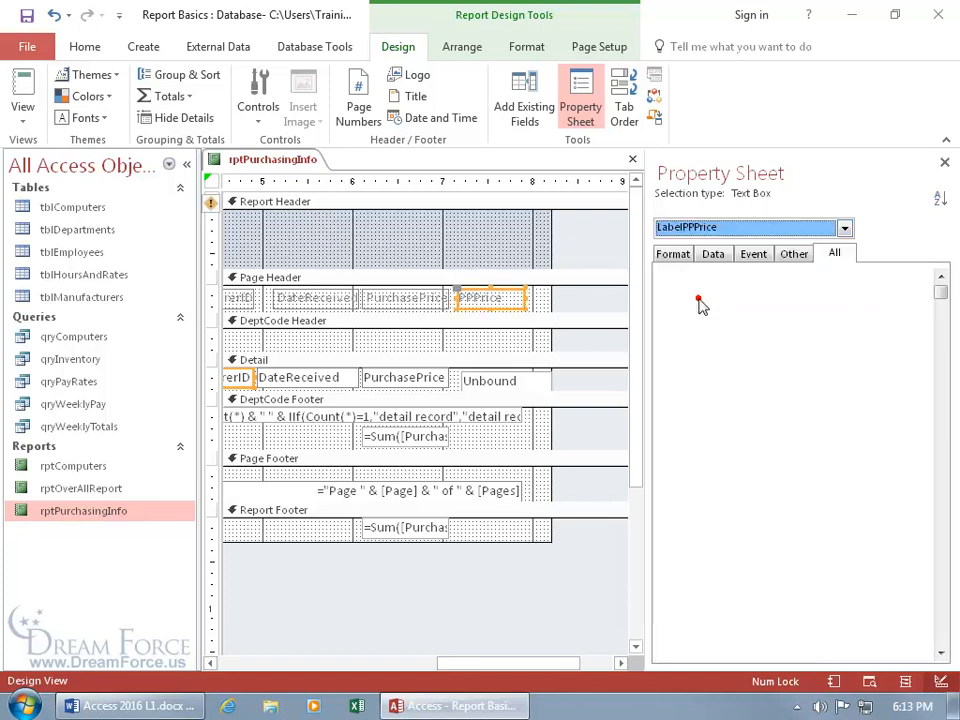
{"action": "left_click", "coordinate": [578, 320]}
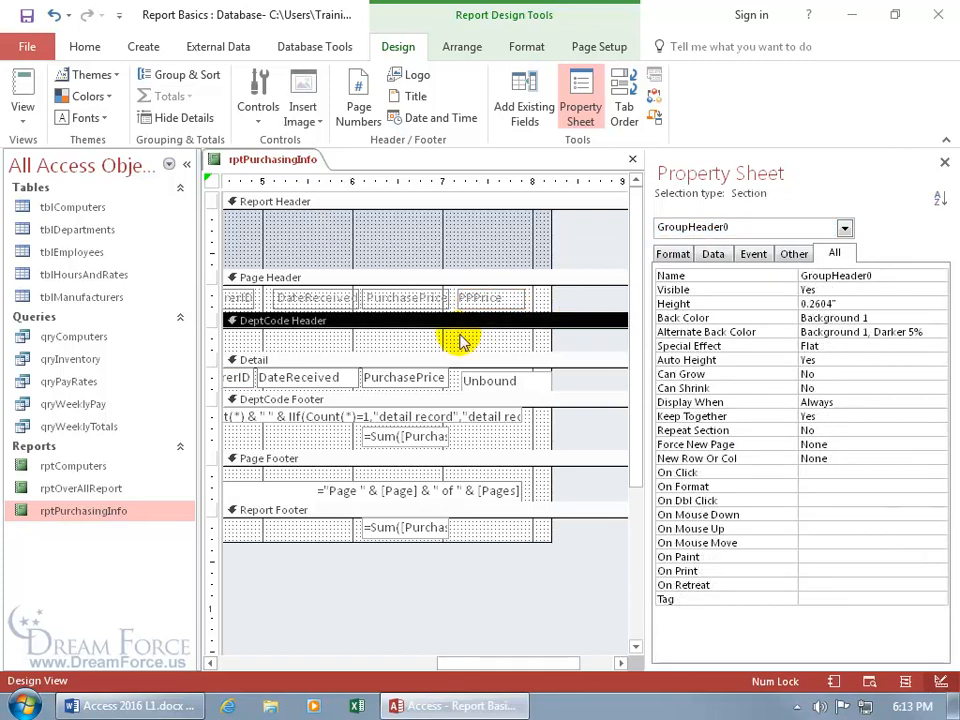
Step: Rename the unbound text box in the Detail section as TextPPPrice
{"action": "left_click", "coordinate": [490, 377]}
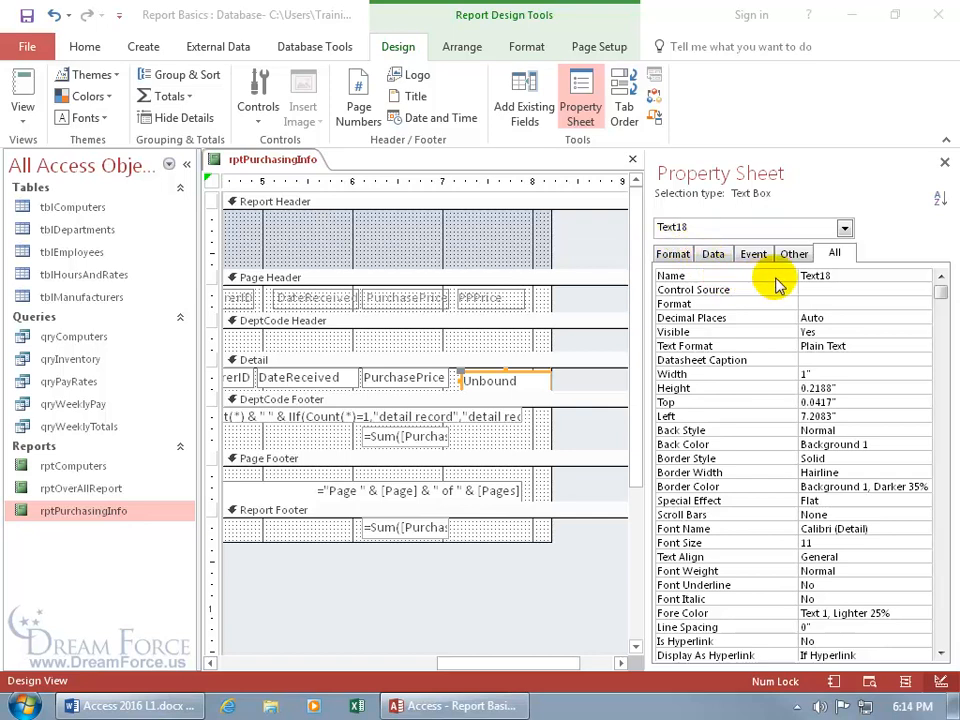
{"action": "left_click", "coordinate": [848, 276]}
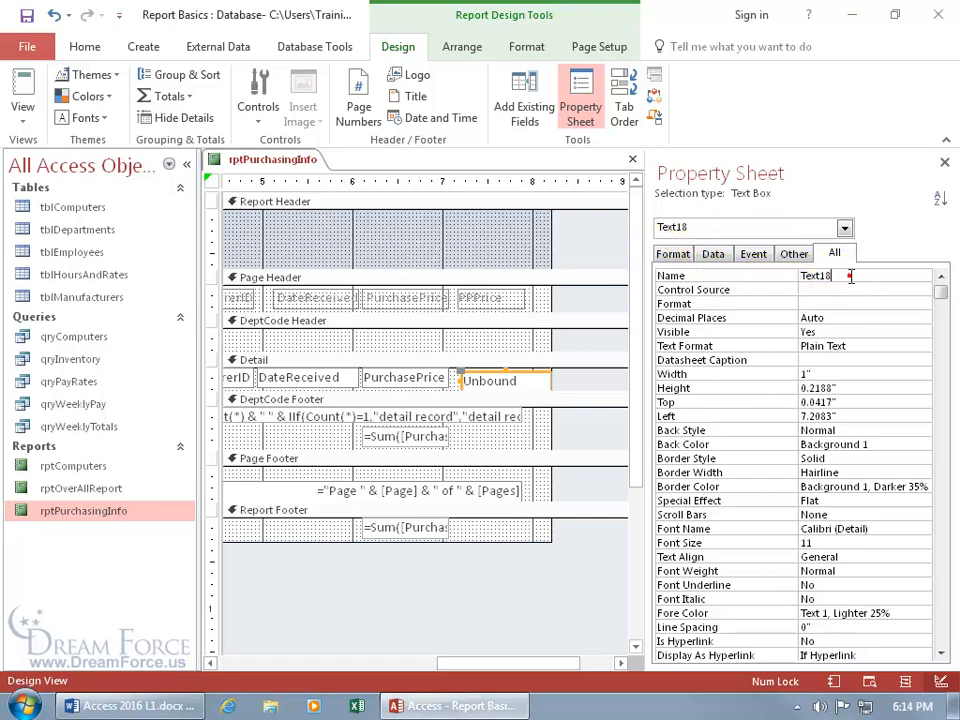
{"action": "key", "text": "BackSpace"}
{"action": "key", "text": "BackSpace"}
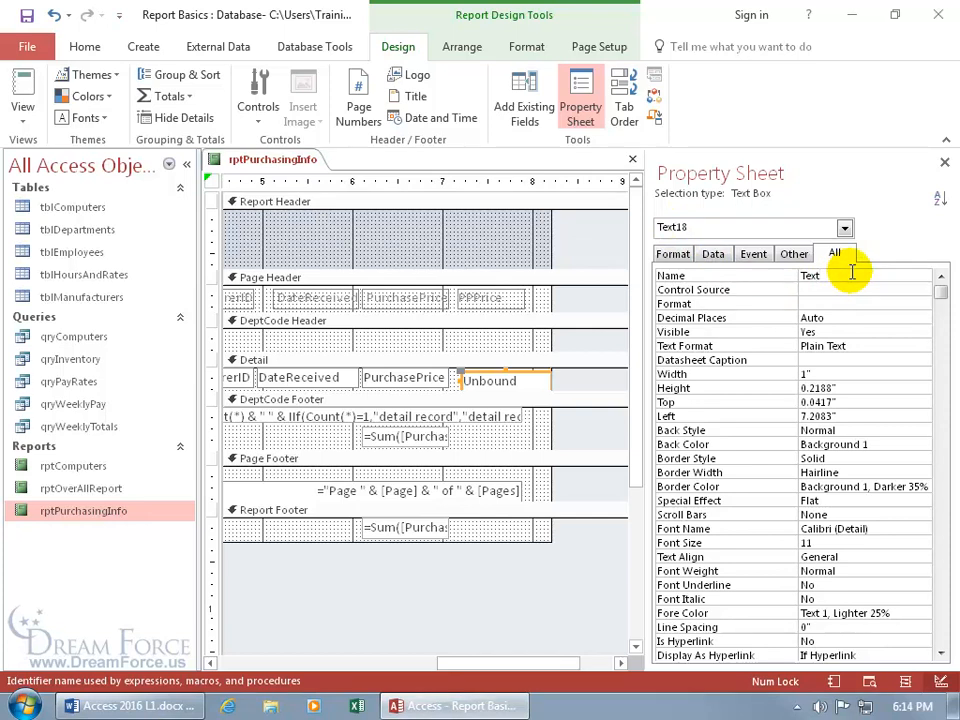
{"action": "type", "text": "PPrice"}
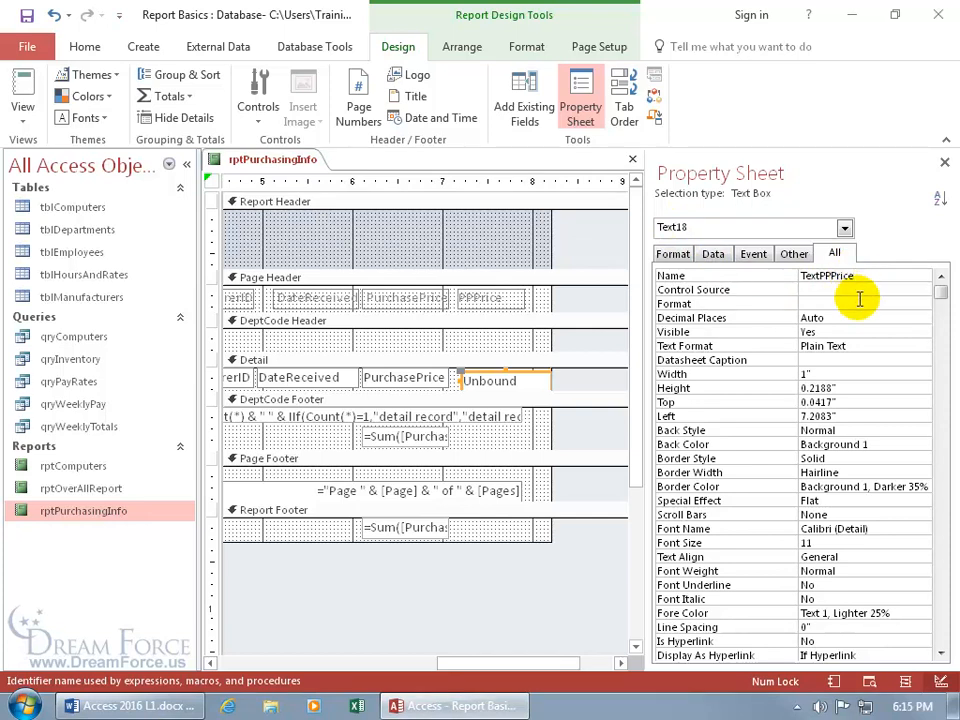
{"action": "left_click", "coordinate": [858, 291]}
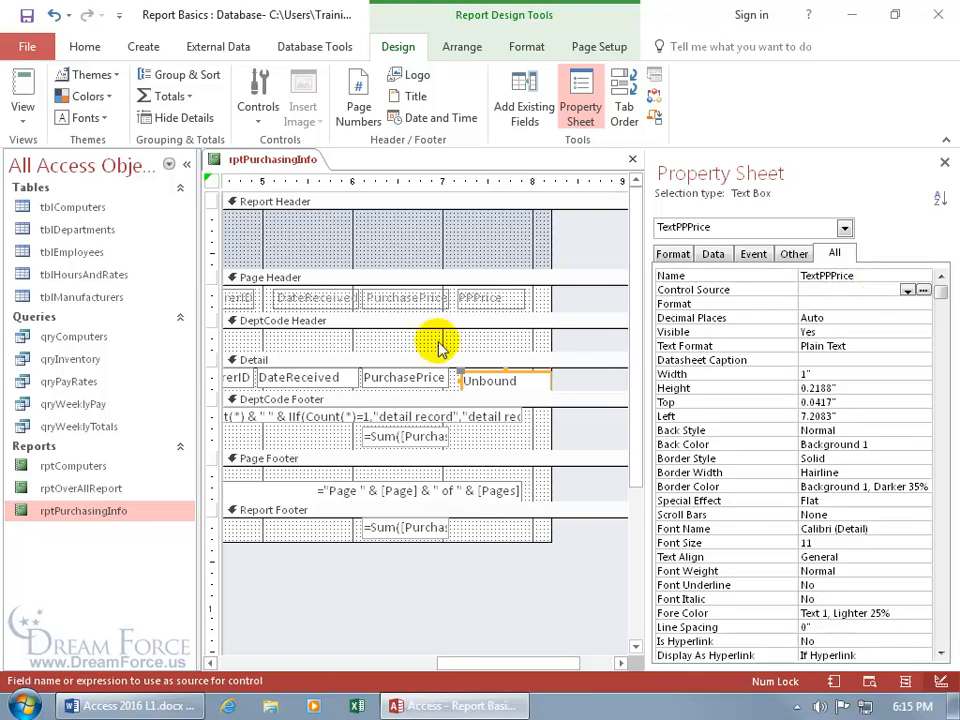
Step: From another part of the report, select the TextPPPrice control by name and locate it in the Detail section
{"action": "left_click", "coordinate": [320, 299]}
{"action": "left_click", "coordinate": [276, 377]}
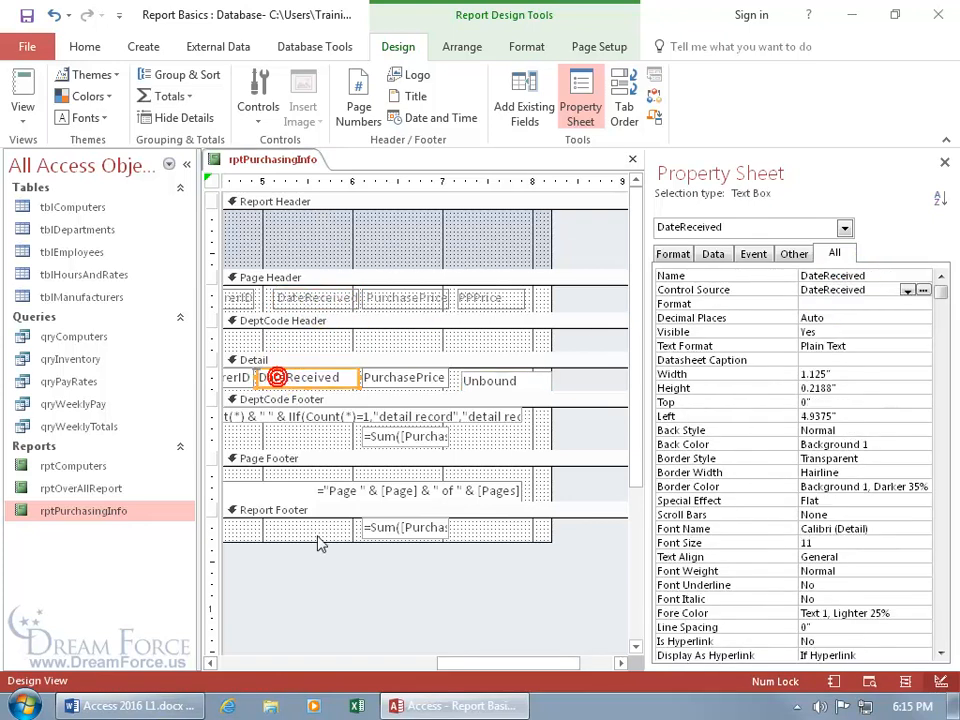
{"action": "left_click_drag", "start_coordinate": [491, 662], "coordinate": [320, 597]}
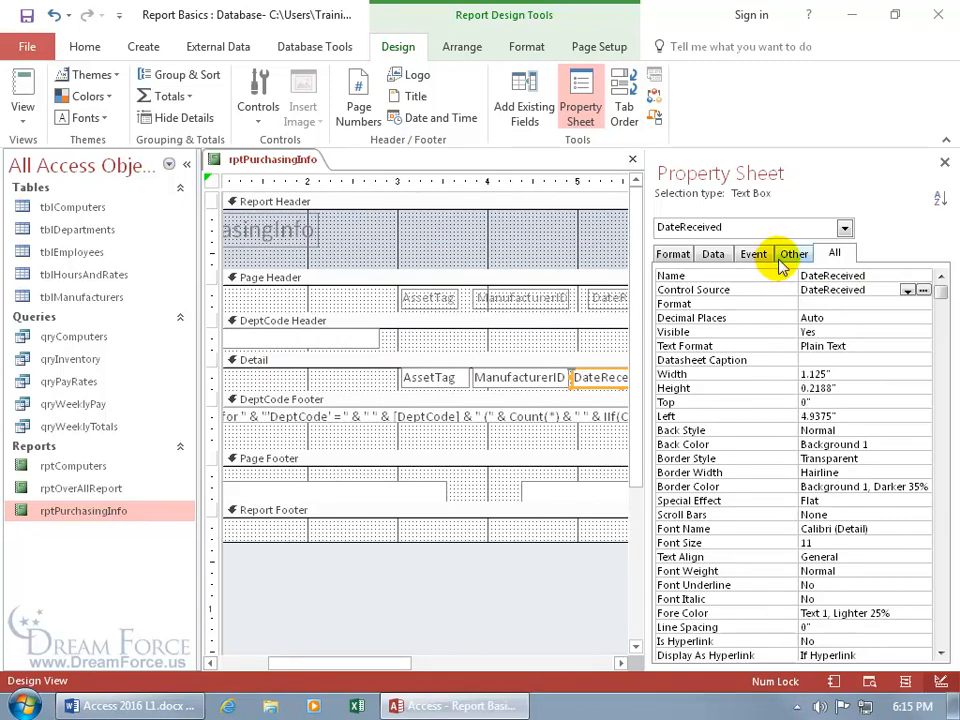
{"action": "left_click", "coordinate": [844, 228]}
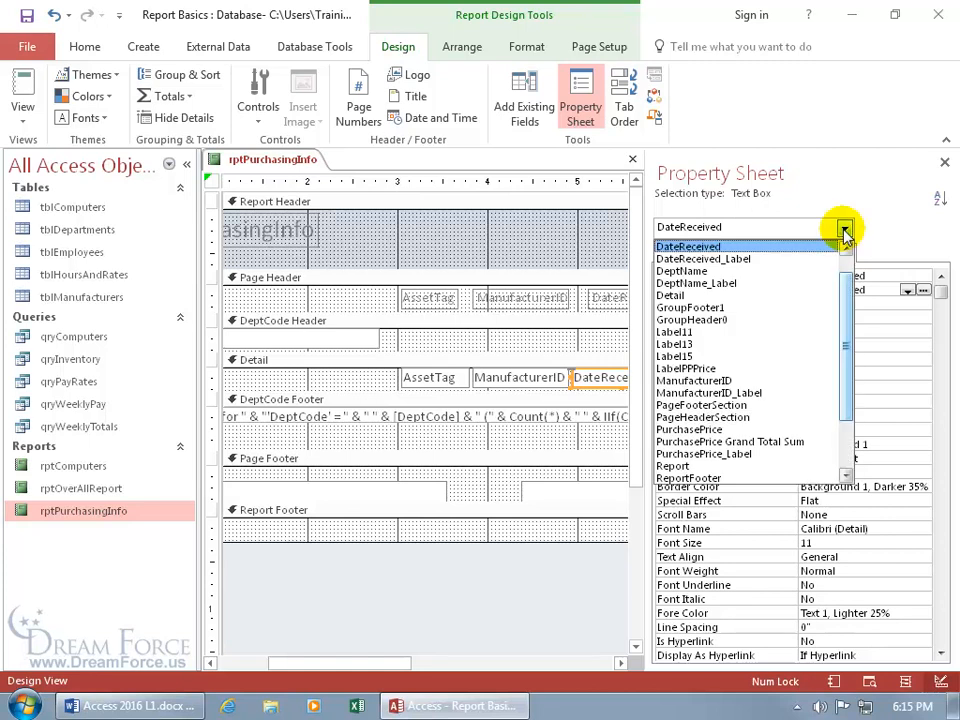
{"action": "left_click_drag", "start_coordinate": [846, 253], "coordinate": [851, 373]}
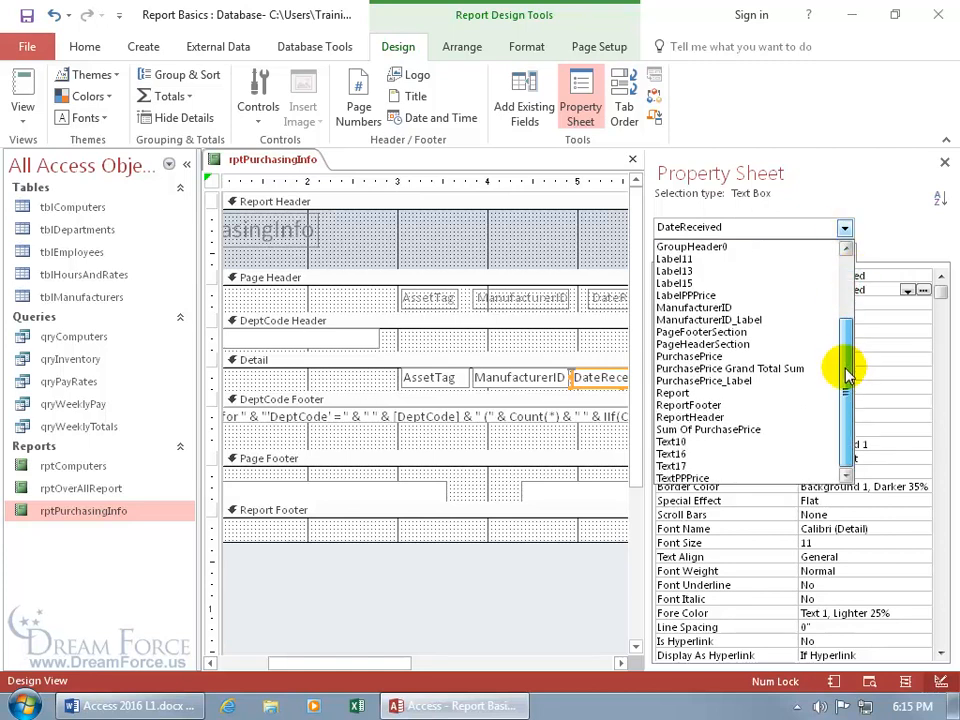
{"action": "left_click", "coordinate": [696, 479]}
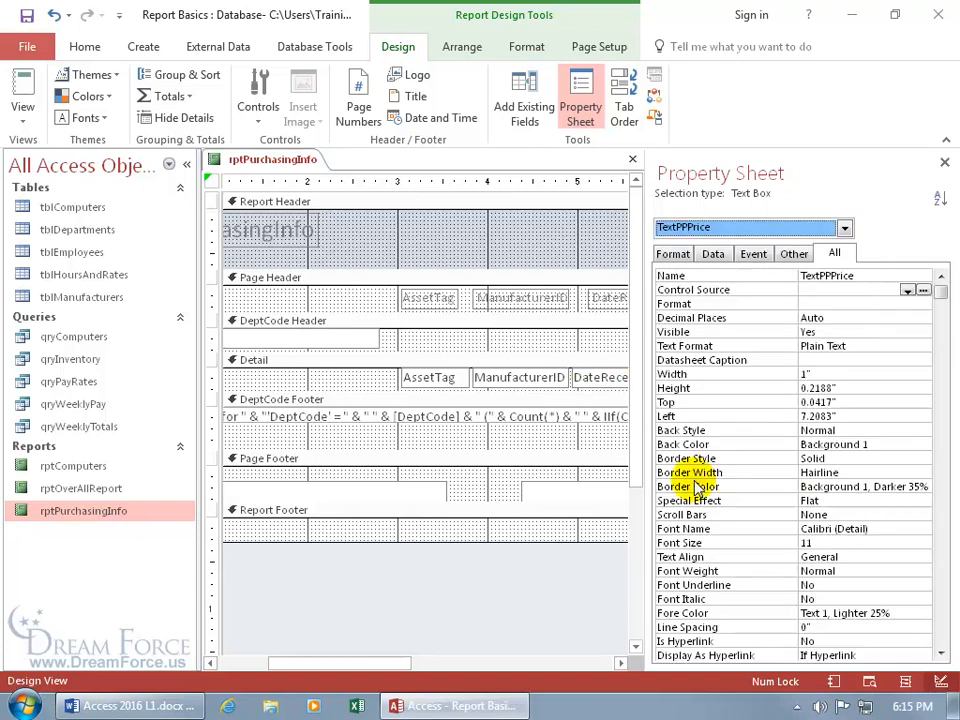
{"action": "left_click_drag", "start_coordinate": [431, 669], "coordinate": [549, 668]}
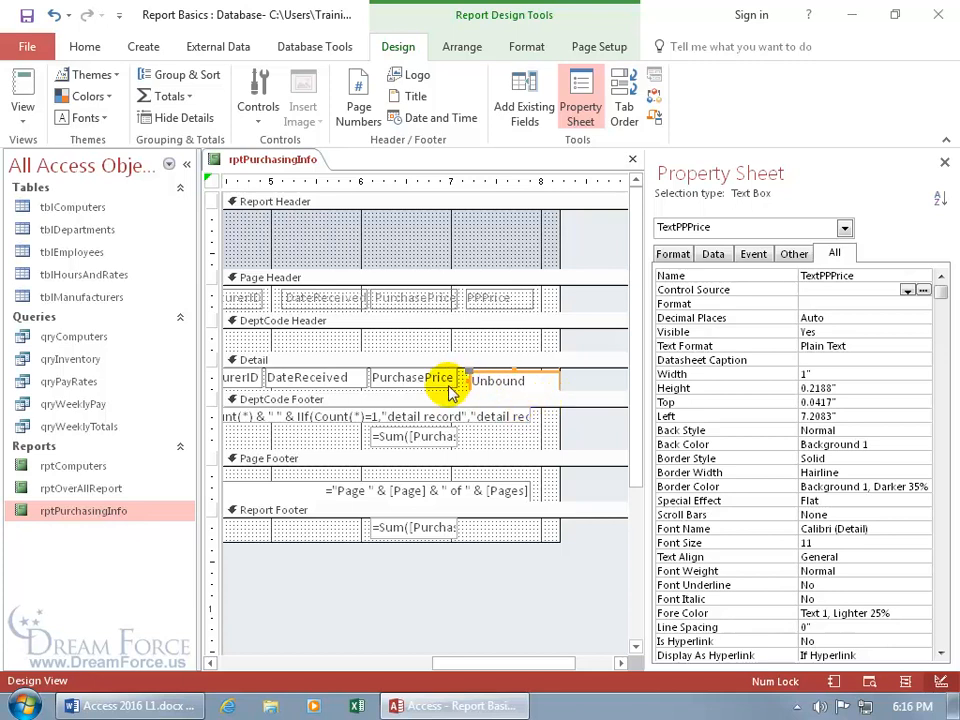
Step: Reselect the TextPPPrice text box in the Detail section and review the fields offered for its Control Source
{"action": "left_click", "coordinate": [521, 384]}
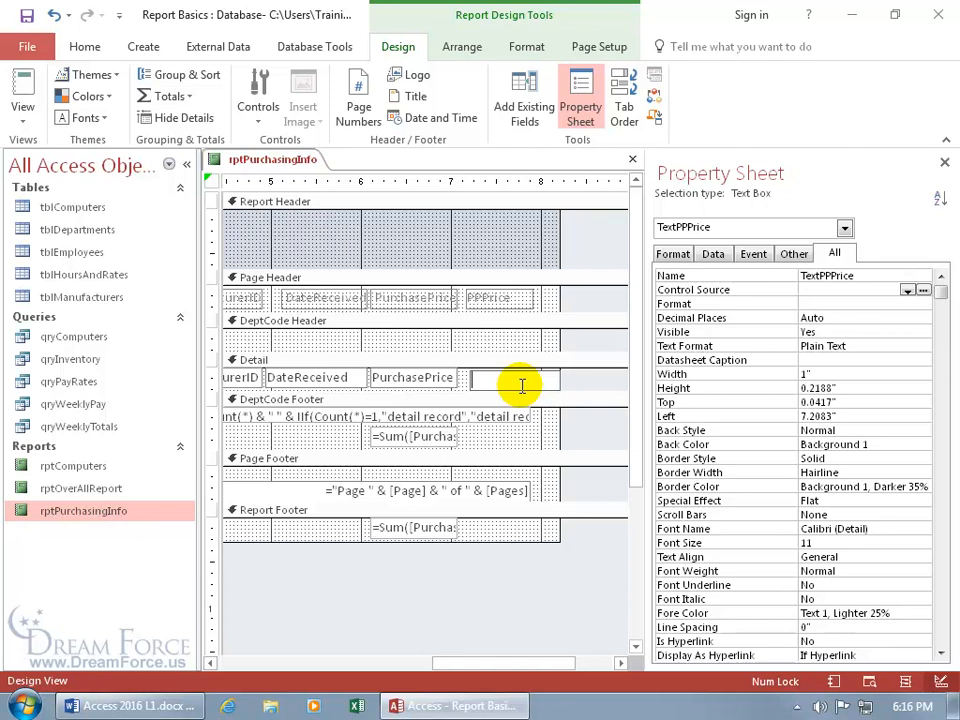
{"action": "left_click", "coordinate": [520, 348]}
{"action": "left_click", "coordinate": [510, 379]}
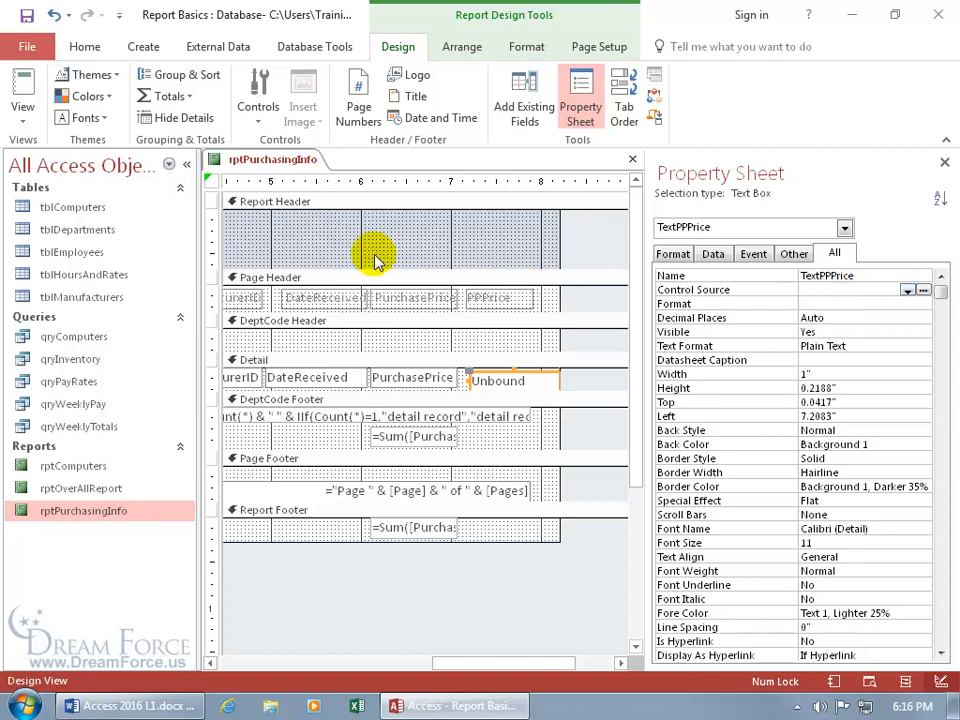
{"action": "left_click", "coordinate": [907, 289]}
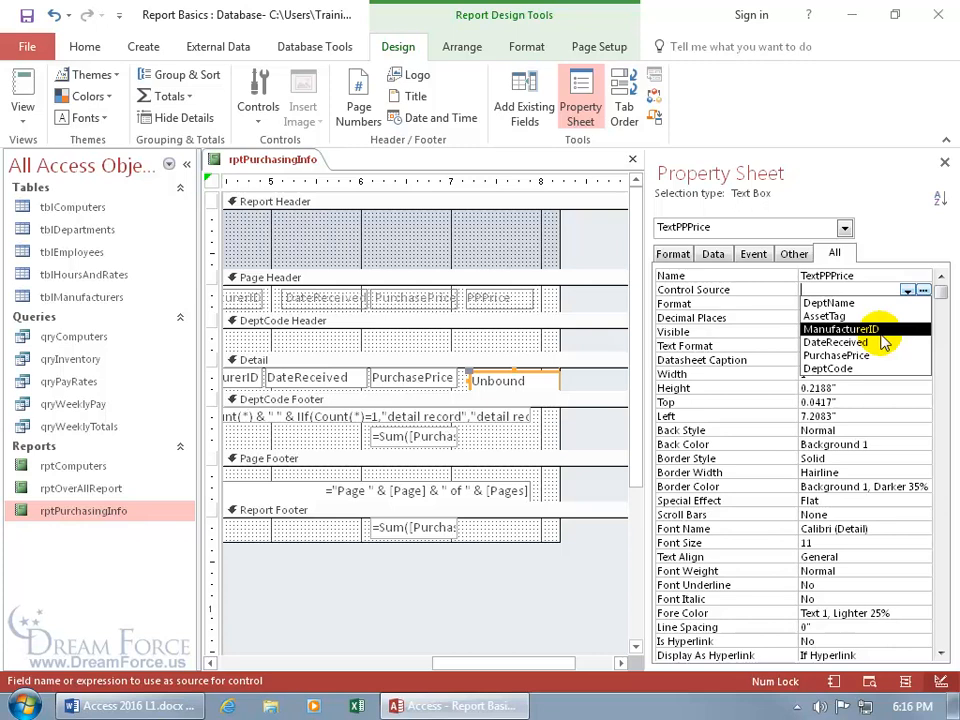
{"action": "left_click", "coordinate": [841, 289]}
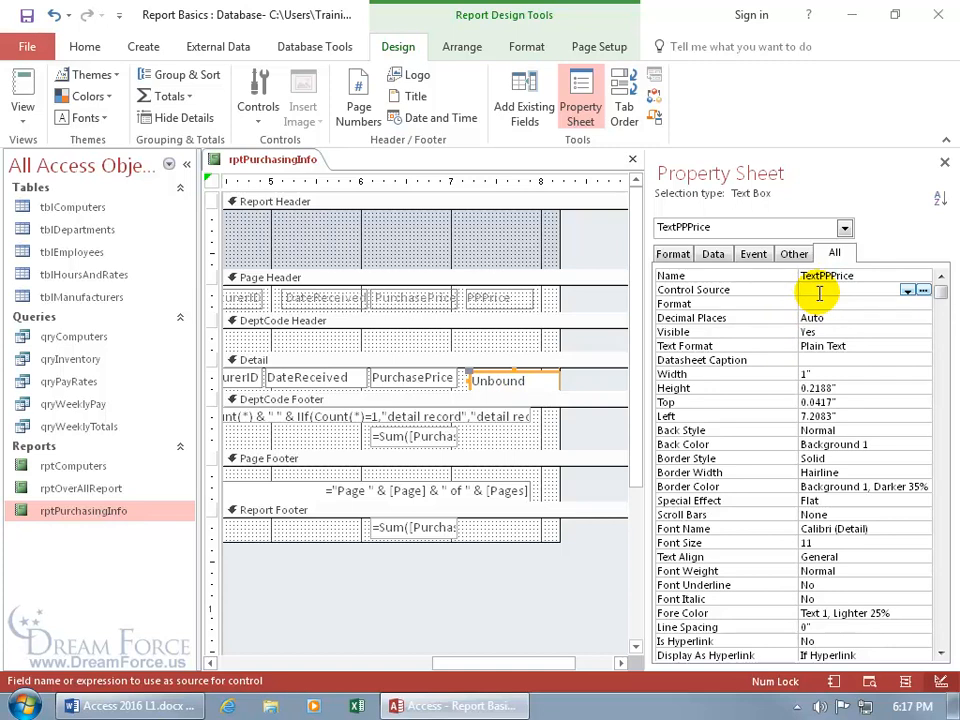
Step: Start an expression for the TextPPPrice Control Source in the Expression Builder and insert the report's PurchasePrice control
{"action": "left_click", "coordinate": [923, 290]}
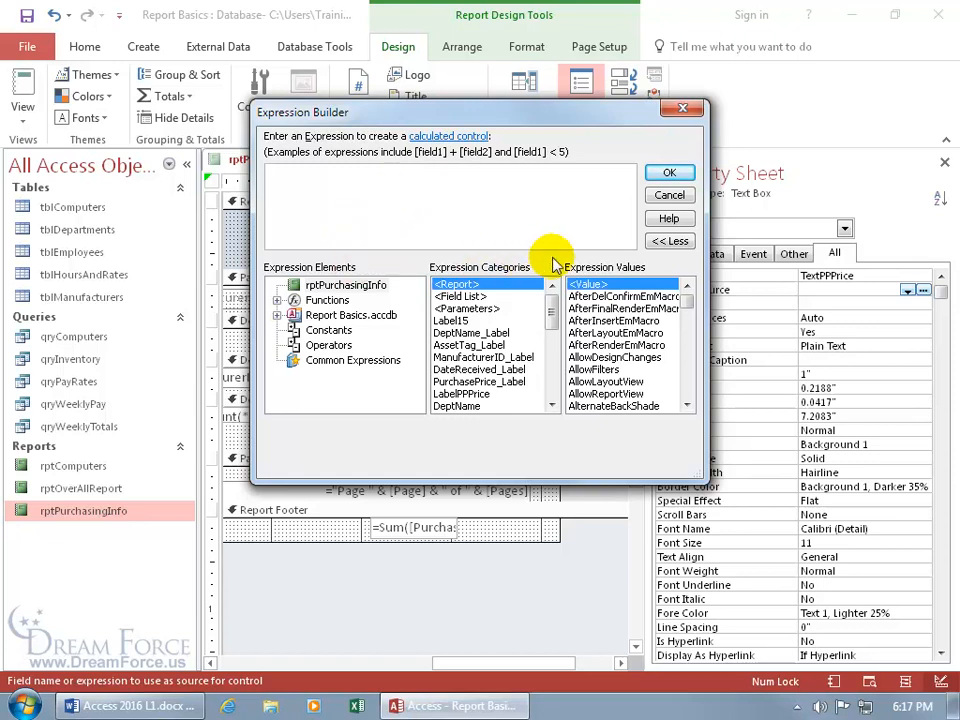
{"action": "left_click", "coordinate": [325, 288]}
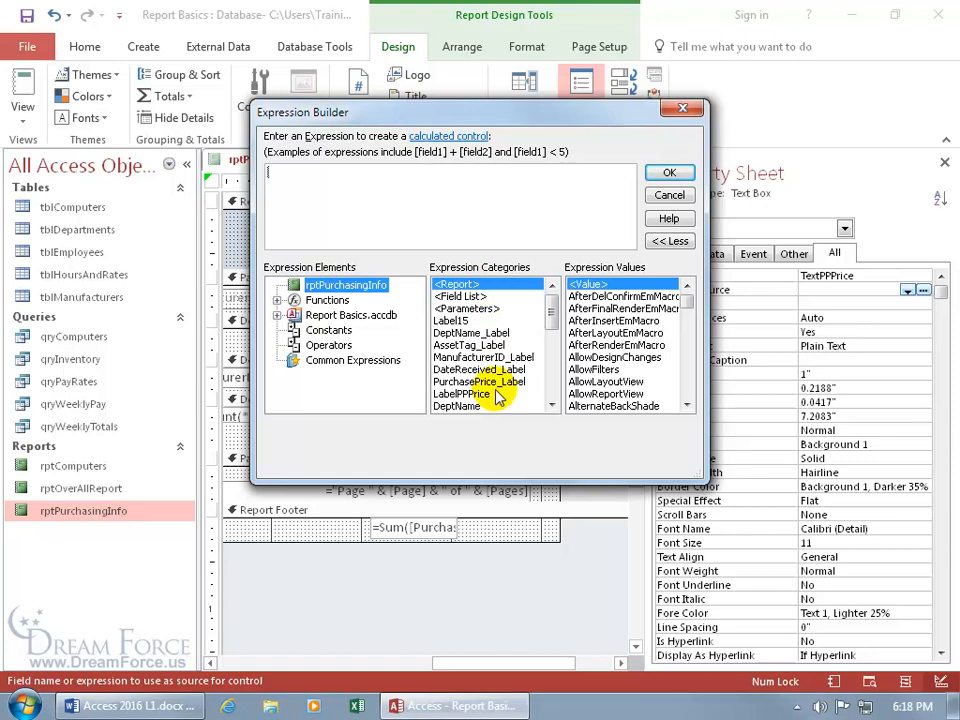
{"action": "left_click_drag", "start_coordinate": [551, 302], "coordinate": [553, 336]}
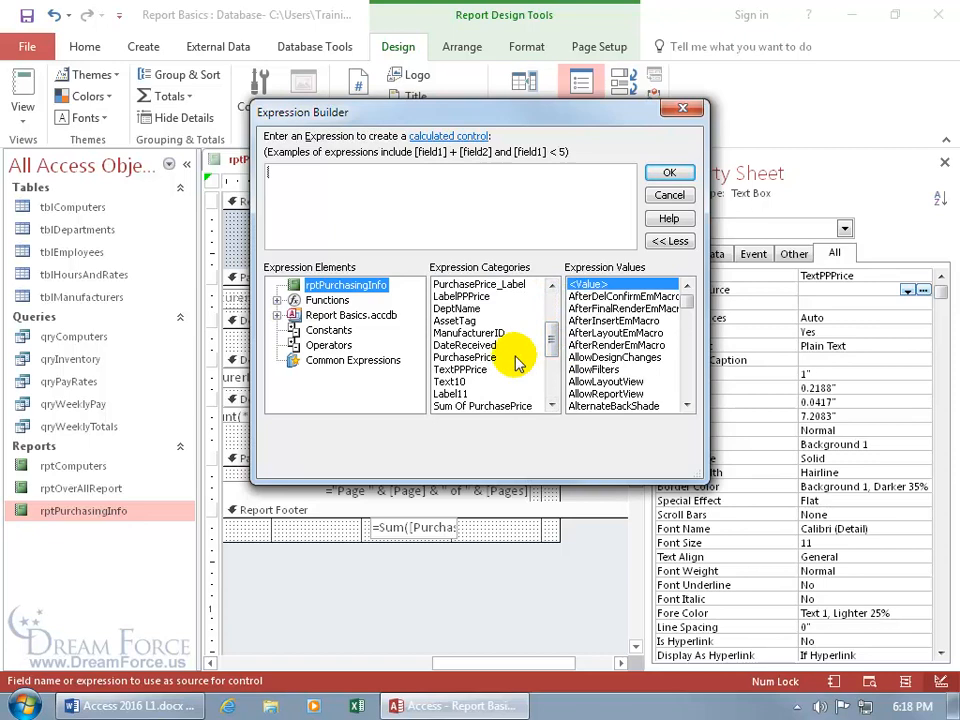
{"action": "left_click_drag", "start_coordinate": [440, 112], "coordinate": [207, 458]}
{"action": "left_click_drag", "start_coordinate": [369, 459], "coordinate": [570, 152]}
{"action": "left_click", "coordinate": [465, 392]}
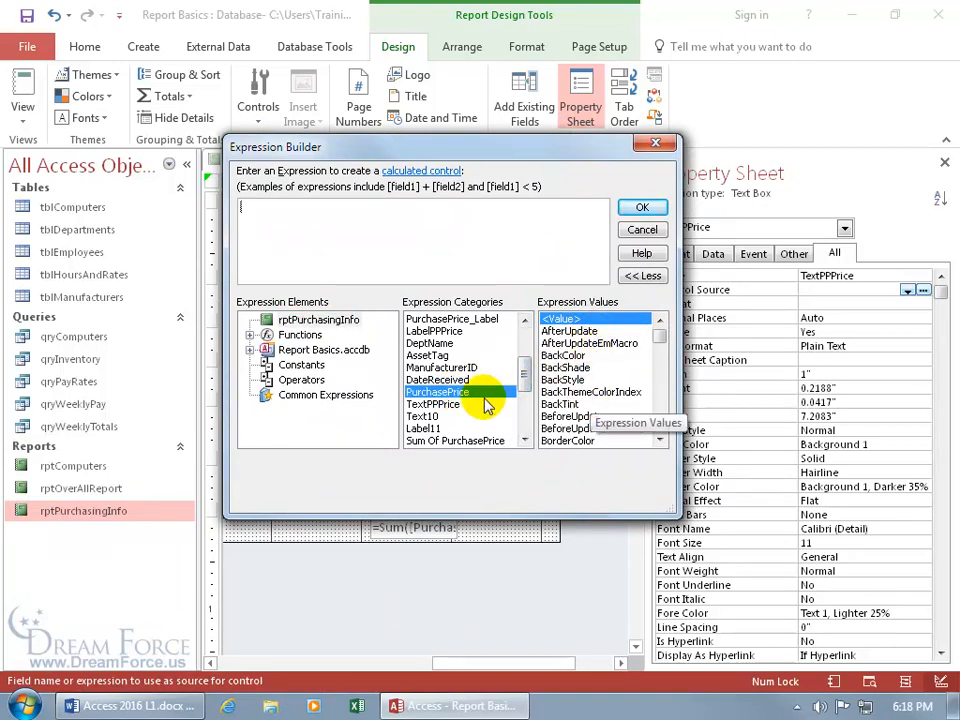
{"action": "double_click", "coordinate": [437, 393]}
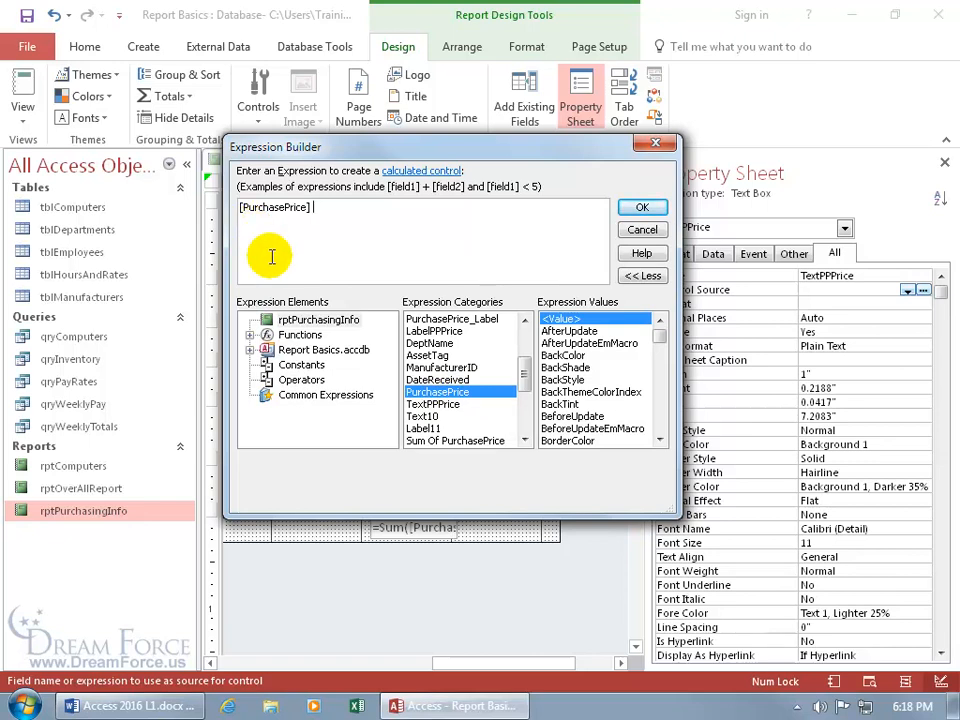
Step: Complete the expression with the multiplication operator and 1.05, and apply it as the text box's Control Source
{"action": "left_click", "coordinate": [290, 379]}
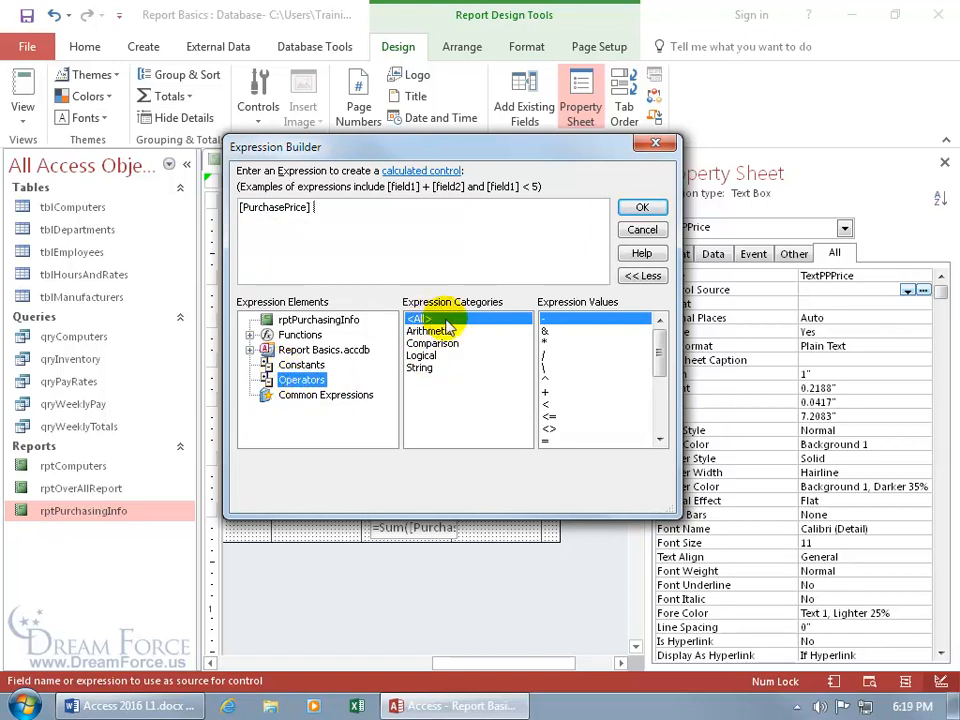
{"action": "double_click", "coordinate": [546, 343]}
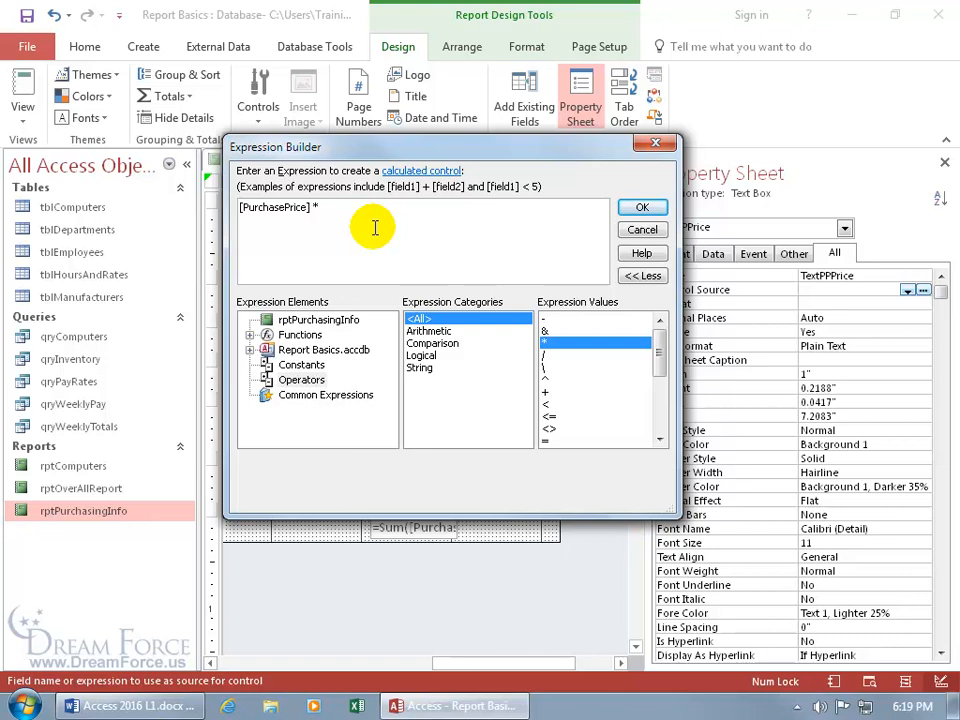
{"action": "type", "text": "1.05"}
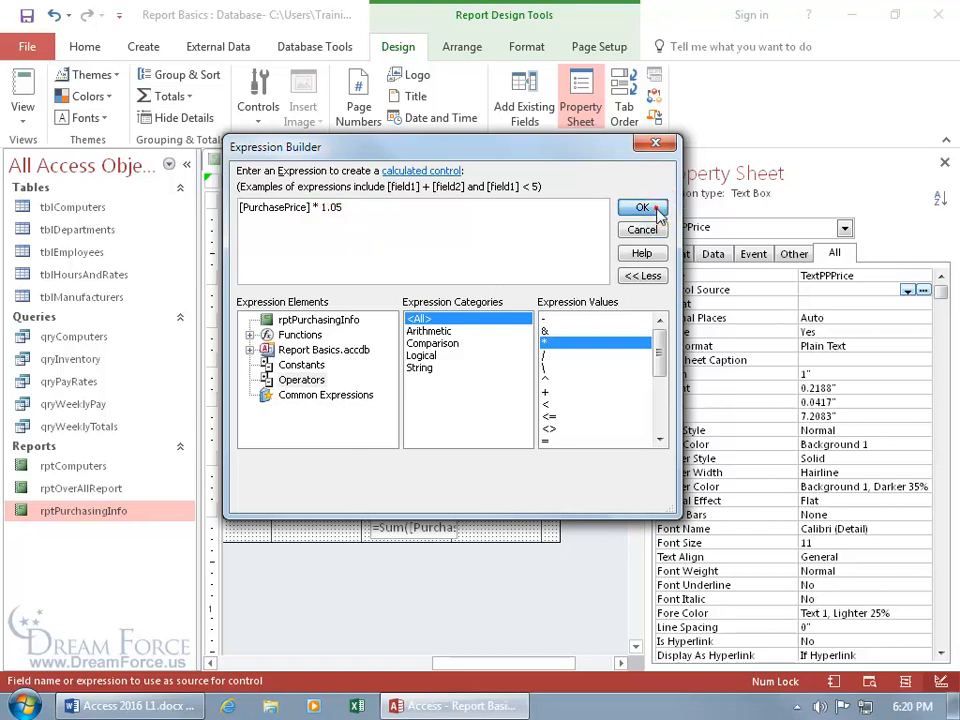
{"action": "left_click", "coordinate": [641, 207]}
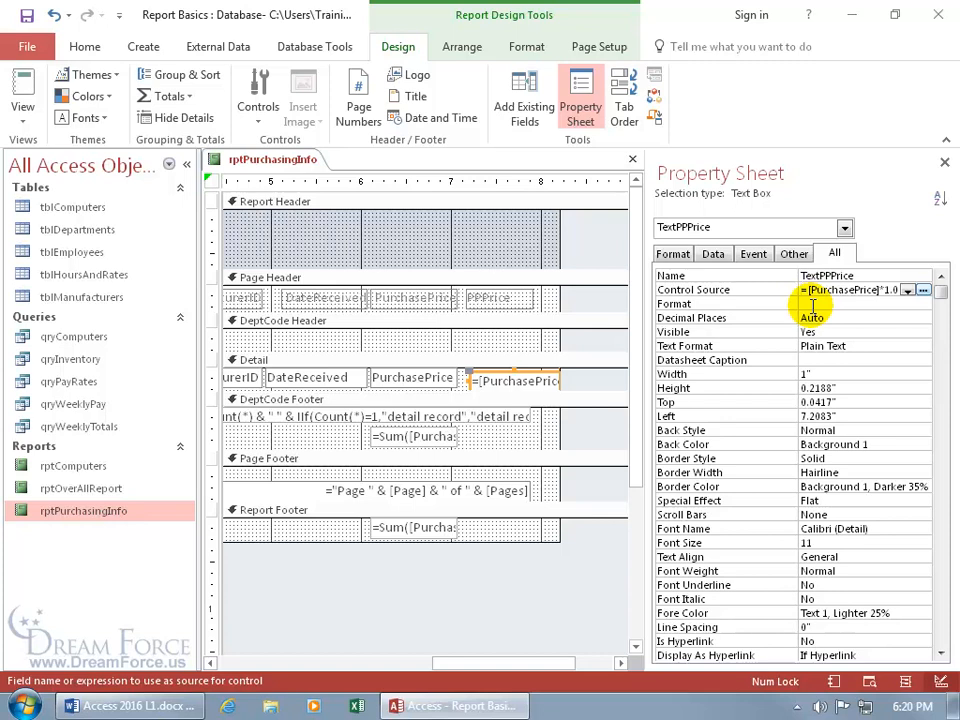
Step: Reselect the TextPPPrice text box in the Detail section and clear its Control Source expression
{"action": "left_click", "coordinate": [530, 380]}
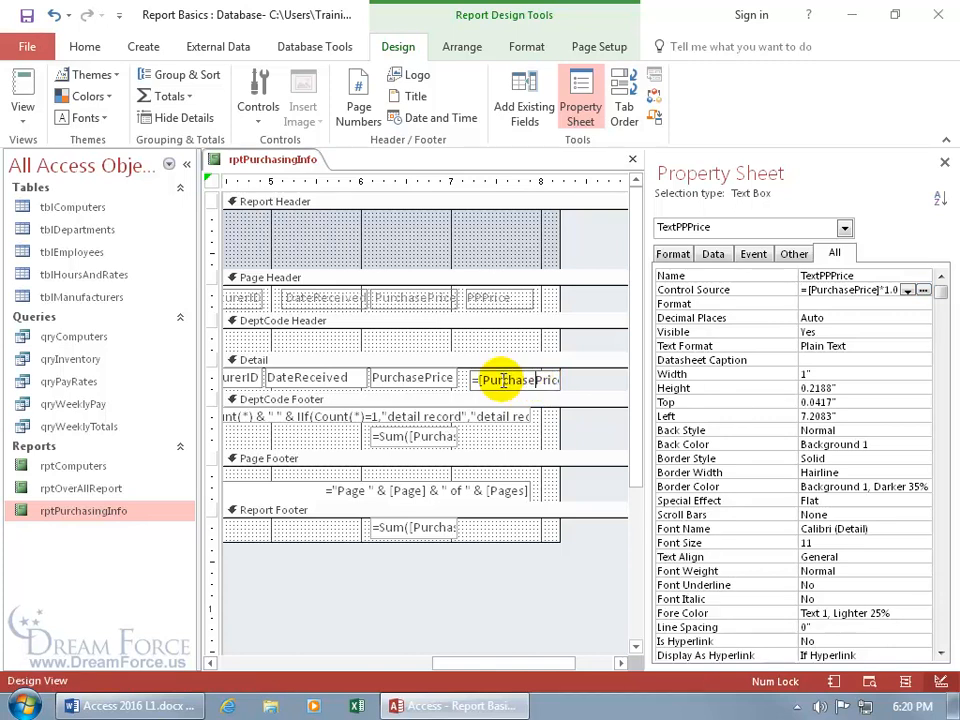
{"action": "left_click", "coordinate": [521, 344]}
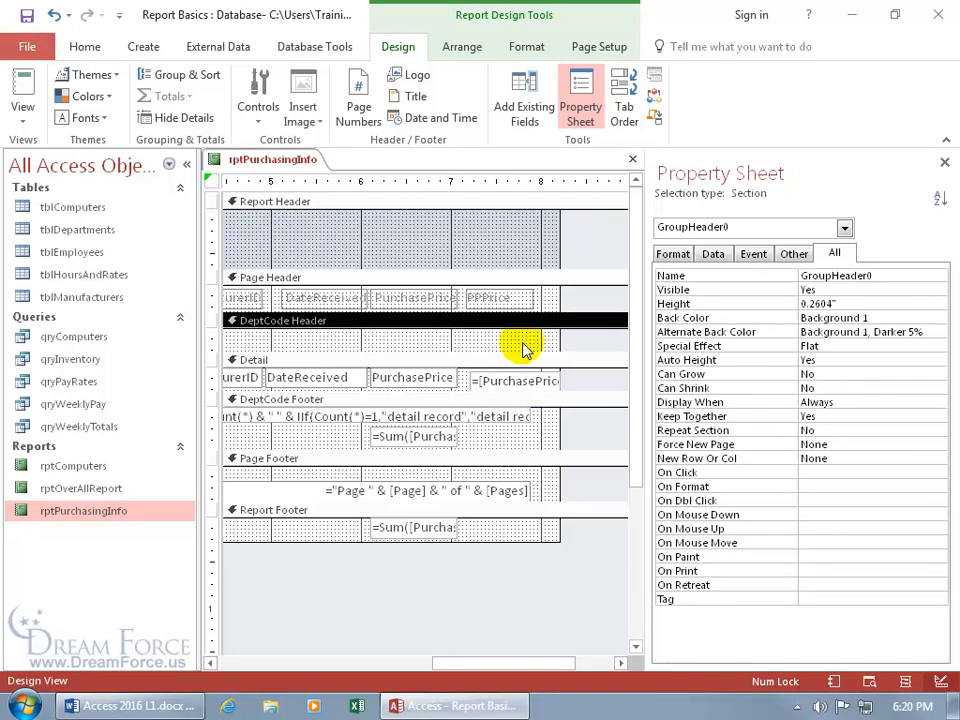
{"action": "left_click", "coordinate": [519, 377]}
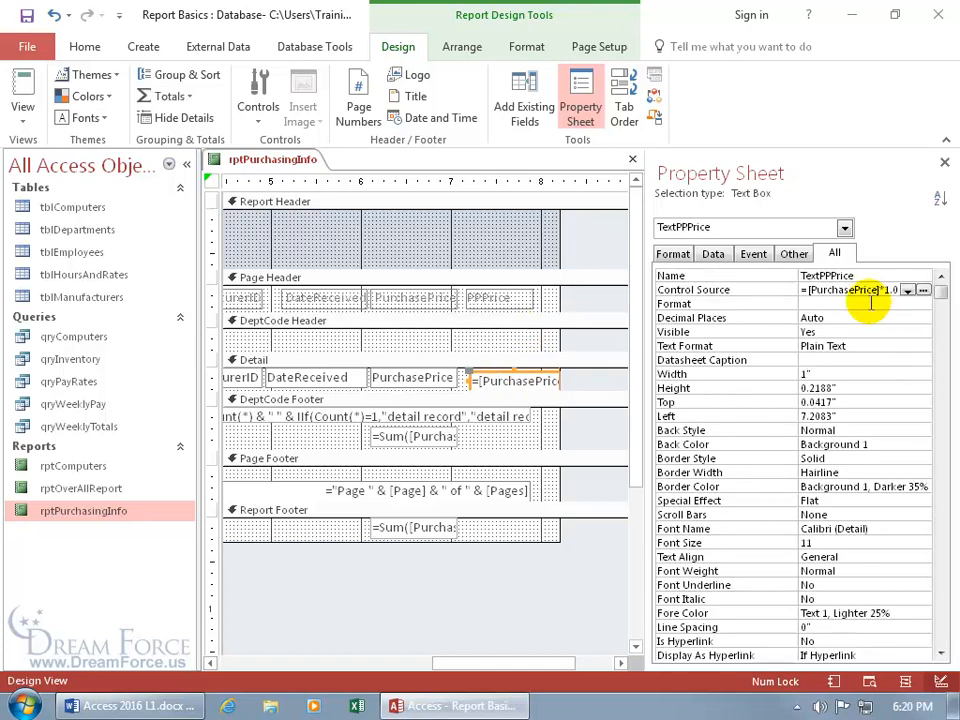
{"action": "mouse_move", "coordinate": [806, 289]}
{"action": "left_mouse_down"}
{"action": "mouse_move", "coordinate": [850, 289]}
{"action": "mouse_move", "coordinate": [801, 291]}
{"action": "left_mouse_up"}
{"action": "key", "text": "Delete"}
{"action": "key", "text": "Delete"}
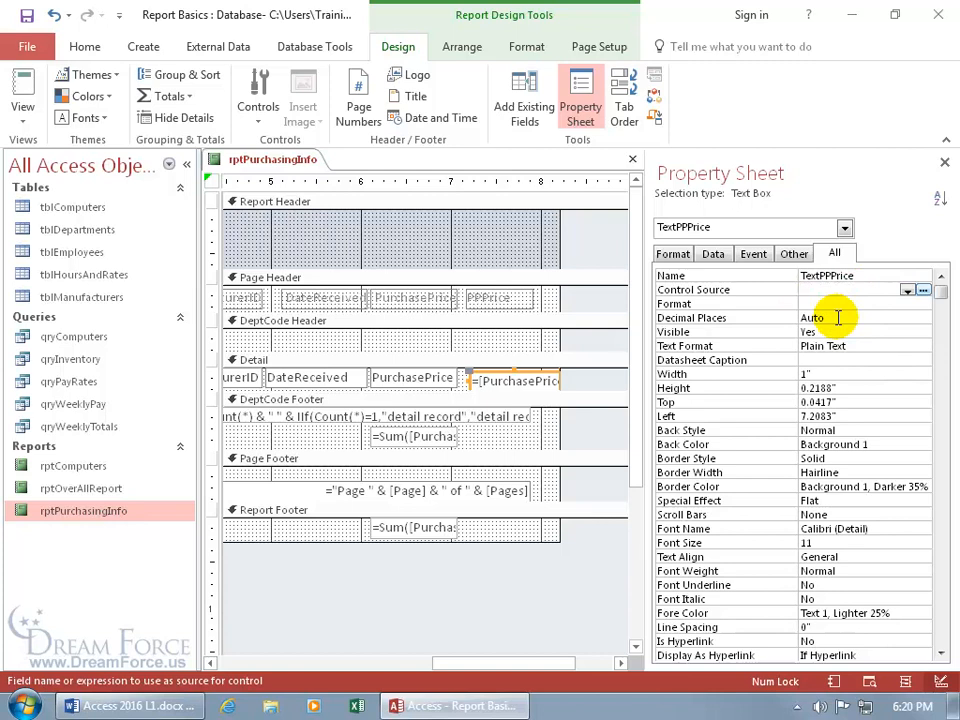
{"action": "key", "text": "Return"}
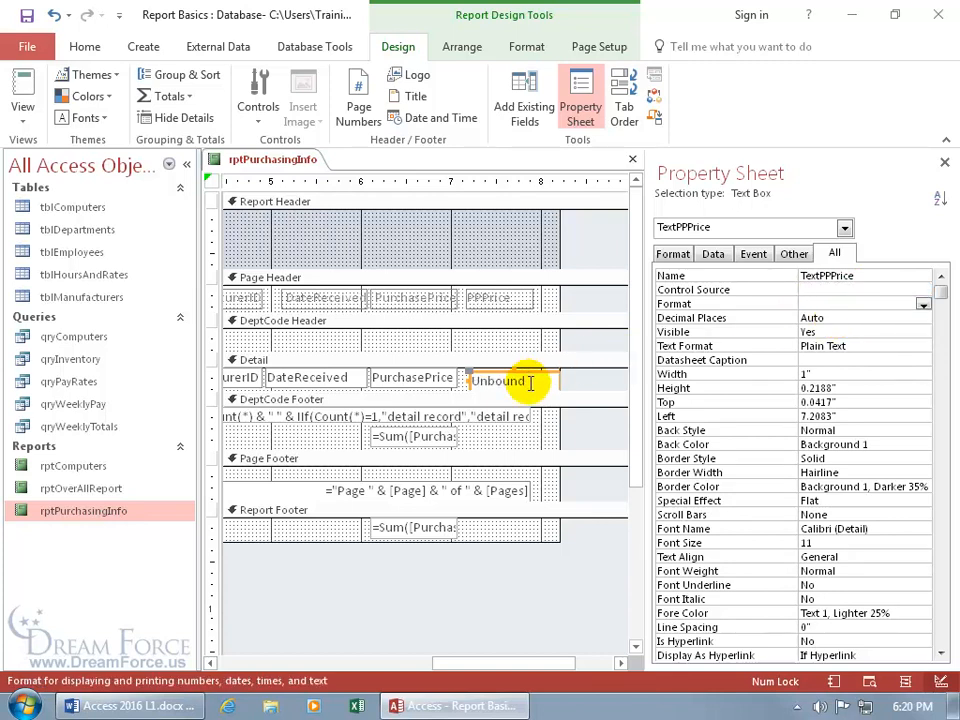
Step: Enter [purchaseprice]*1.05 without an equal sign as the Control Source of TextPPPrice
{"action": "left_click", "coordinate": [817, 291]}
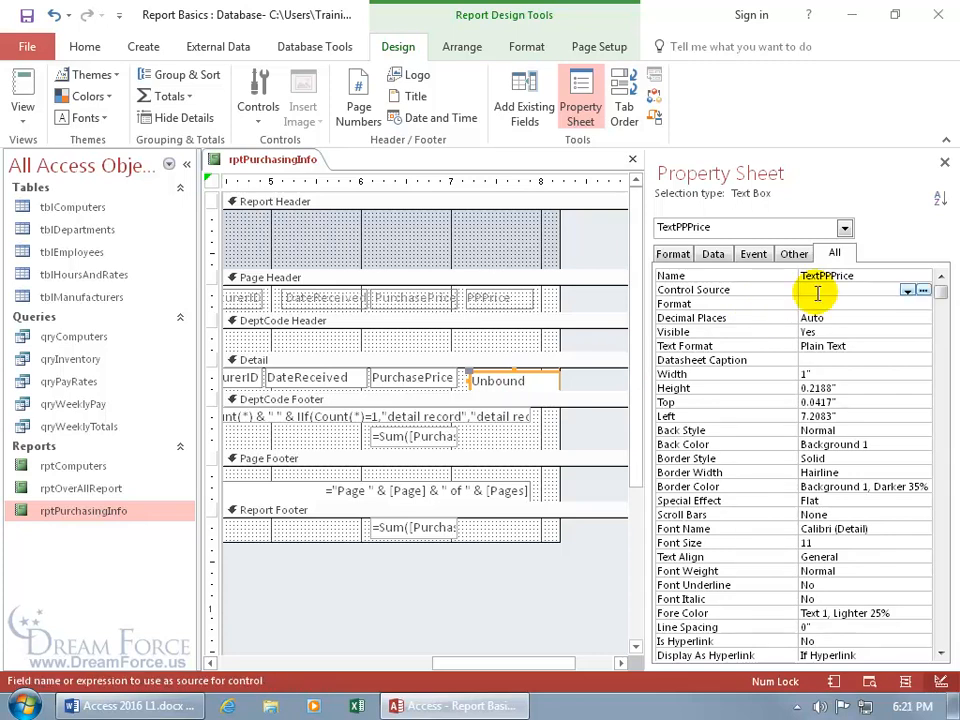
{"action": "type", "text": "[purchaseprice]"}
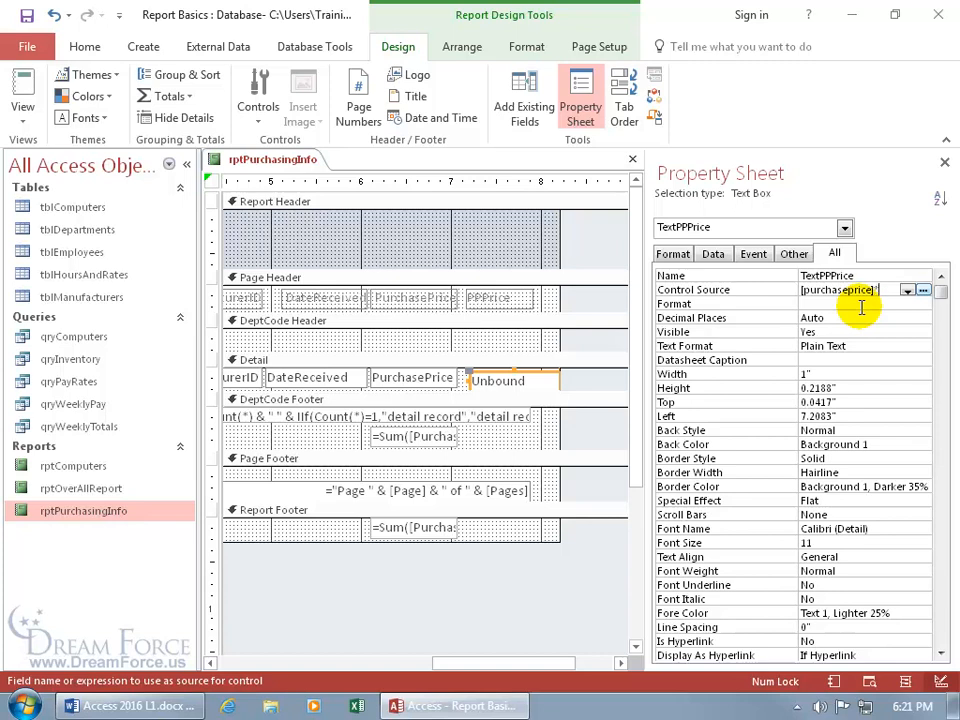
{"action": "type", "text": "*1.05"}
{"action": "key", "text": "Return"}
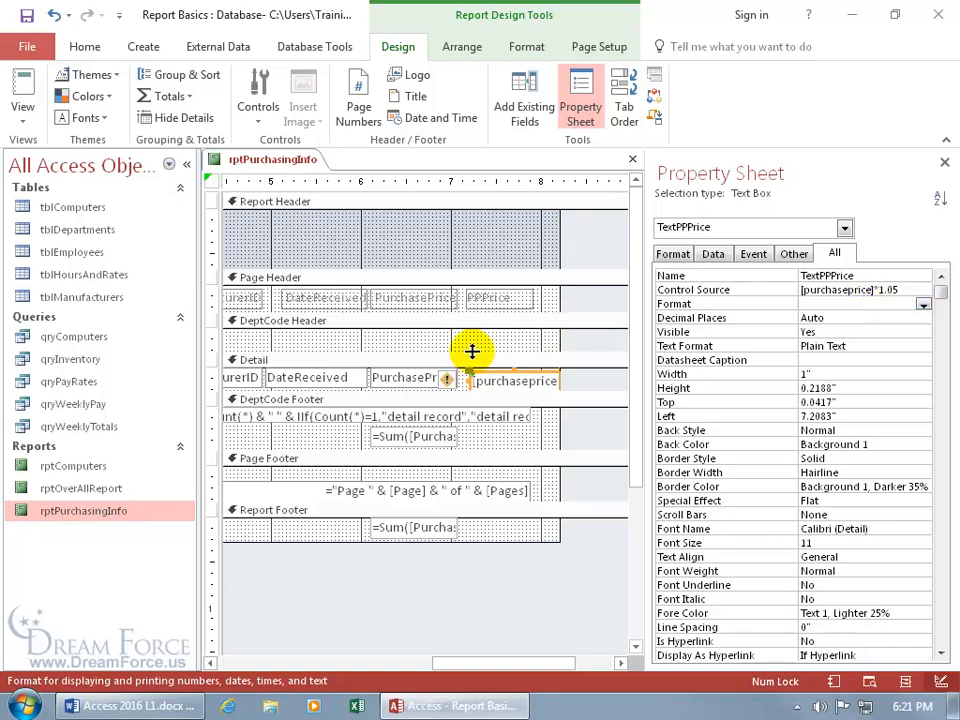
Step: Review the error options for the text box and add an equal sign to the start of its Control Source expression
{"action": "mouse_move", "coordinate": [455, 390]}
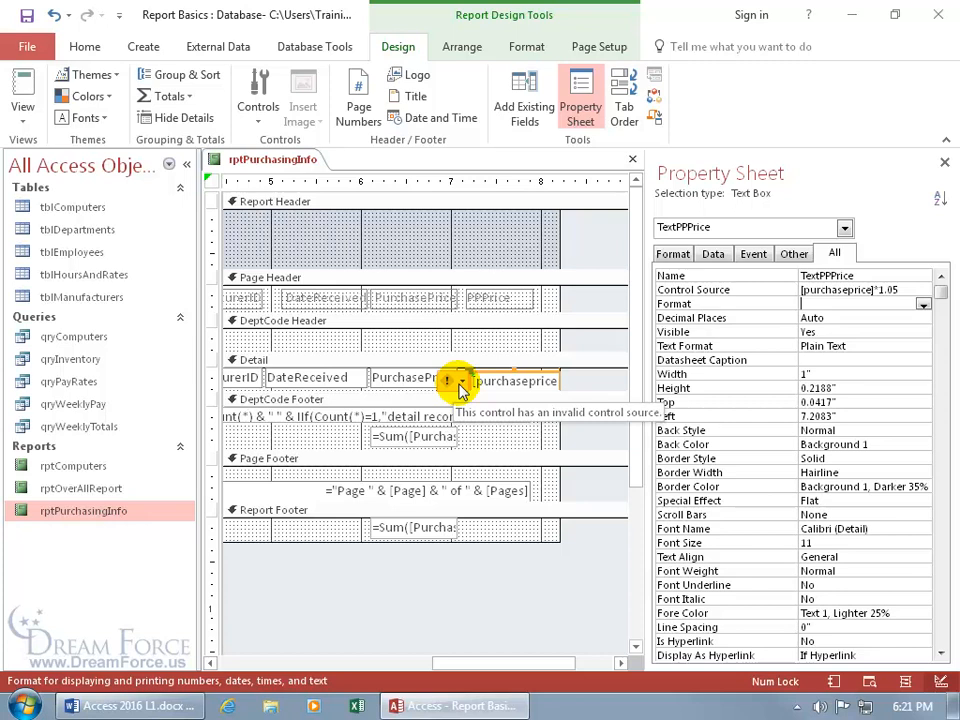
{"action": "left_click", "coordinate": [461, 384]}
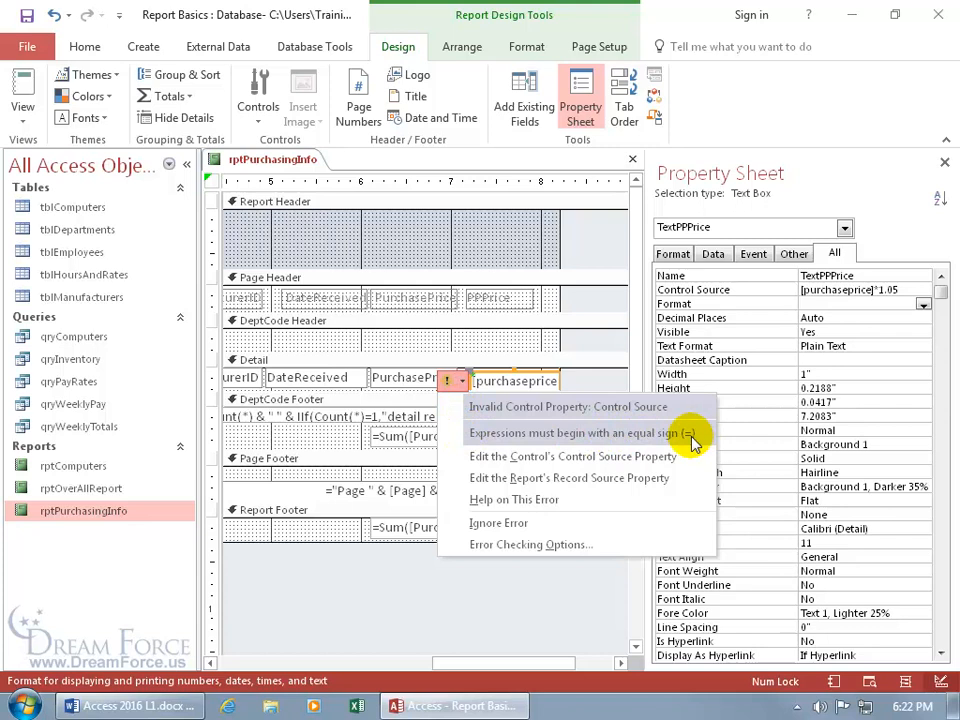
{"action": "left_click", "coordinate": [818, 290]}
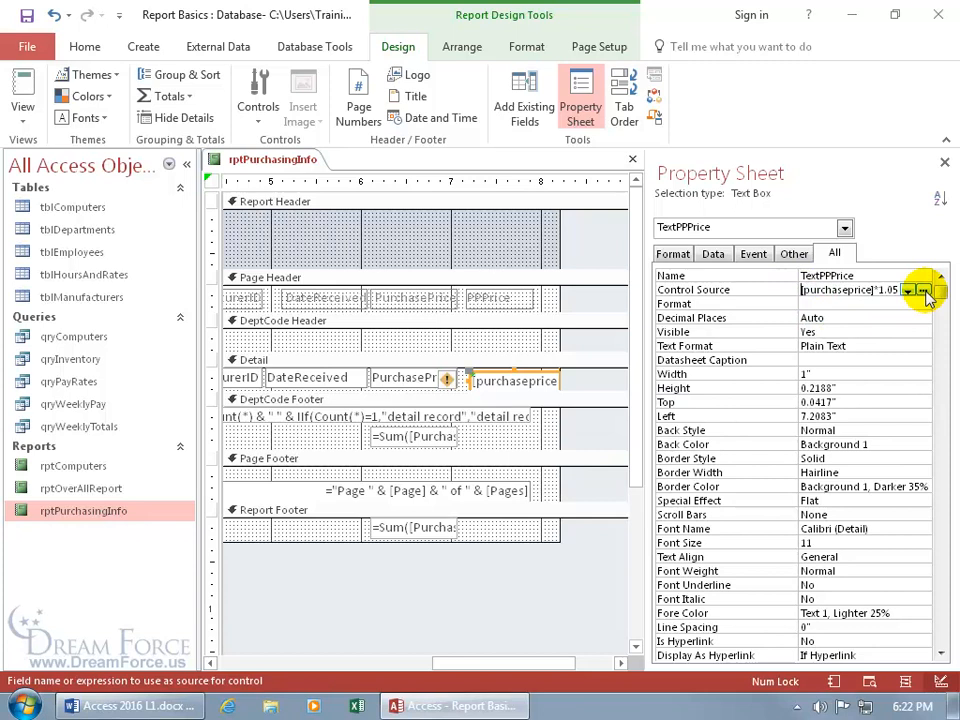
{"action": "key", "text": "Home"}
{"action": "type", "text": "="}
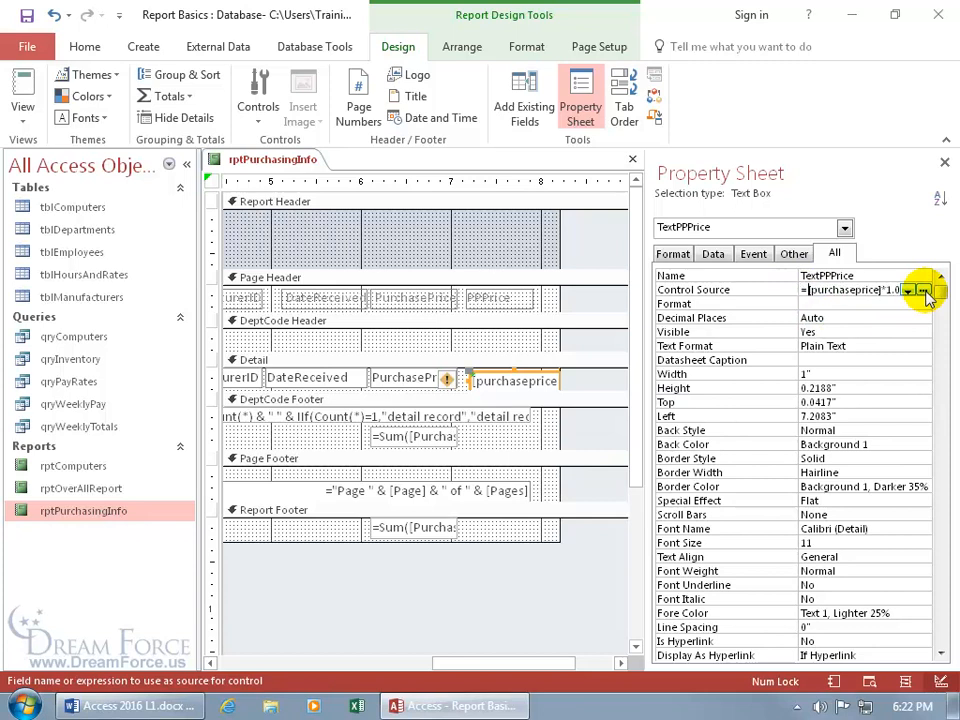
{"action": "left_click", "coordinate": [866, 305]}
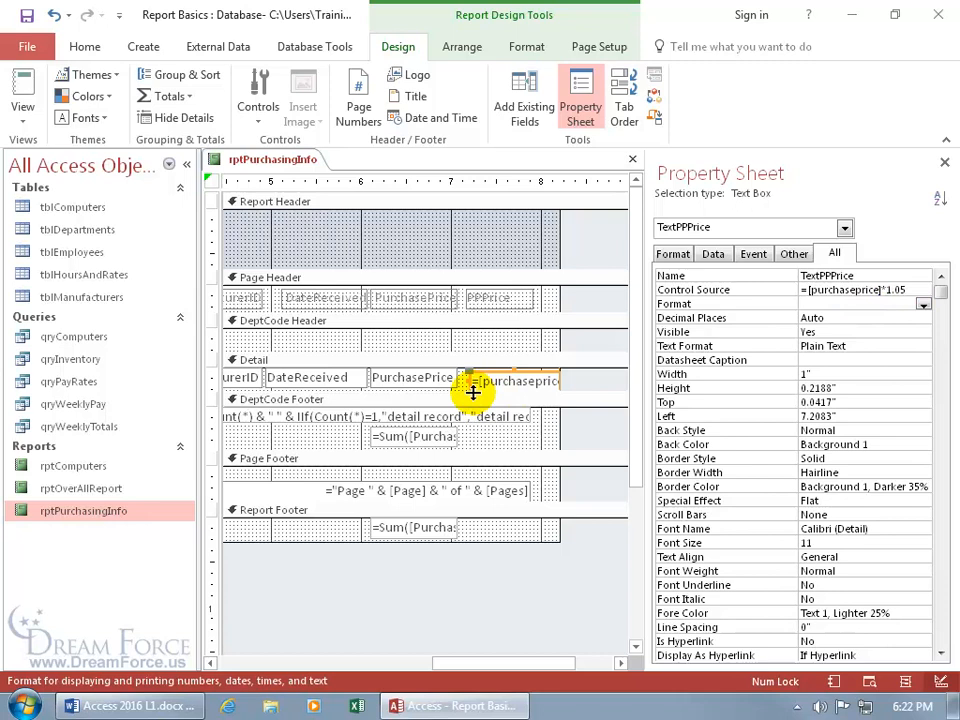
Step: Delete the whole Control Source expression so the TextPPPrice text box is unbound
{"action": "left_click", "coordinate": [866, 290]}
{"action": "left_click_drag", "start_coordinate": [893, 289], "coordinate": [825, 291]}
{"action": "key", "text": "Delete"}
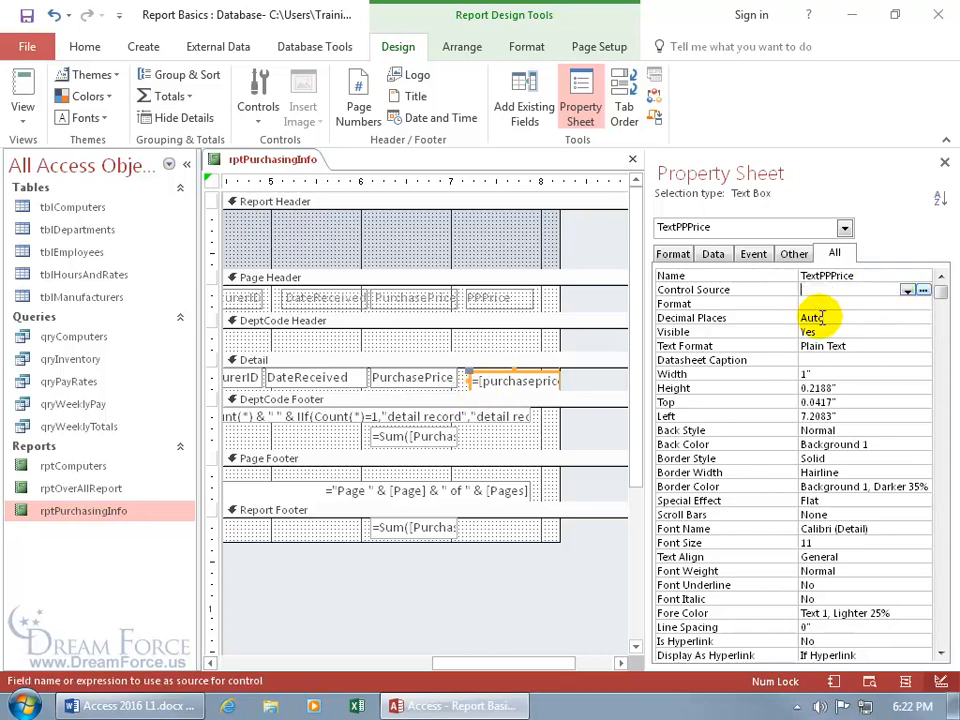
{"action": "key", "text": "Return"}
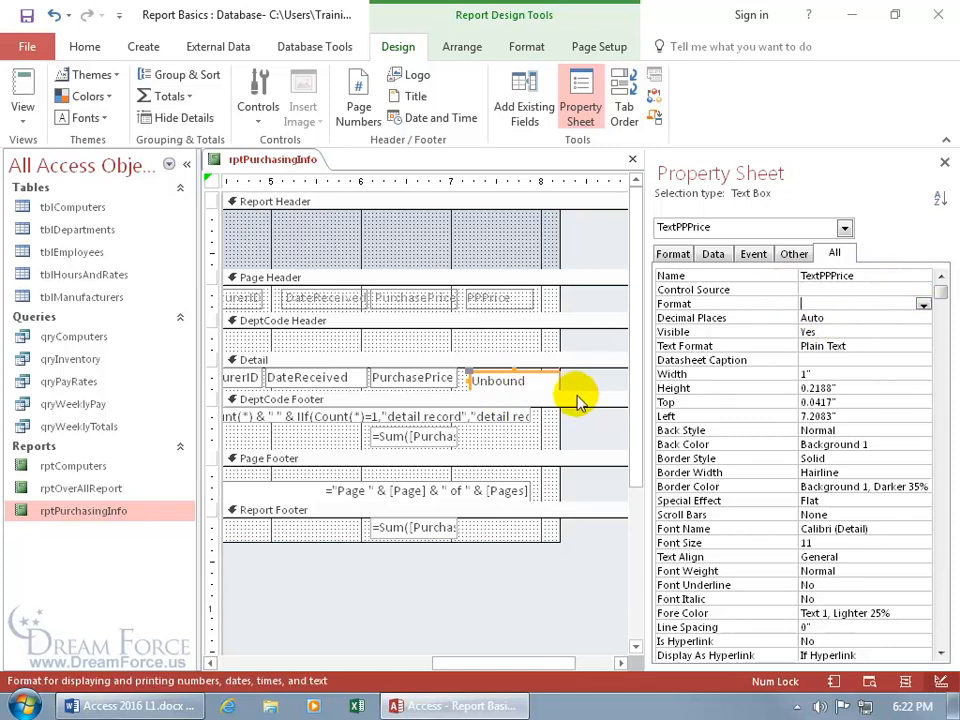
Step: Enter the expression =[purchaseprice] *1.05 directly inside the unbound TextPPPrice text box in the Detail section
{"action": "left_click", "coordinate": [531, 381]}
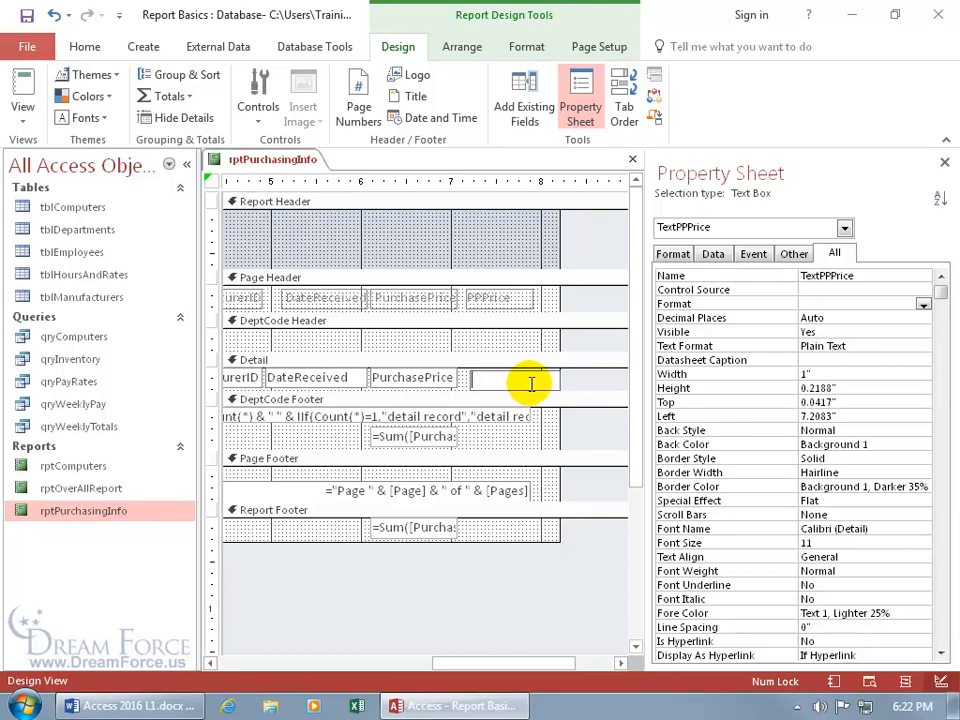
{"action": "type", "text": "="}
{"action": "type", "text": "[purchas"}
{"action": "type", "text": "eprice]"}
{"action": "type", "text": " *"}
{"action": "type", "text": "1.05"}
{"action": "key", "text": "Return"}
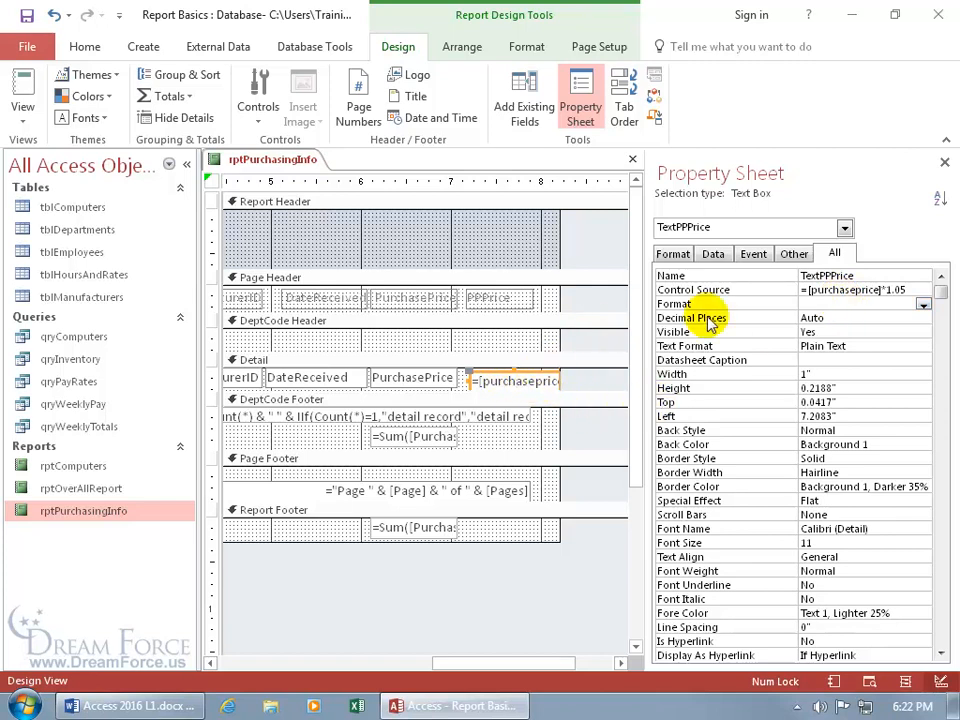
Step: Examine the full TextPPPrice Control Source expression in the Zoom box and in the Expression Builder, cancelling both without changes
{"action": "right_click", "coordinate": [858, 290]}
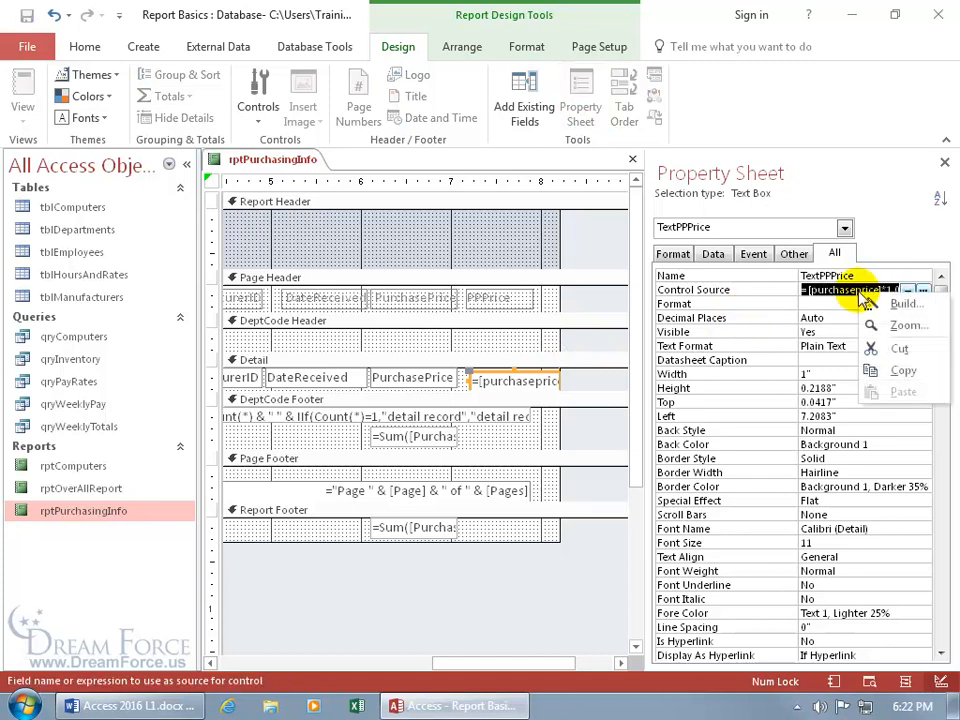
{"action": "left_click", "coordinate": [880, 333]}
{"action": "left_click", "coordinate": [368, 193]}
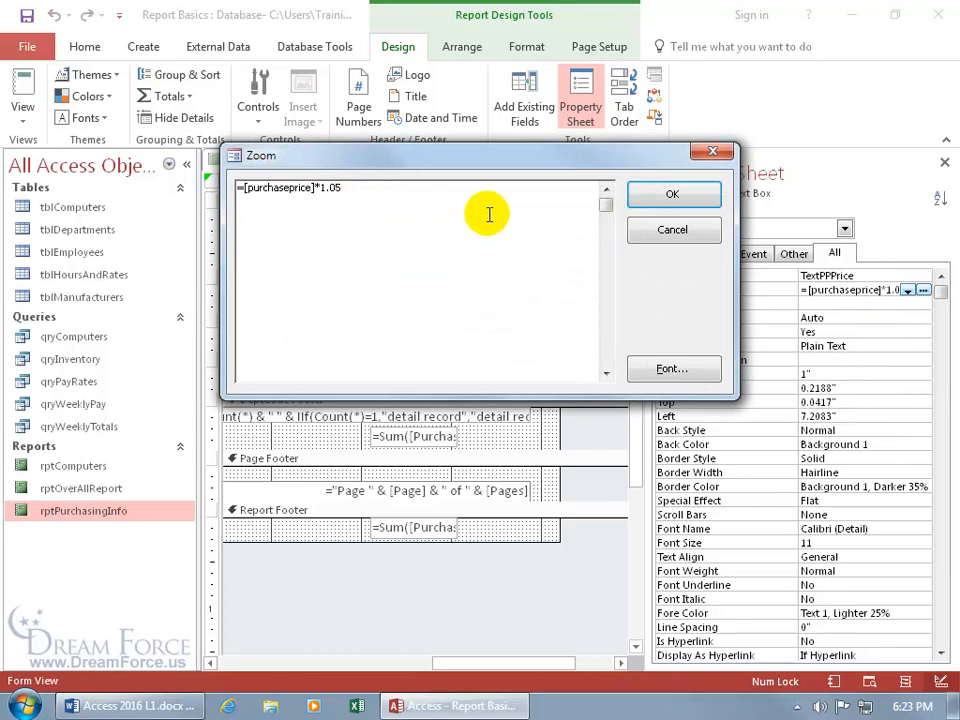
{"action": "left_click", "coordinate": [668, 232]}
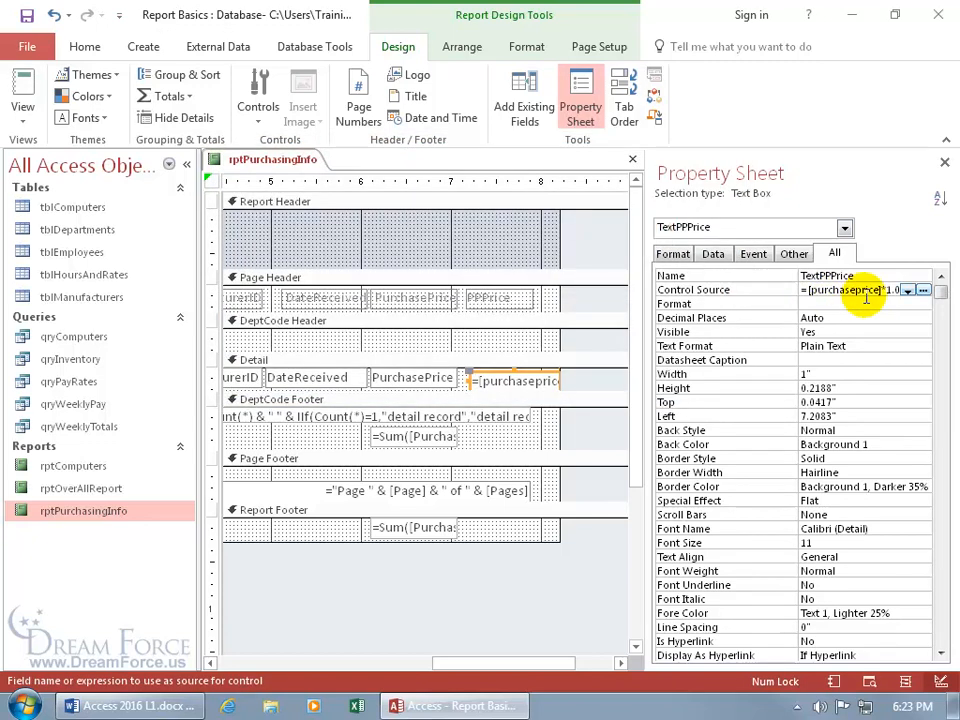
{"action": "left_click", "coordinate": [923, 290]}
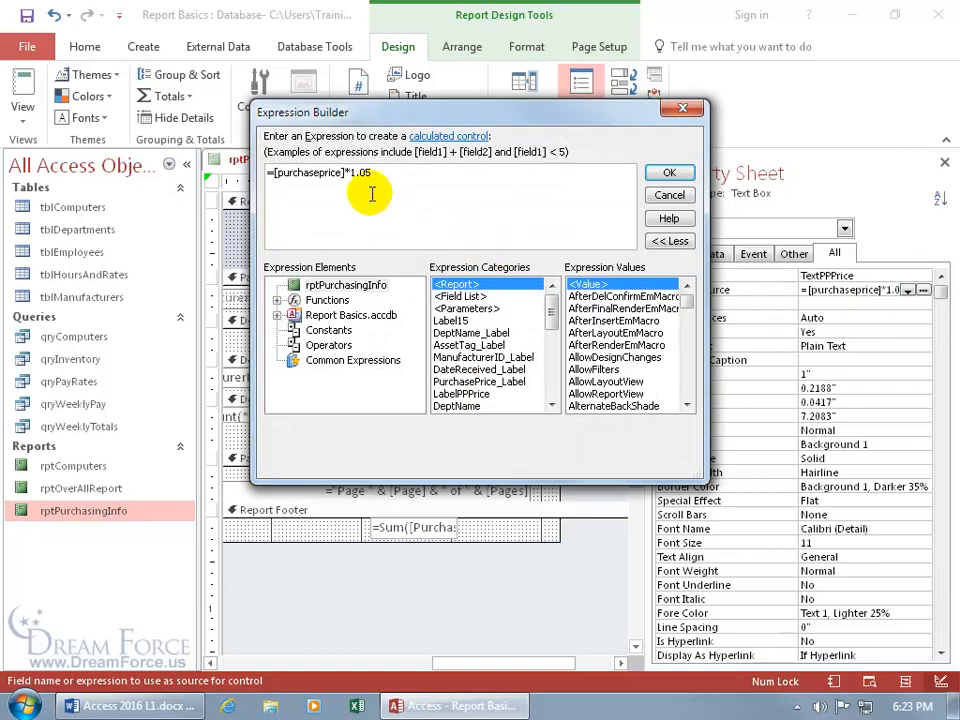
{"action": "left_click", "coordinate": [669, 195]}
Step: Deselect the text box, switch rptPurchasingInfo to Report View and inspect the calculated values in the PPPrice column
{"action": "left_click", "coordinate": [460, 338]}
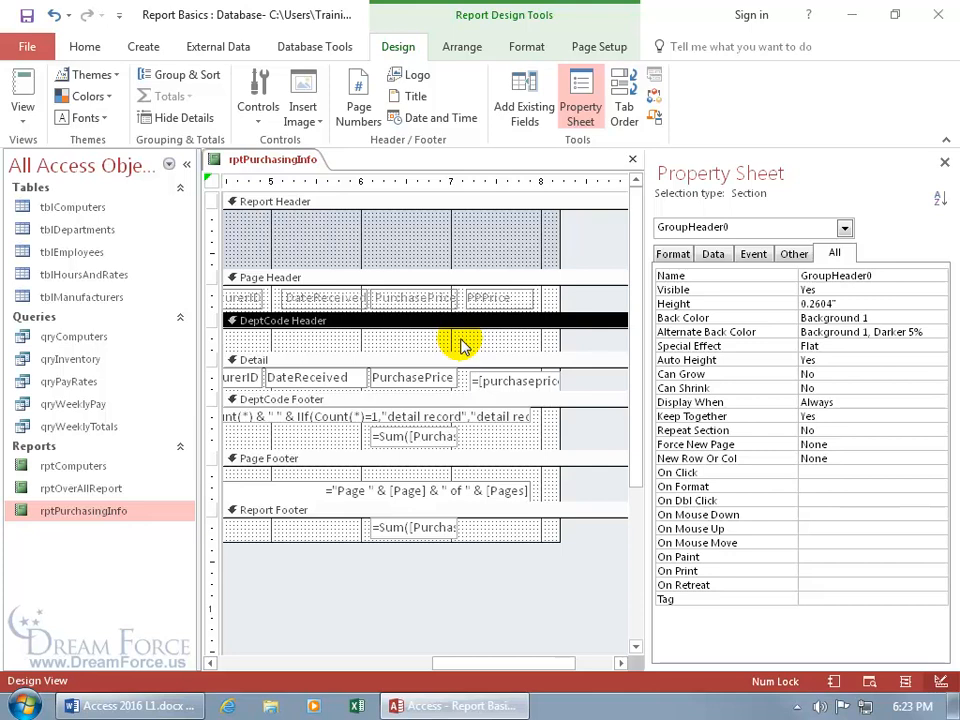
{"action": "right_click", "coordinate": [250, 166]}
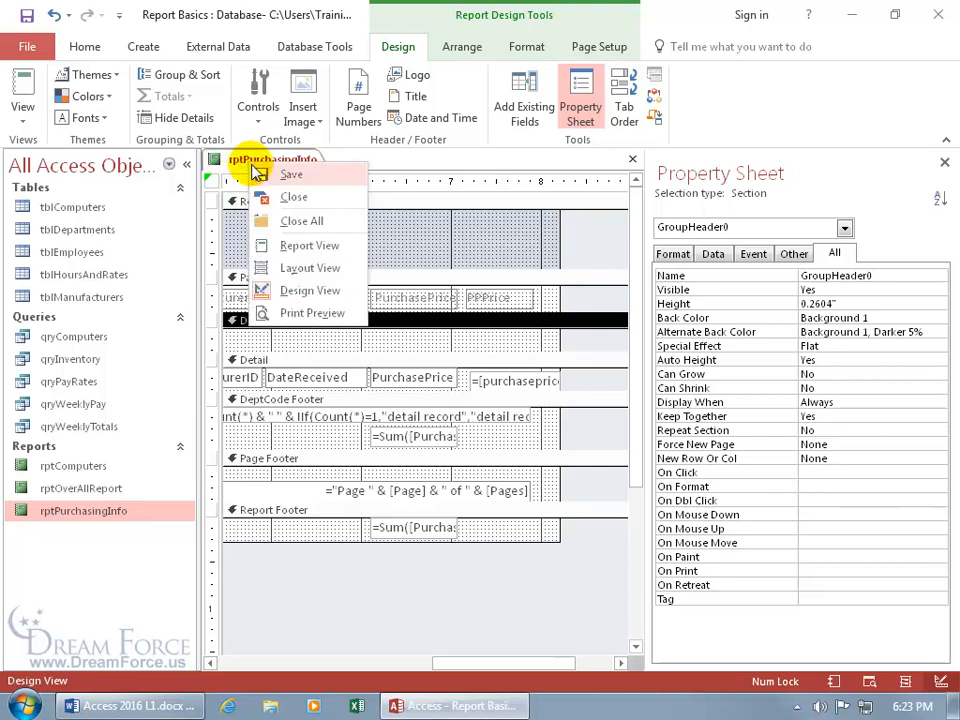
{"action": "left_click", "coordinate": [300, 245]}
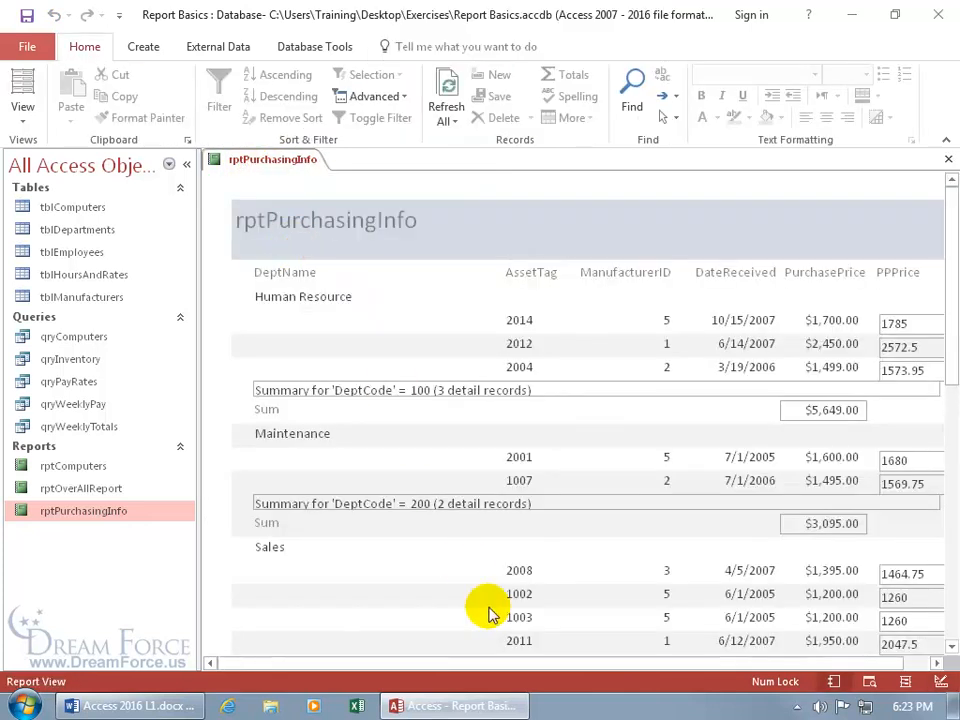
{"action": "left_click", "coordinate": [519, 663]}
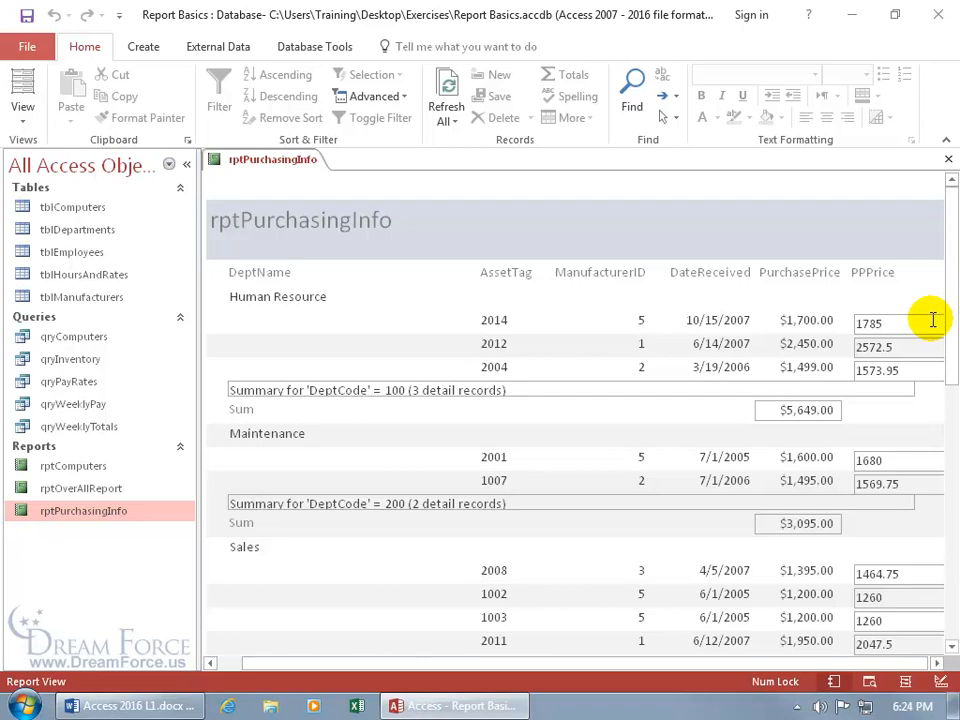
Step: Open rptPurchasingInfo in Print Preview and page through all four pages to check how the PPPrice column fits the page width
{"action": "right_click", "coordinate": [255, 168]}
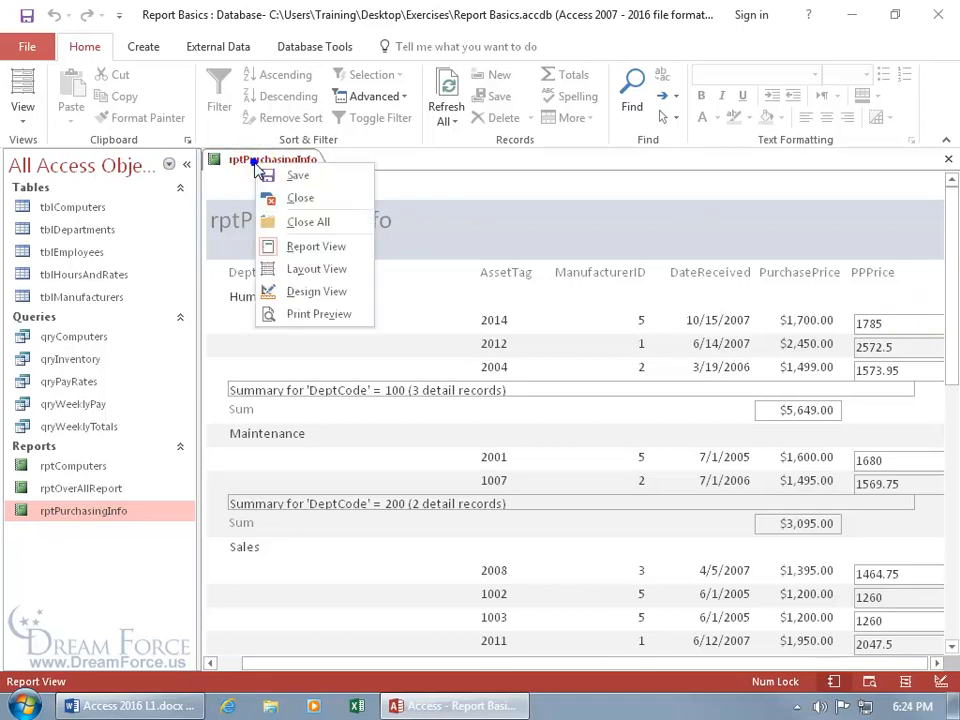
{"action": "left_click", "coordinate": [305, 316]}
{"action": "left_click", "coordinate": [305, 316]}
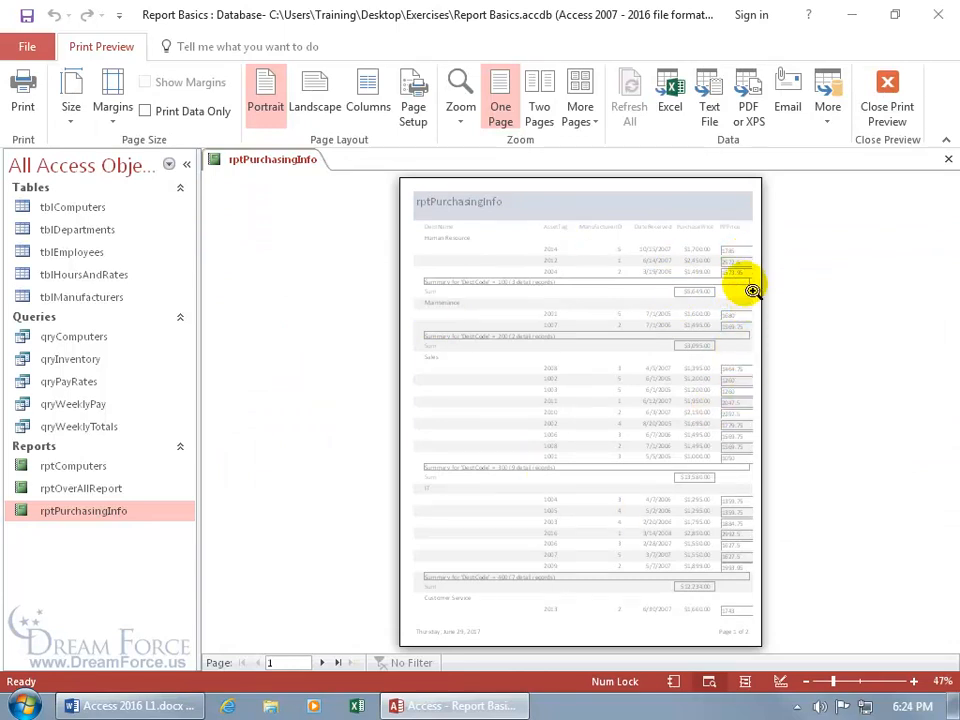
{"action": "left_click", "coordinate": [321, 662]}
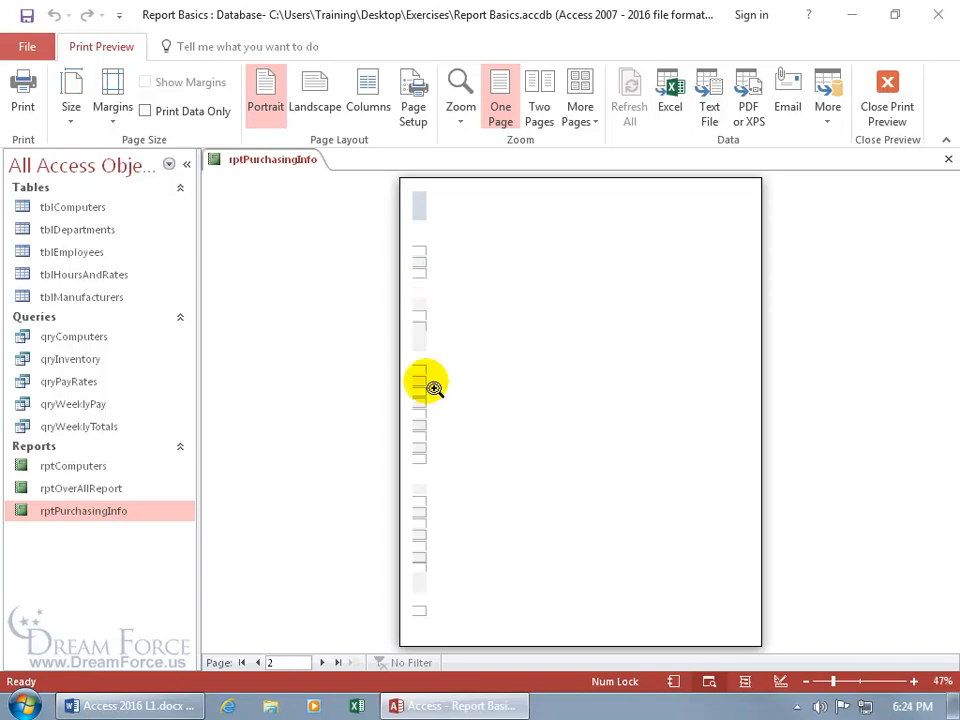
{"action": "left_click", "coordinate": [321, 662]}
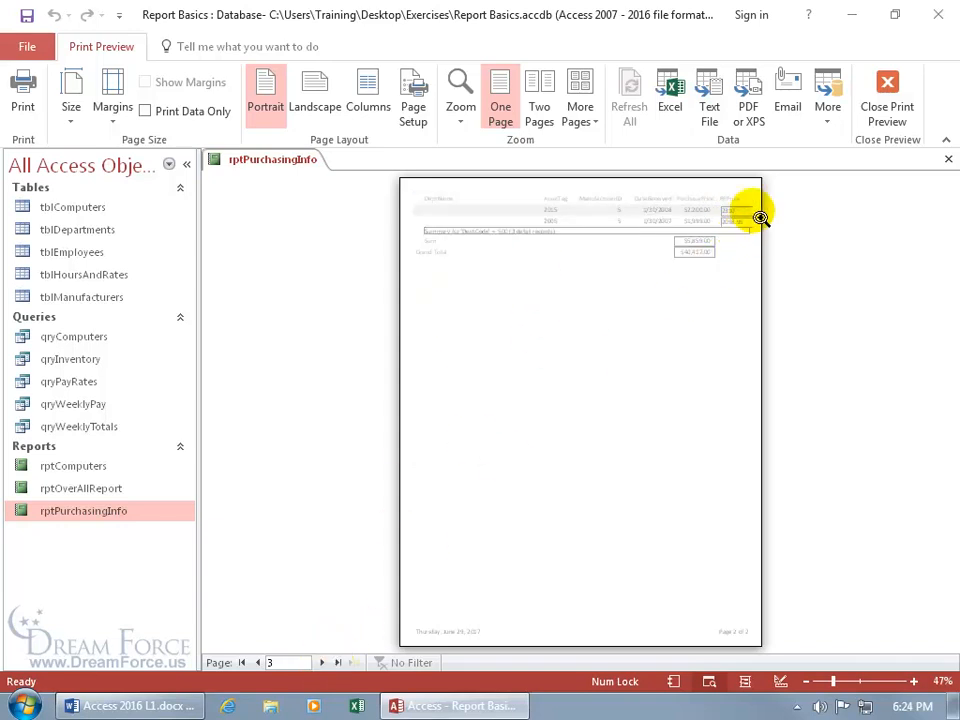
{"action": "left_click", "coordinate": [321, 662]}
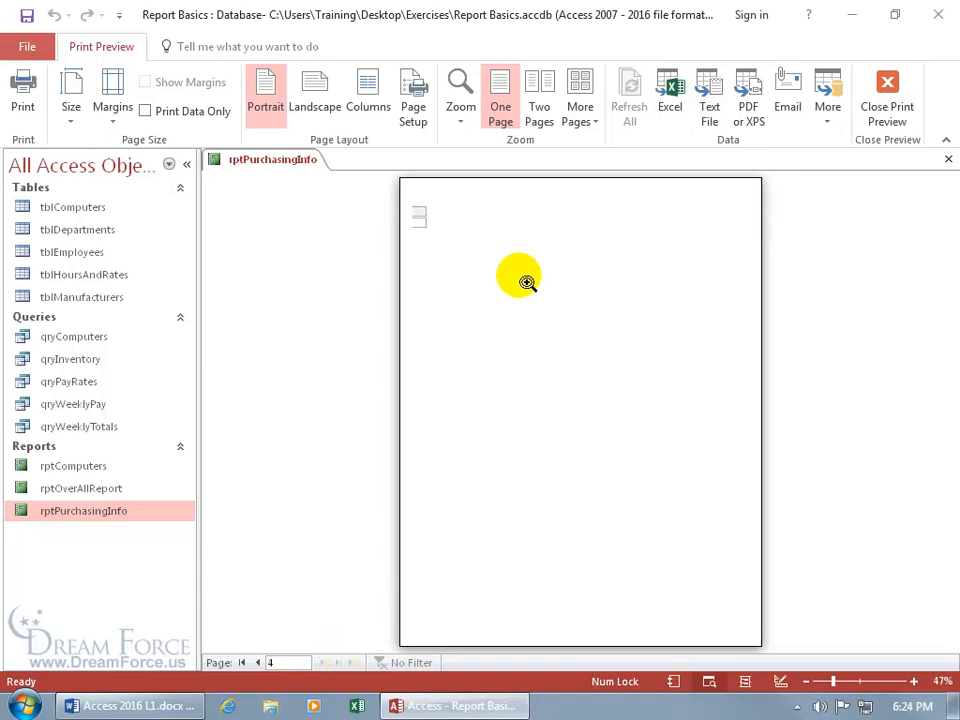
Step: Return rptPurchasingInfo to Design View and close the Property Sheet
{"action": "right_click", "coordinate": [443, 203]}
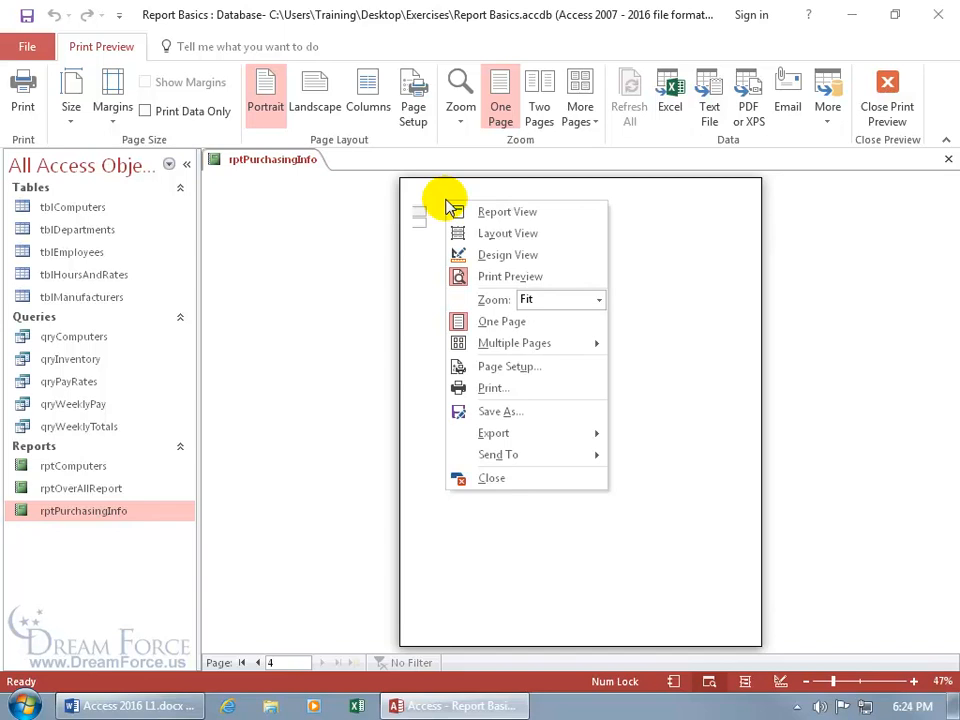
{"action": "left_click", "coordinate": [480, 255]}
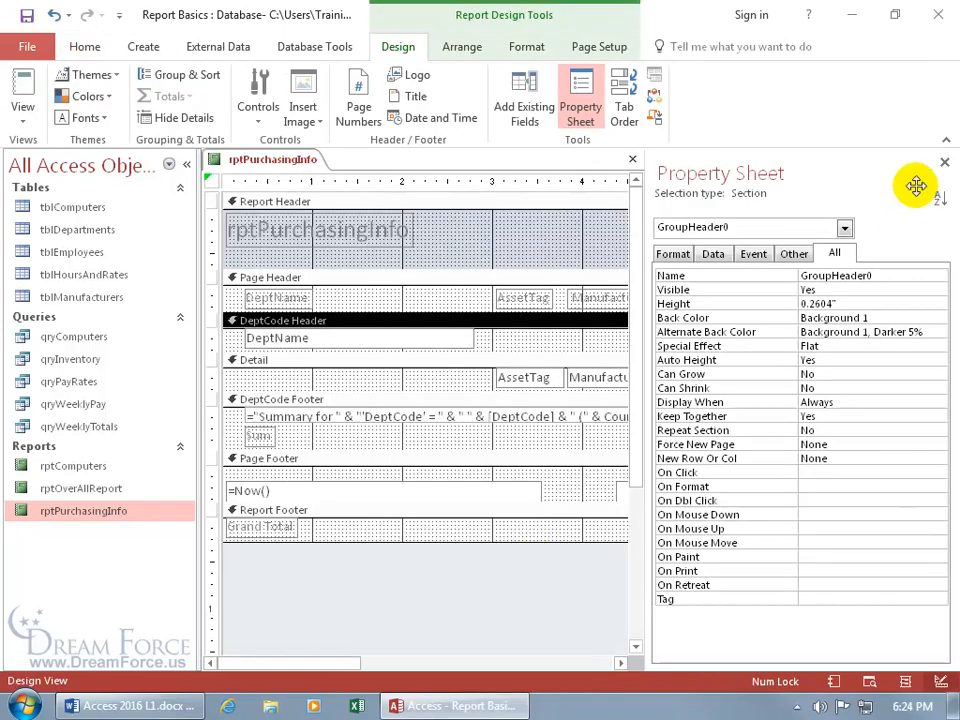
{"action": "left_click", "coordinate": [944, 163]}
Step: Shift the AssetTag through PPPrice labels and their Detail text boxes left together, so the PPPrice text box ends just before the 8-inch mark
{"action": "left_click_drag", "start_coordinate": [531, 664], "coordinate": [778, 666]}
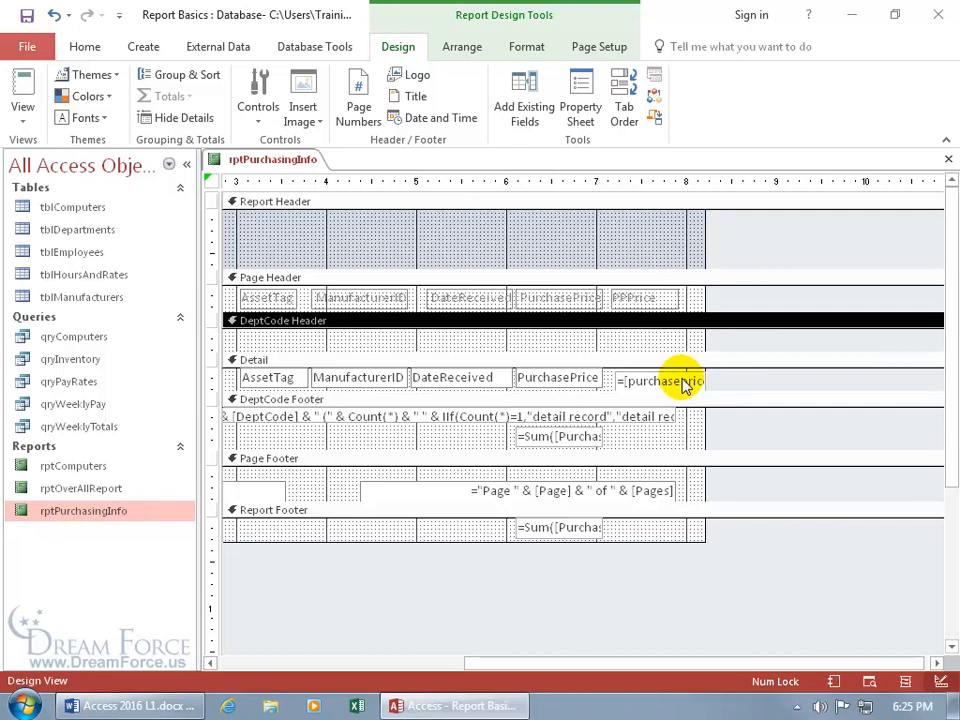
{"action": "left_click_drag", "start_coordinate": [514, 668], "coordinate": [386, 671]}
{"action": "left_click_drag", "start_coordinate": [340, 302], "coordinate": [822, 303]}
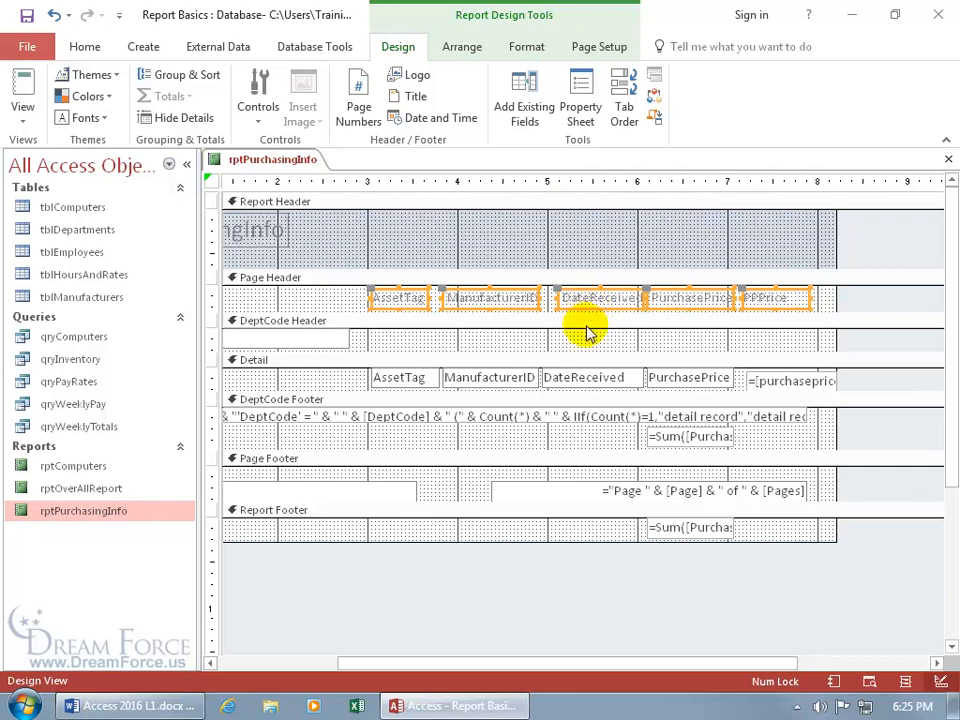
{"action": "left_click_drag", "start_coordinate": [337, 377], "coordinate": [808, 380]}
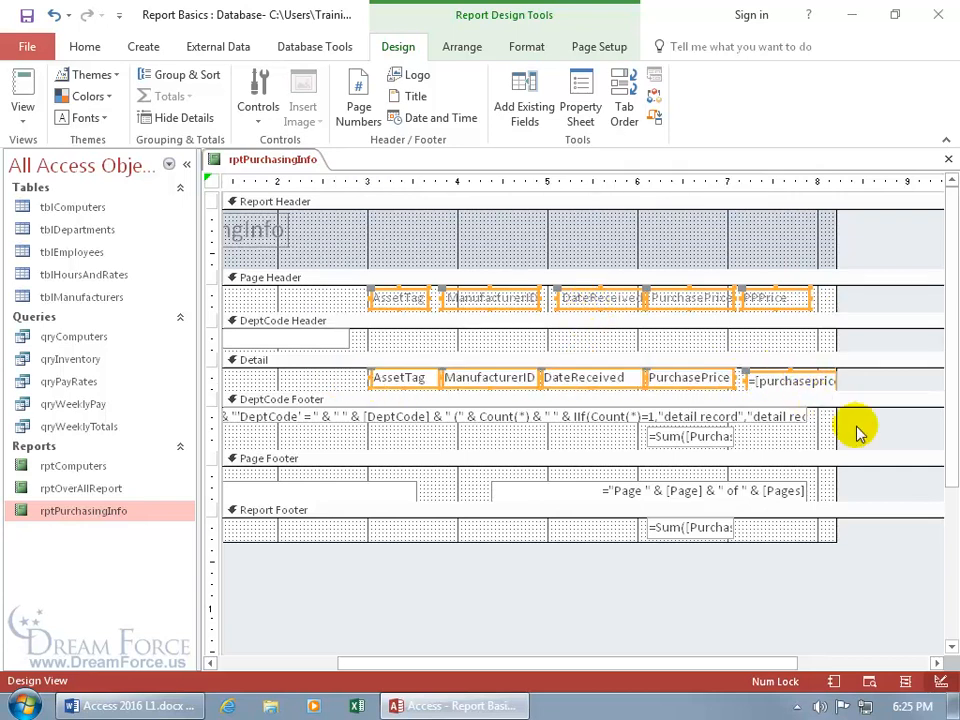
{"action": "key", "text": "Left"}
{"action": "key", "text": "Left"}
{"action": "key", "text": "Left"}
{"action": "key", "text": "Left"}
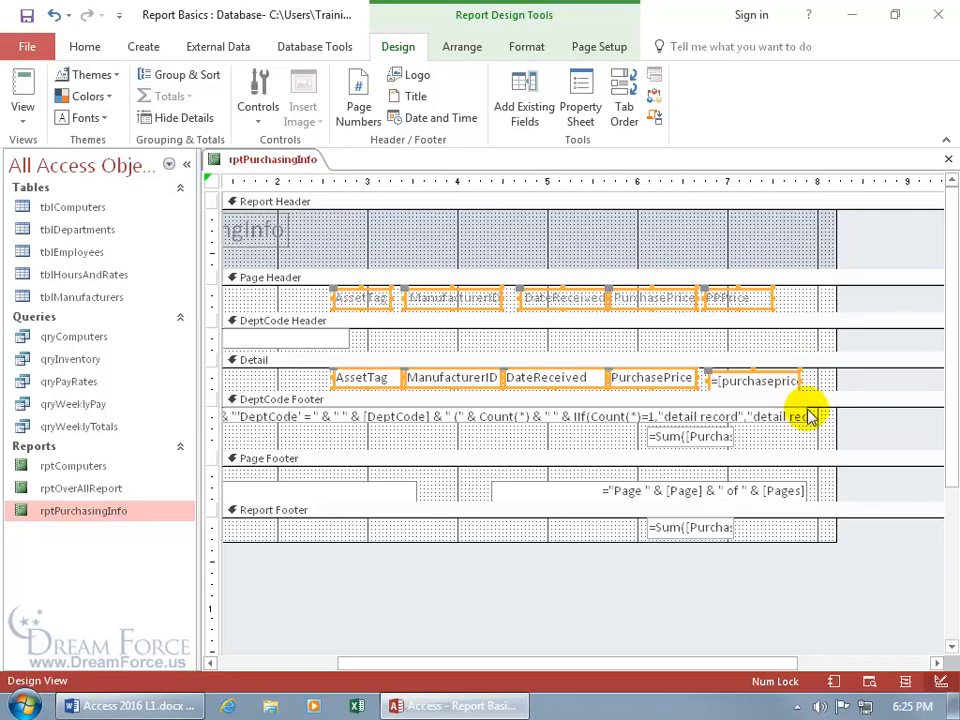
{"action": "key", "text": "Right"}
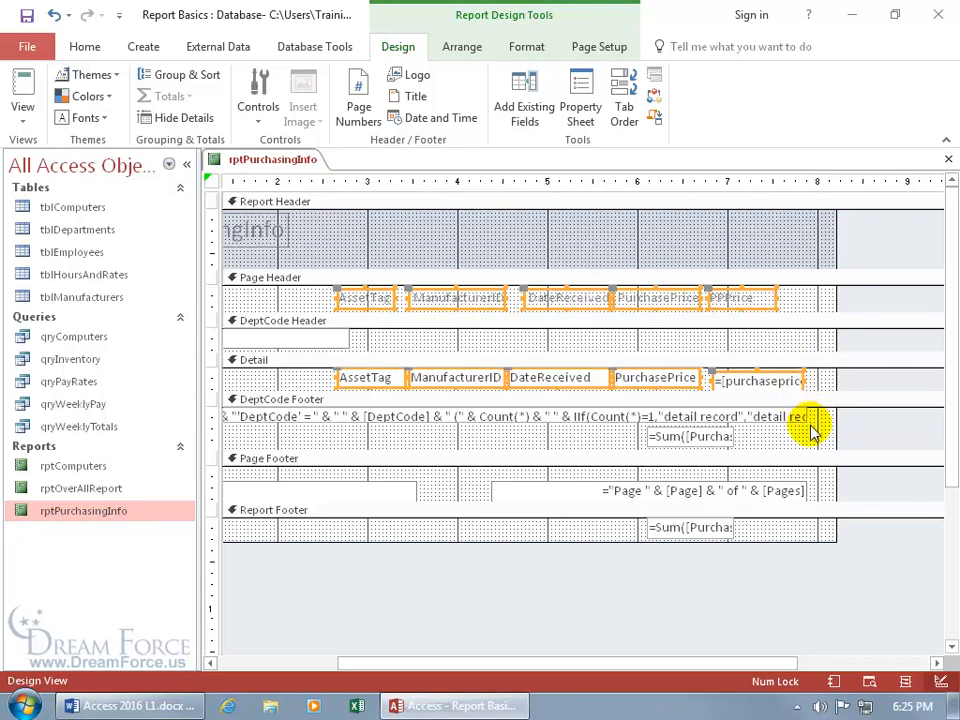
{"action": "left_click", "coordinate": [795, 340]}
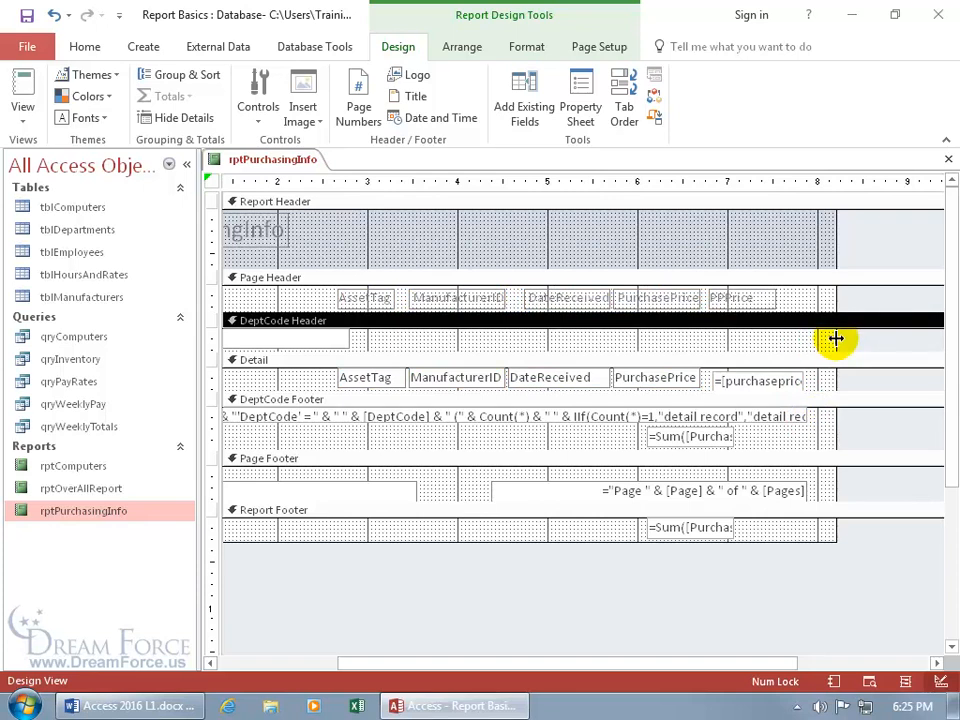
Step: Widen the report to about 8.4 inches, select the whole report and open its Property Sheet
{"action": "mouse_move", "coordinate": [835, 340]}
{"action": "left_mouse_down"}
{"action": "mouse_move", "coordinate": [797, 340]}
{"action": "mouse_move", "coordinate": [849, 340]}
{"action": "left_mouse_up"}
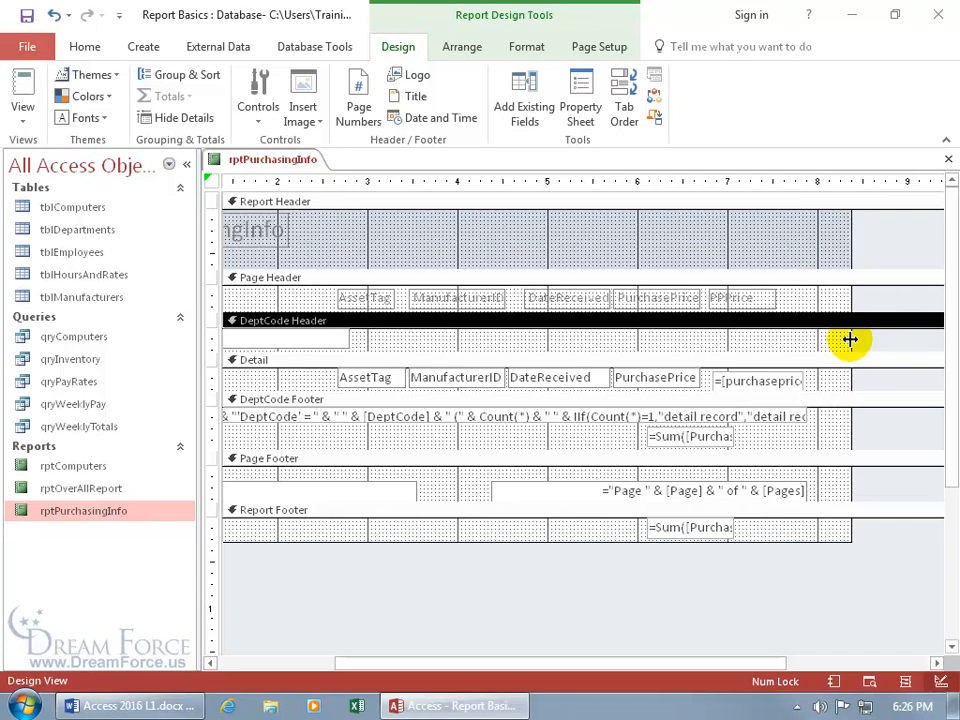
{"action": "left_click", "coordinate": [212, 183]}
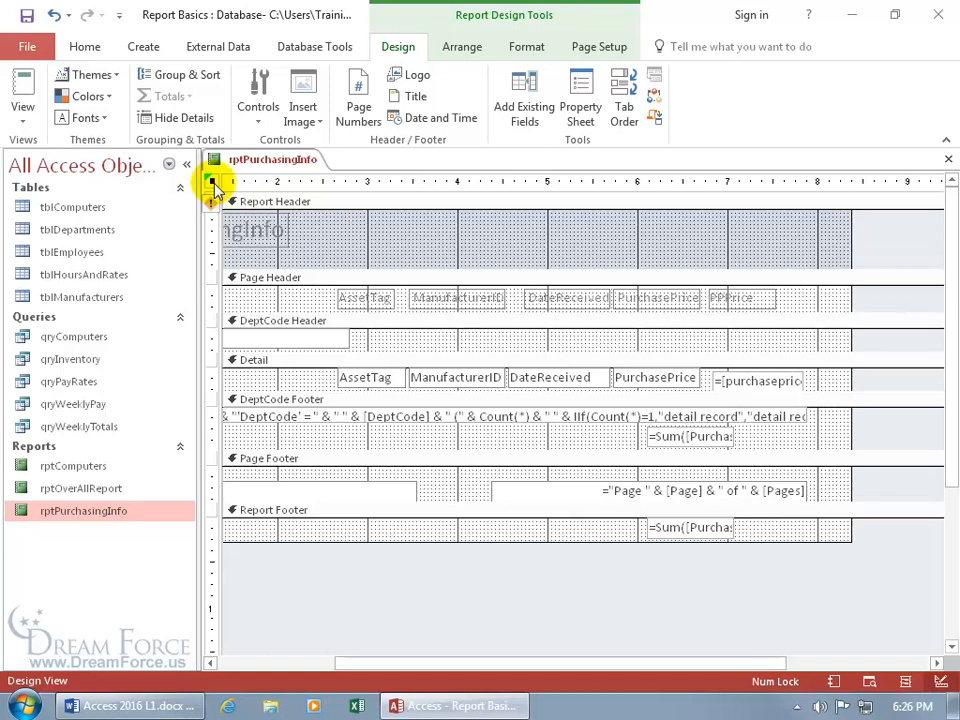
{"action": "double_click", "coordinate": [213, 185]}
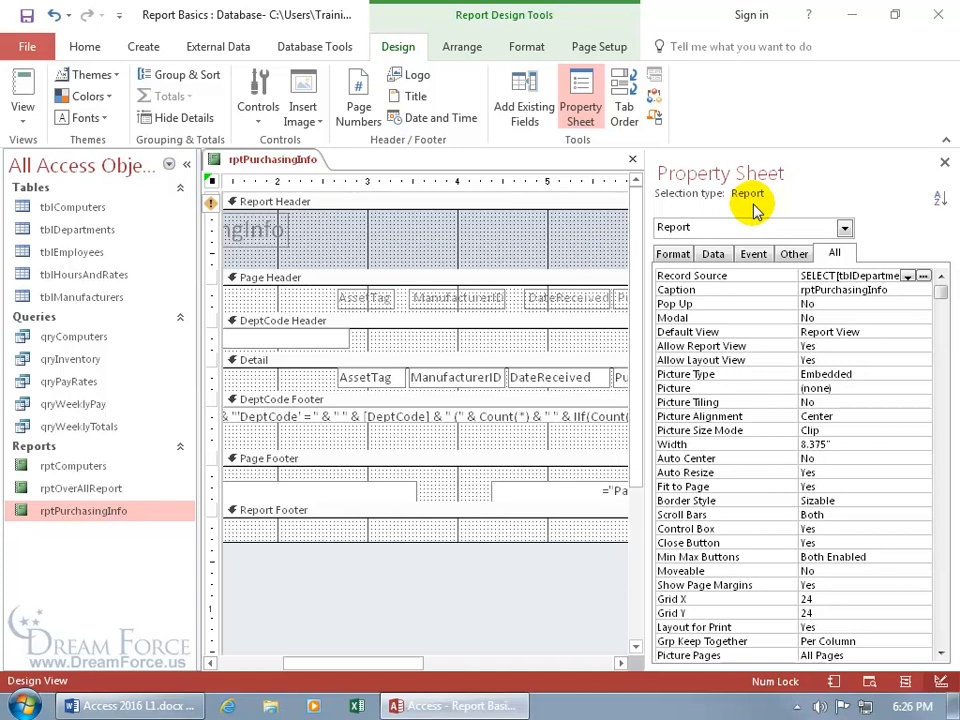
Step: View the properties of LabelPPPrice, reselect the whole report and close the Property Sheet
{"action": "left_click", "coordinate": [845, 228]}
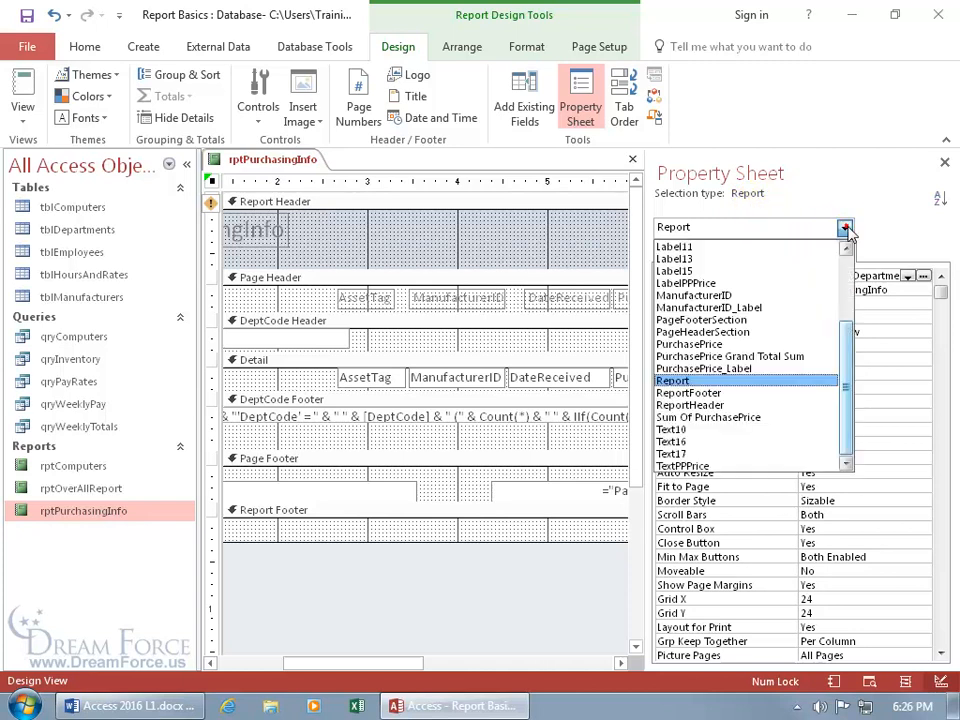
{"action": "left_click", "coordinate": [740, 283]}
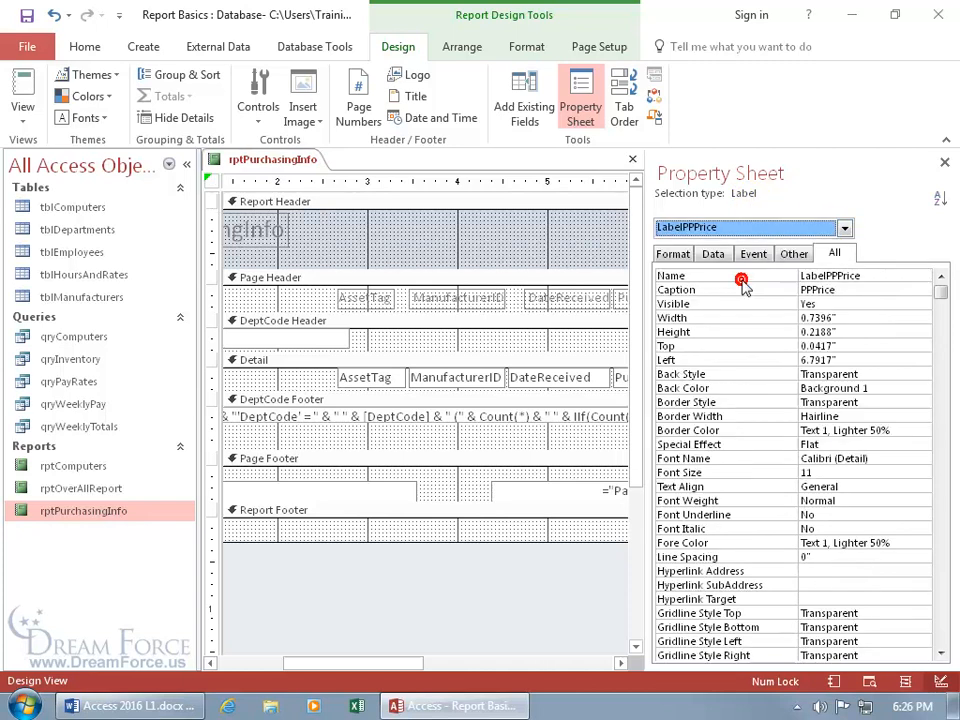
{"action": "left_click", "coordinate": [212, 184]}
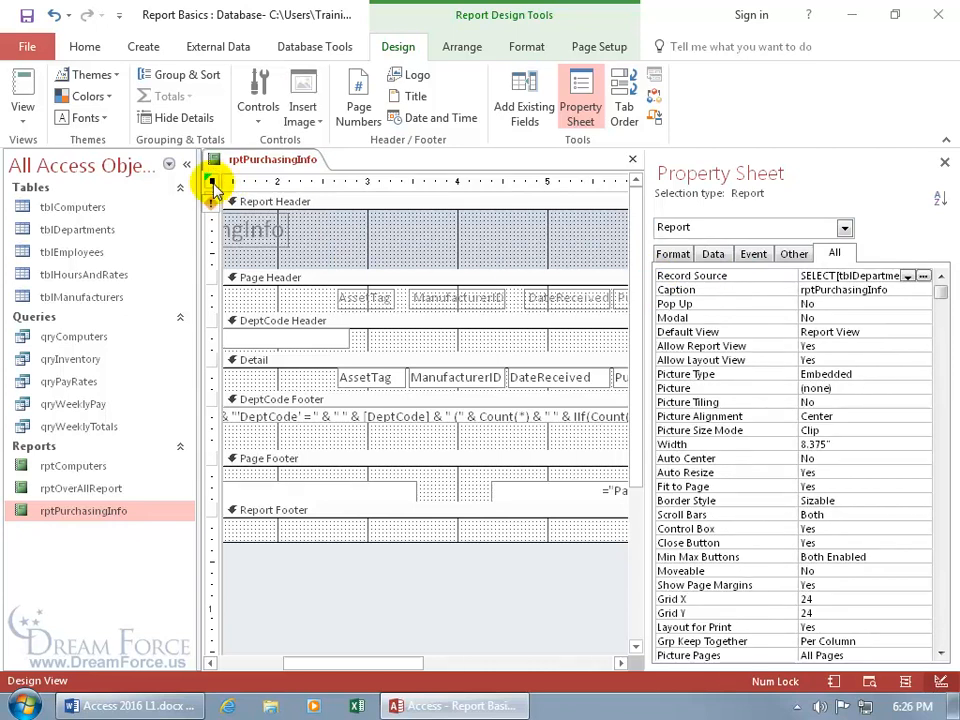
{"action": "left_click", "coordinate": [945, 161]}
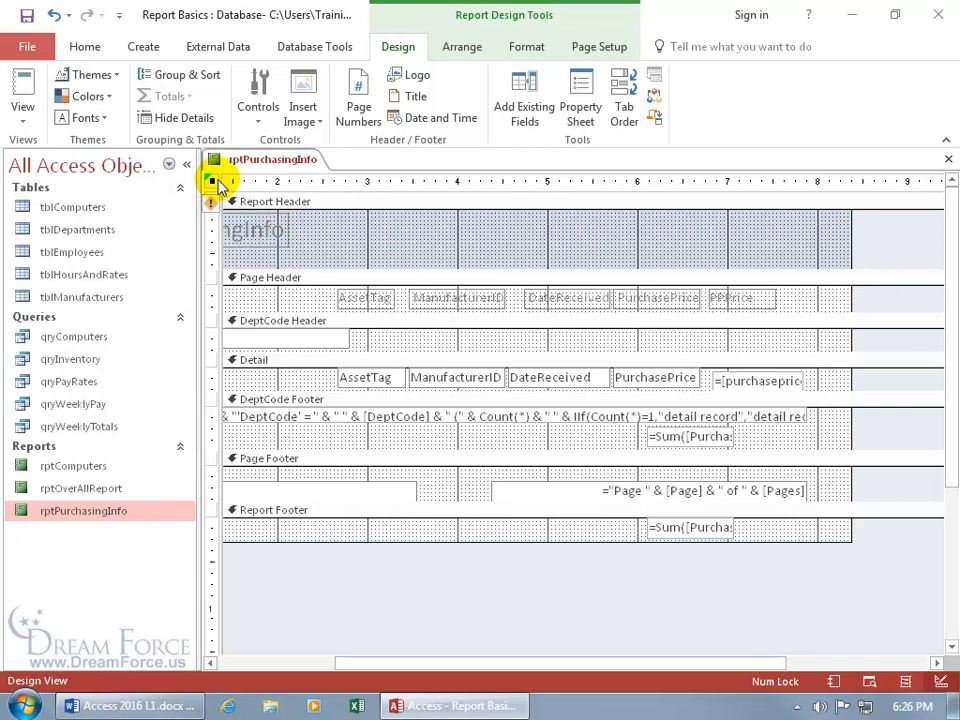
Step: Review the report's width error and its correction options, dismissing them without choosing any
{"action": "mouse_move", "coordinate": [215, 212]}
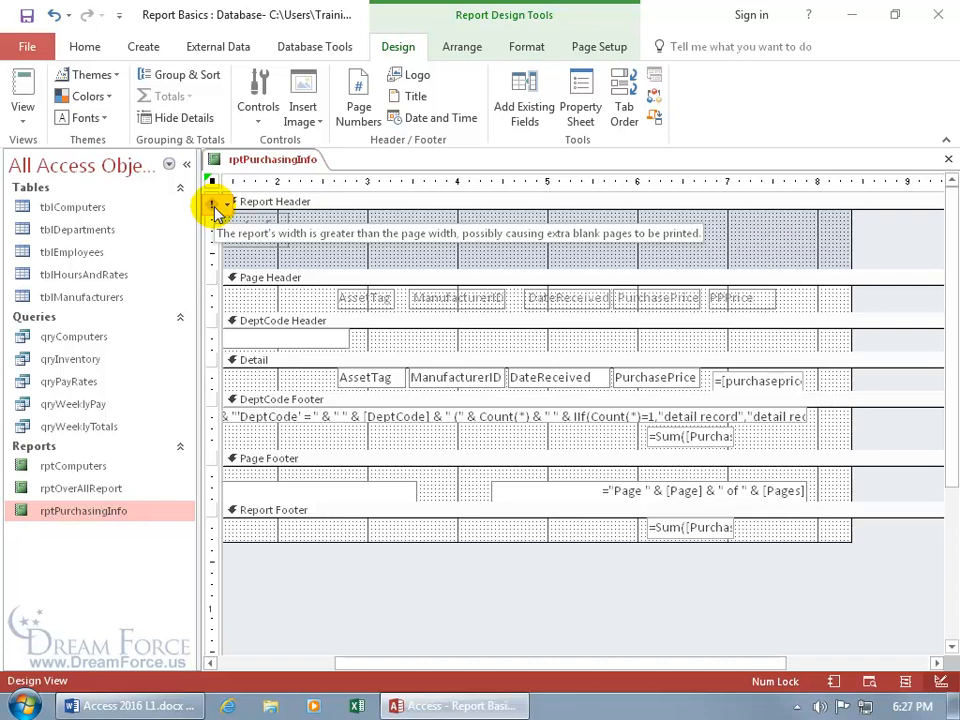
{"action": "left_click", "coordinate": [216, 207]}
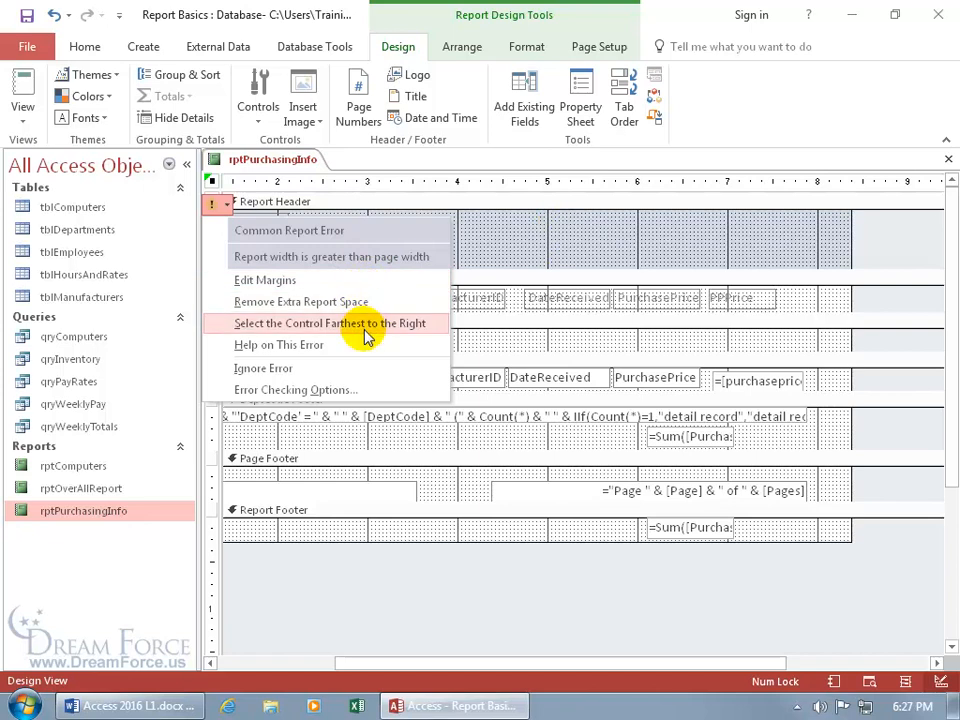
{"action": "left_click", "coordinate": [506, 246]}
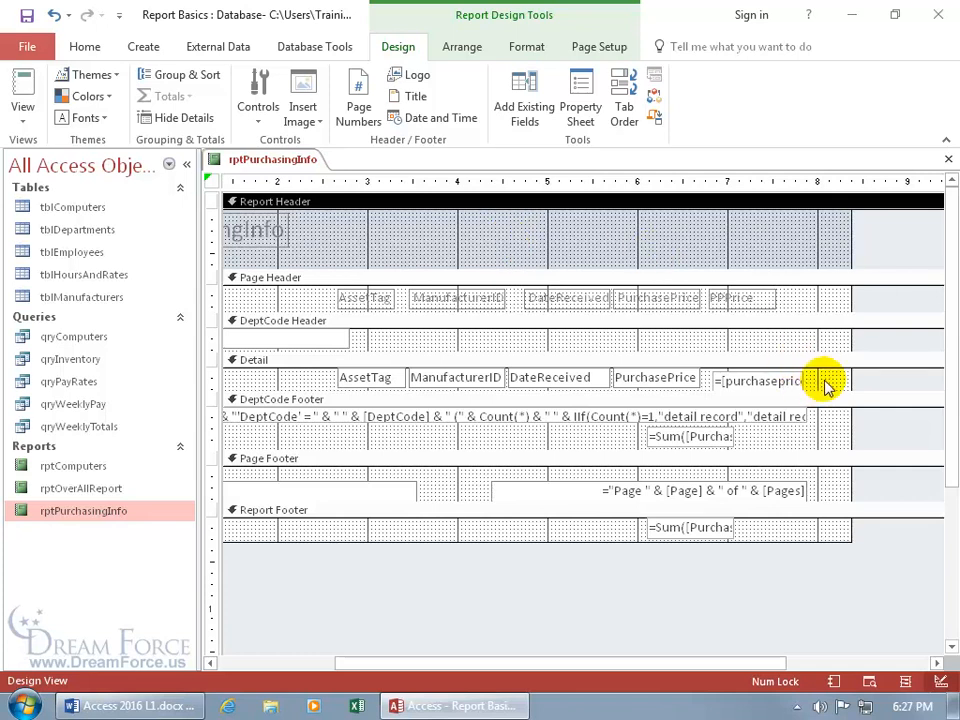
Step: Narrow the report to about 7.9 inches and check both of its pages in Print Preview
{"action": "left_click_drag", "start_coordinate": [848, 378], "coordinate": [805, 378]}
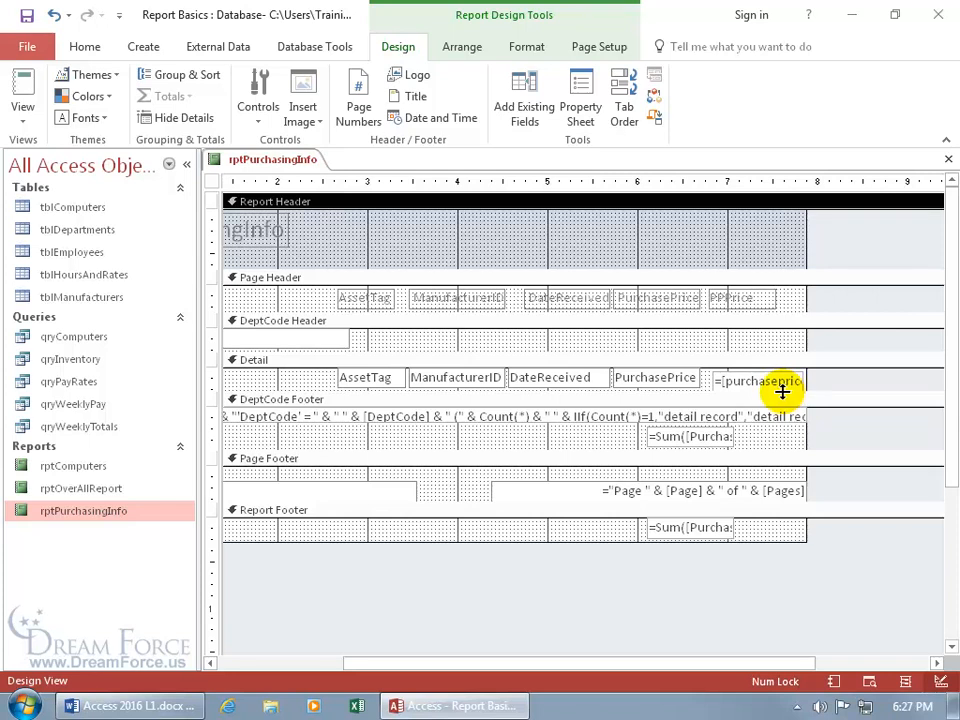
{"action": "right_click", "coordinate": [261, 165]}
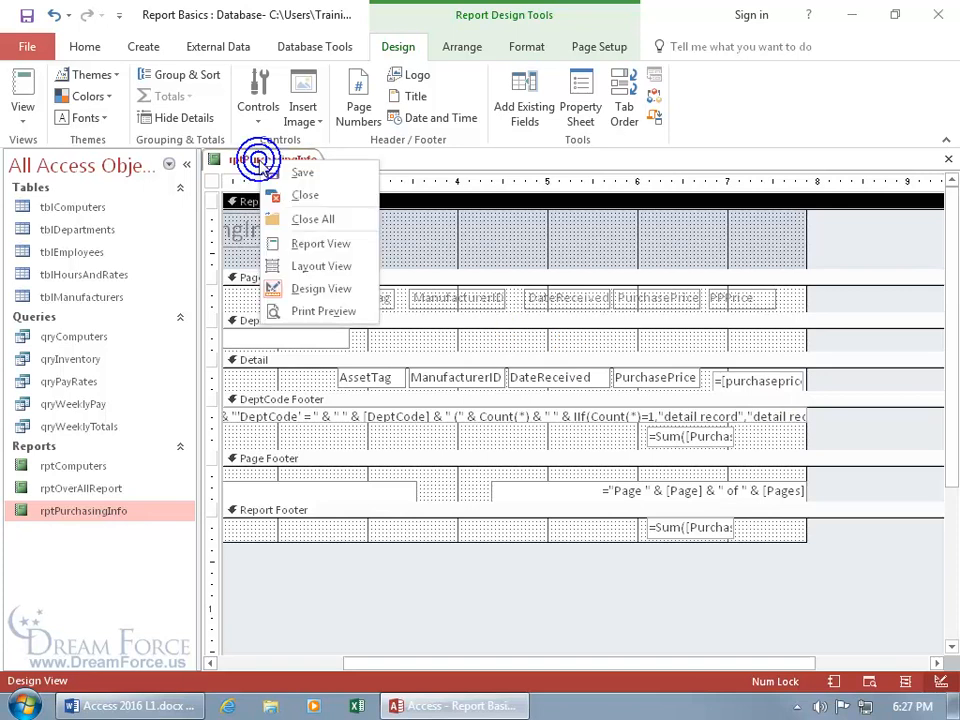
{"action": "left_click", "coordinate": [310, 313]}
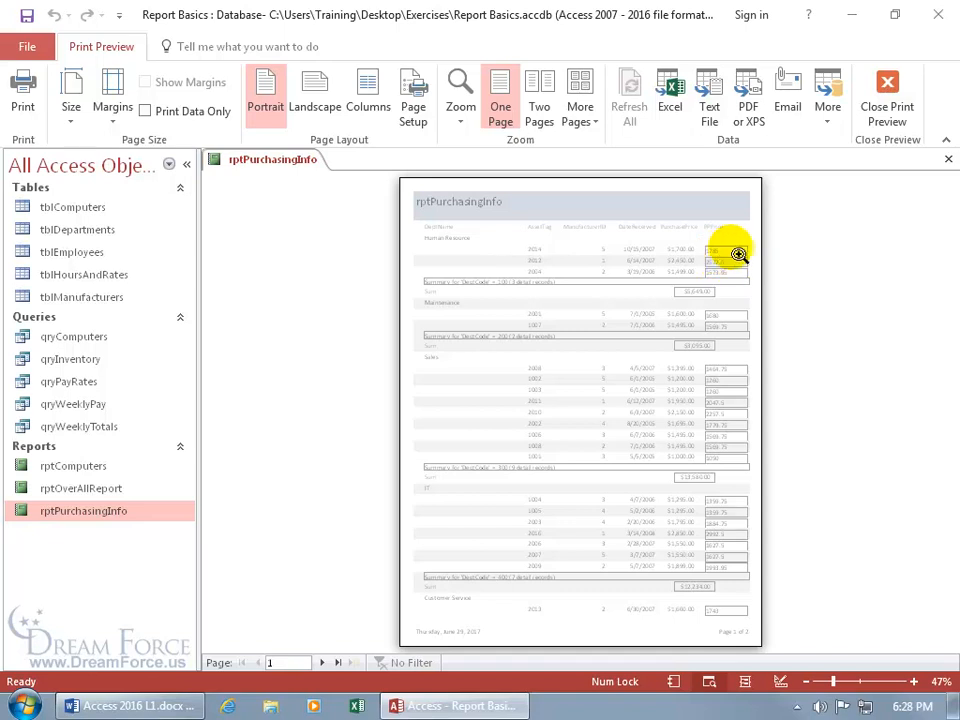
{"action": "left_click", "coordinate": [321, 664]}
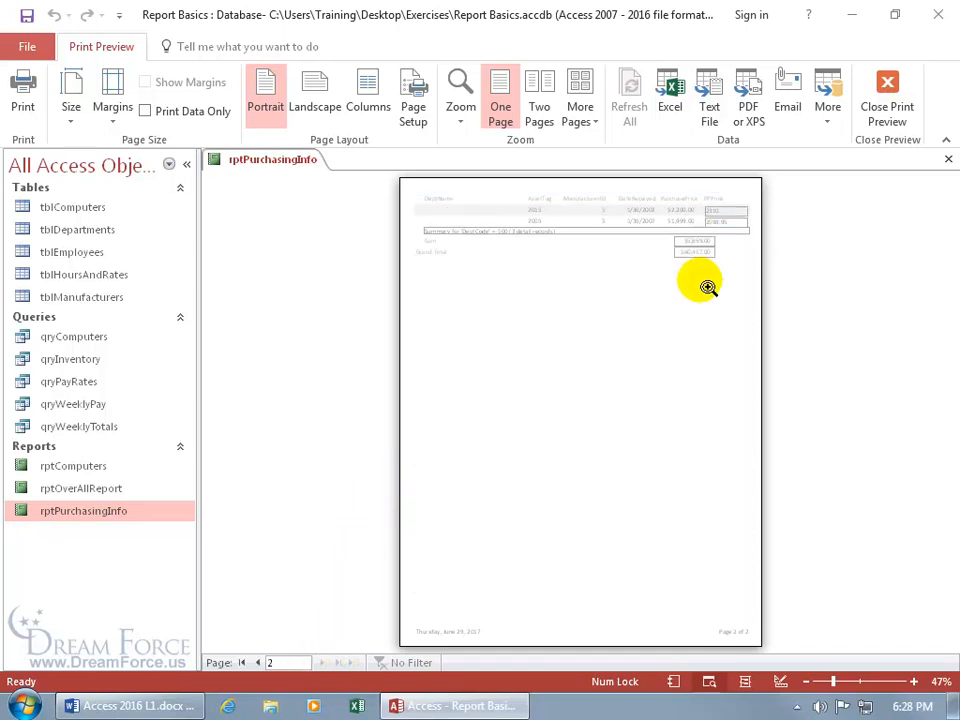
Step: Return to Design View and move the =[purchaseprice] *1.05 text box left so it sits directly beside PurchasePrice in the Detail section
{"action": "right_click", "coordinate": [600, 268]}
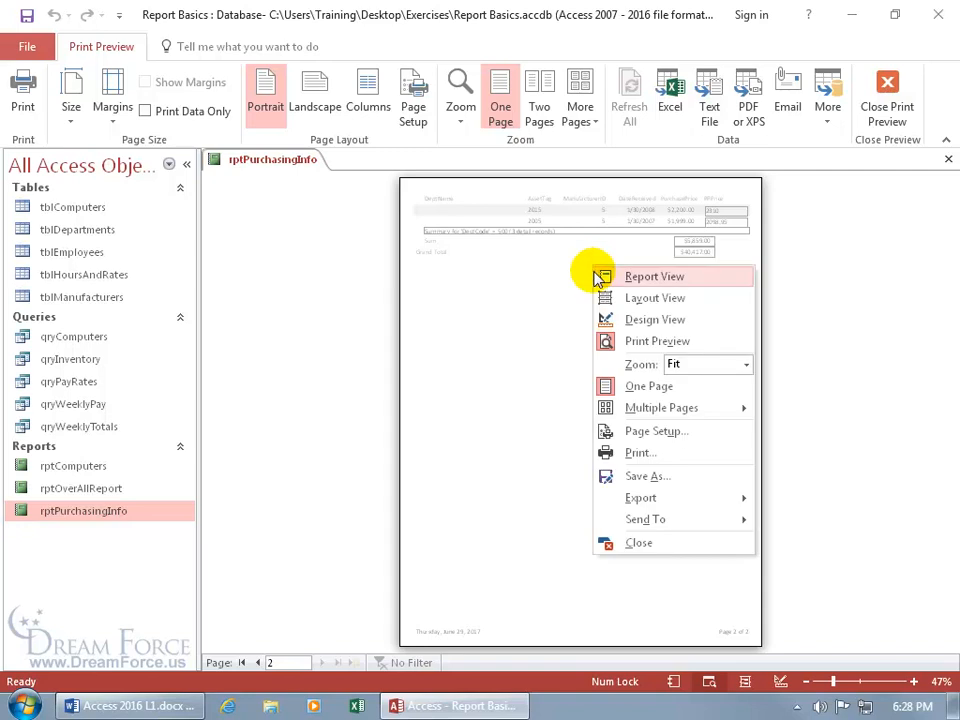
{"action": "left_click", "coordinate": [620, 318]}
{"action": "left_click_drag", "start_coordinate": [606, 663], "coordinate": [765, 666]}
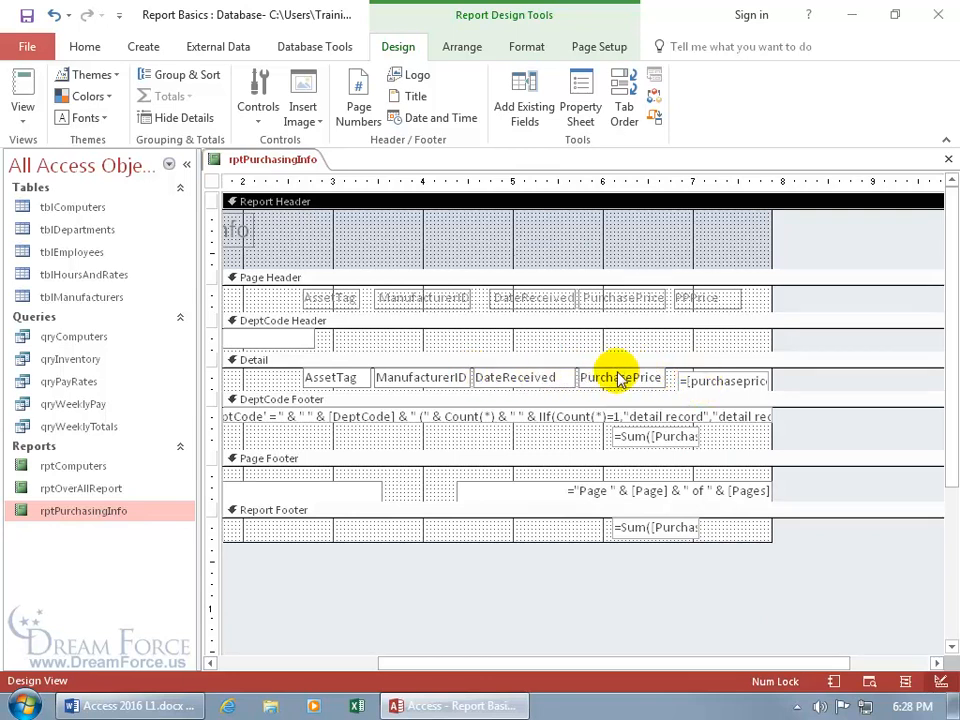
{"action": "left_click", "coordinate": [715, 376]}
{"action": "left_click_drag", "start_coordinate": [715, 376], "coordinate": [699, 376]}
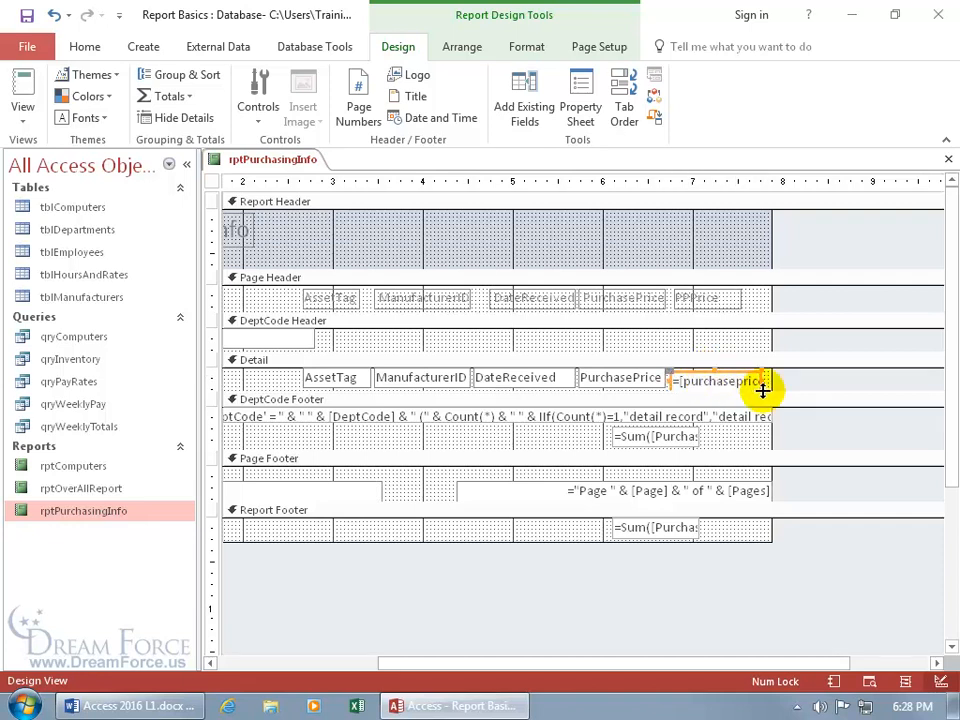
{"action": "left_click", "coordinate": [645, 340]}
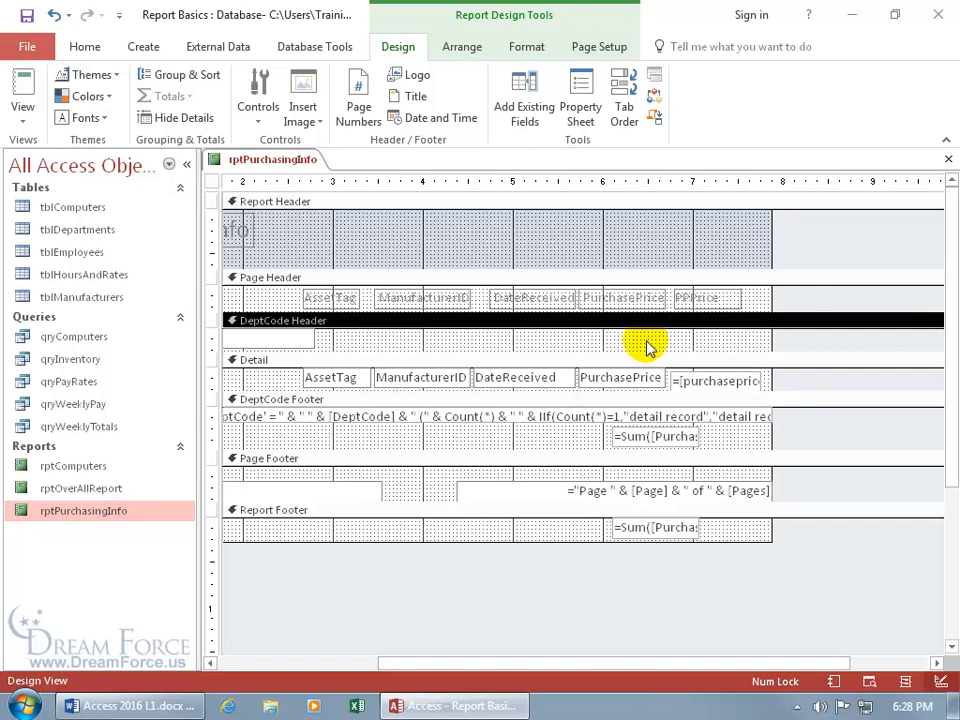
Step: Align the tops of the PurchasePrice and =[purchaseprice] *1.05 text boxes in the Detail section
{"action": "left_click", "coordinate": [614, 380]}
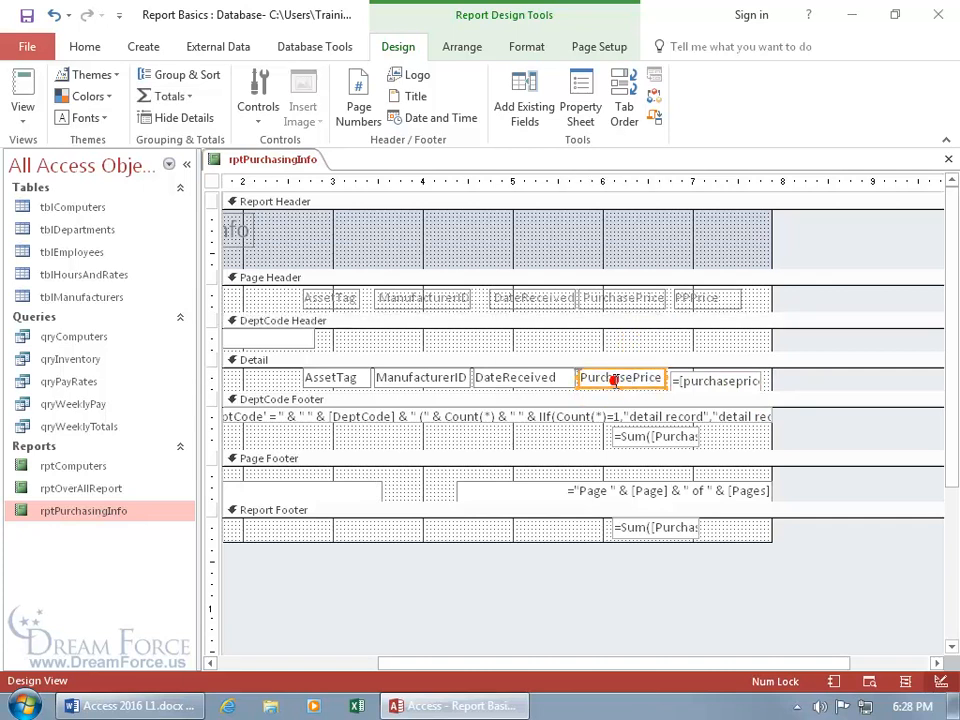
{"action": "left_click", "coordinate": [718, 384], "text": "shift"}
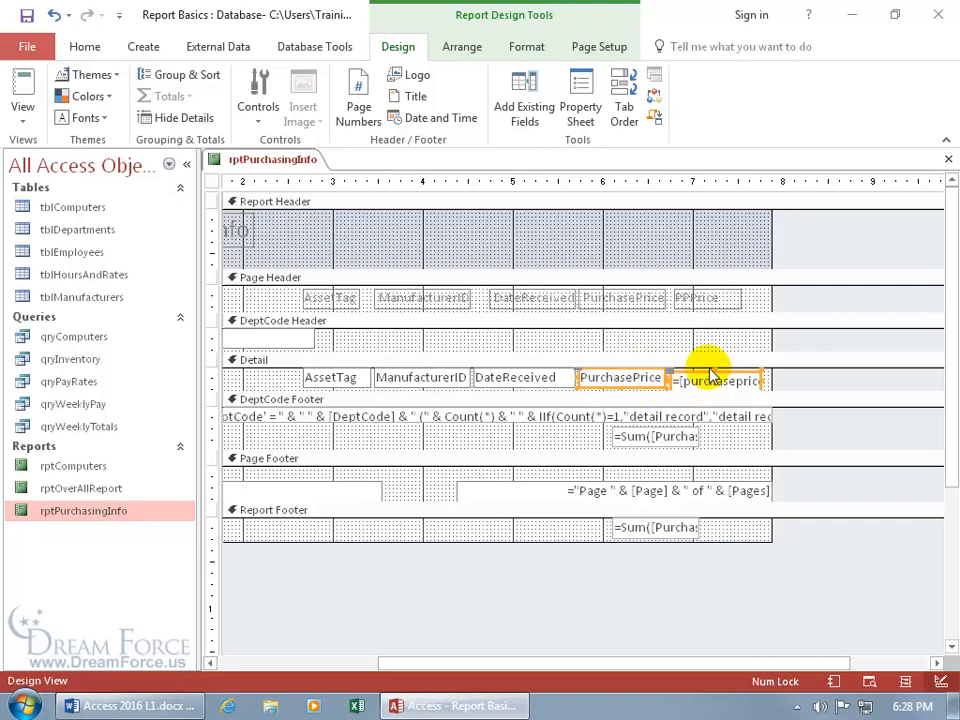
{"action": "right_click", "coordinate": [648, 388]}
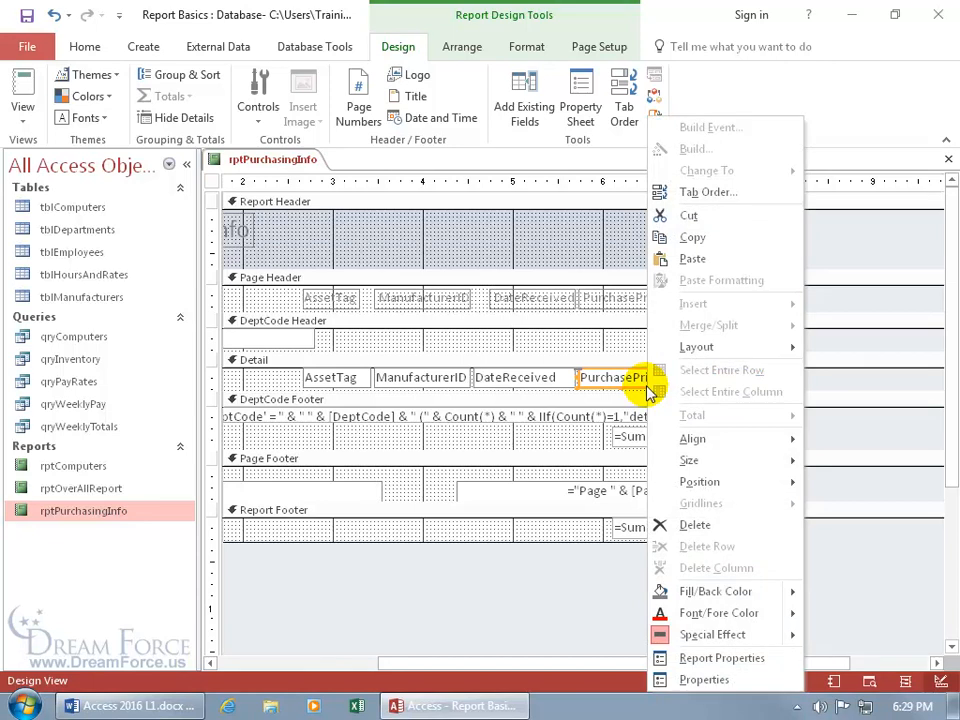
{"action": "mouse_move", "coordinate": [692, 440]}
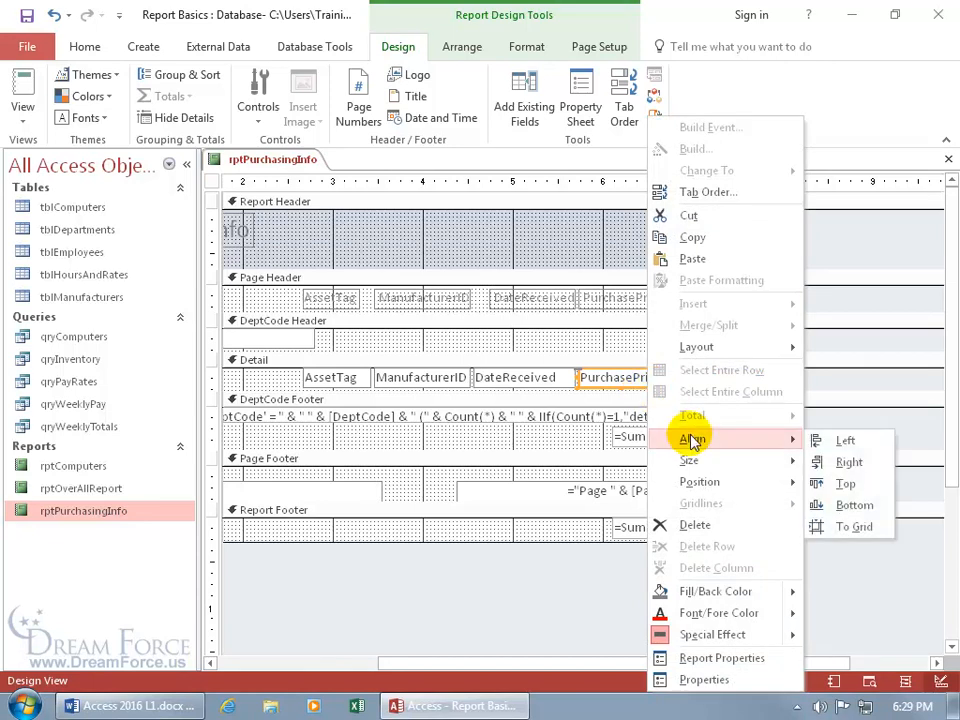
{"action": "left_click", "coordinate": [838, 483]}
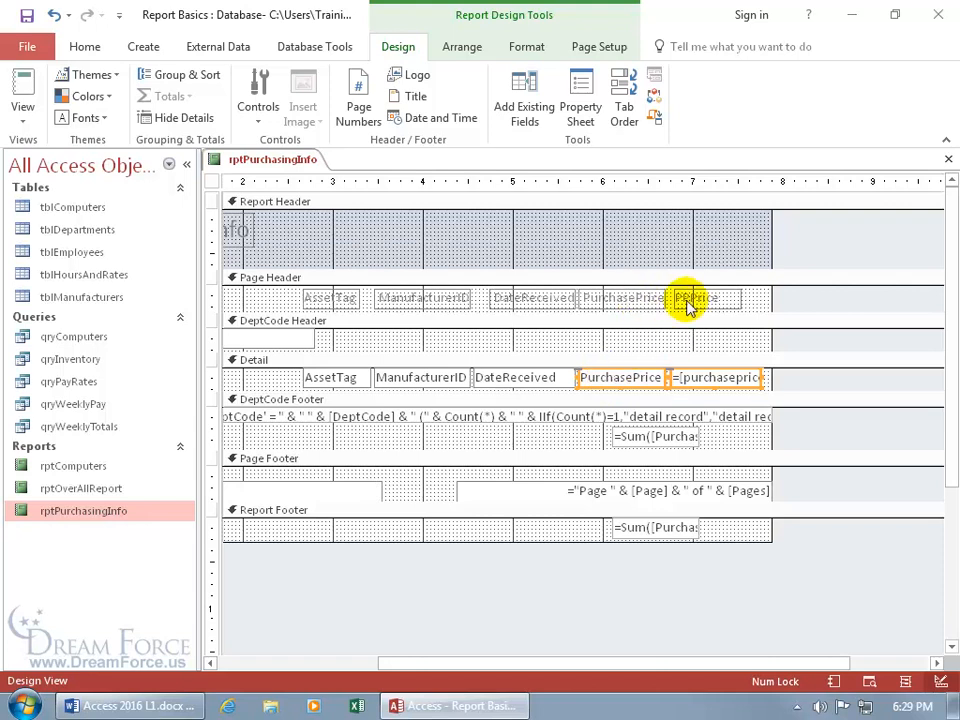
{"action": "left_click", "coordinate": [677, 340]}
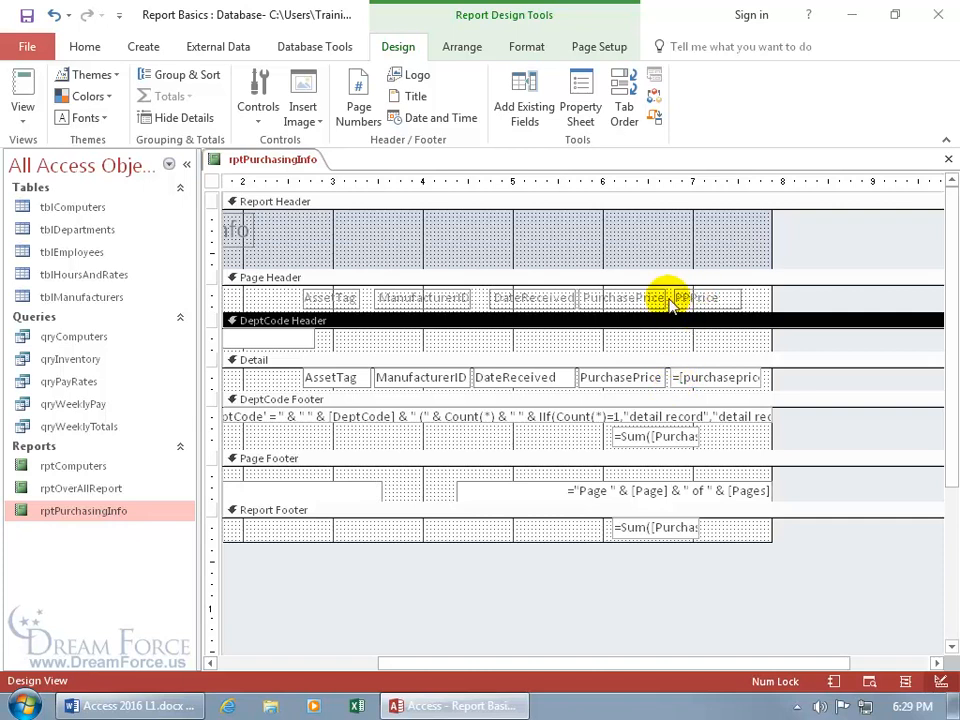
Step: Align the PPPrice label in the Page Header and the calculated text box in the Detail section to their left edges
{"action": "left_click", "coordinate": [715, 293]}
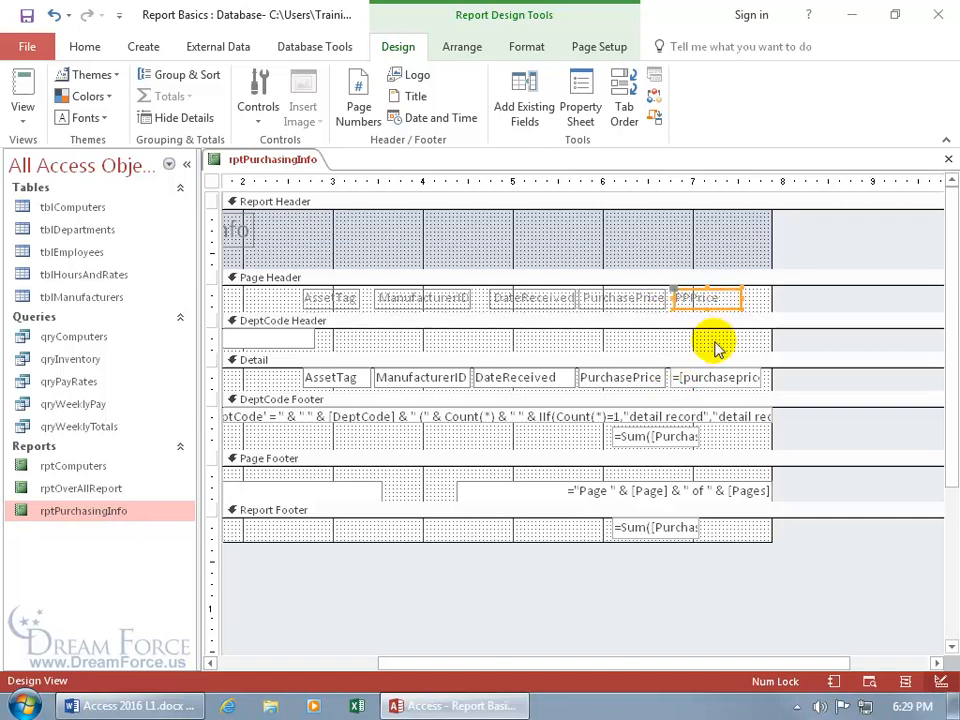
{"action": "left_click", "coordinate": [716, 378], "text": "shift"}
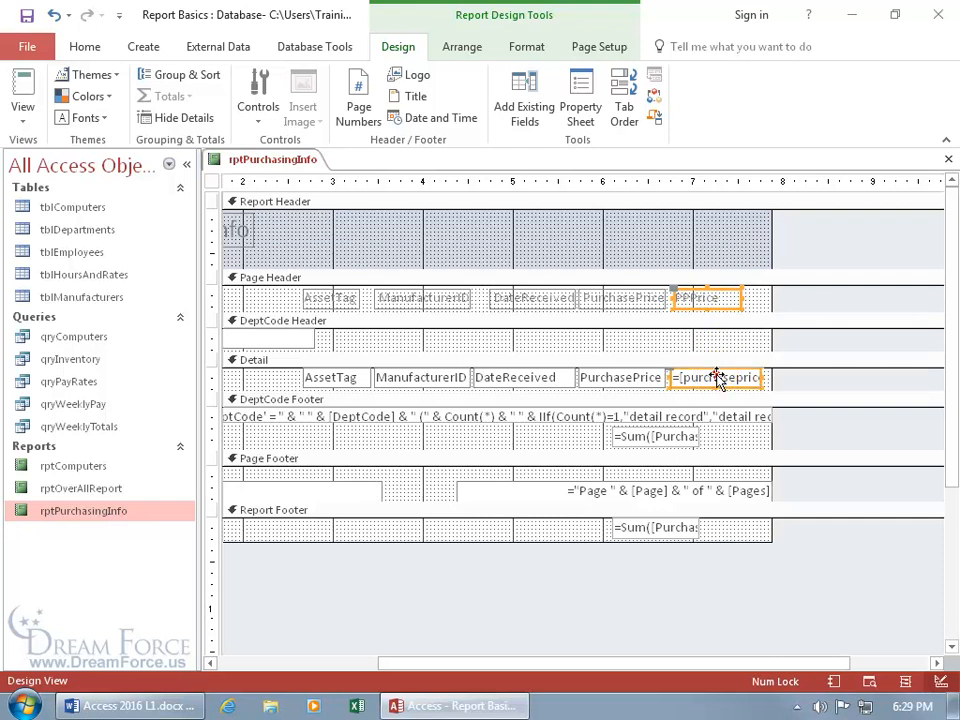
{"action": "right_click", "coordinate": [716, 312]}
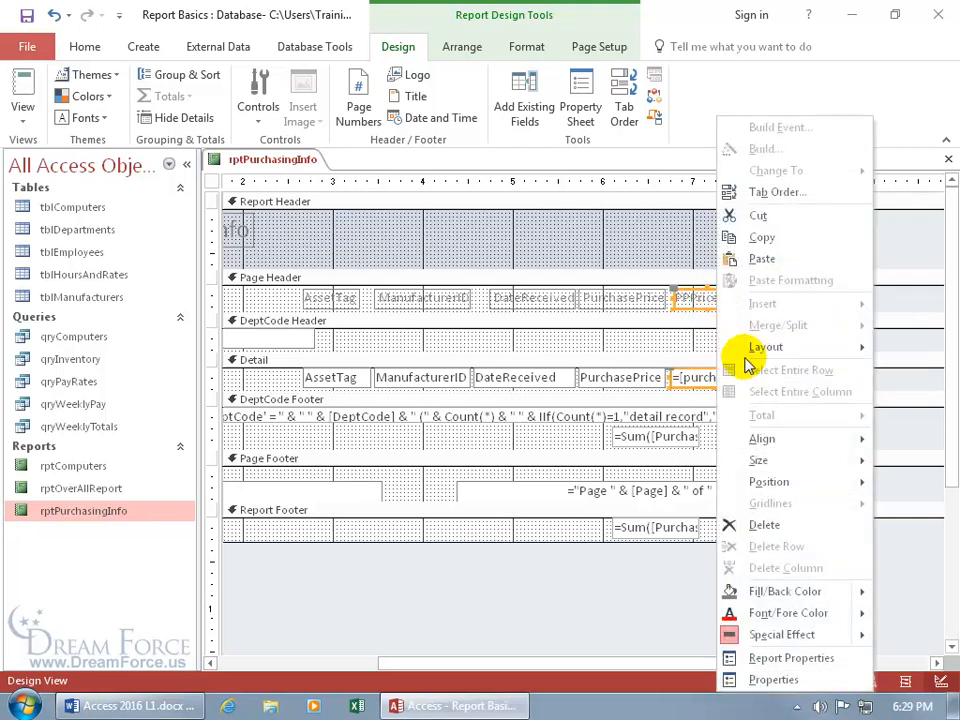
{"action": "mouse_move", "coordinate": [766, 441]}
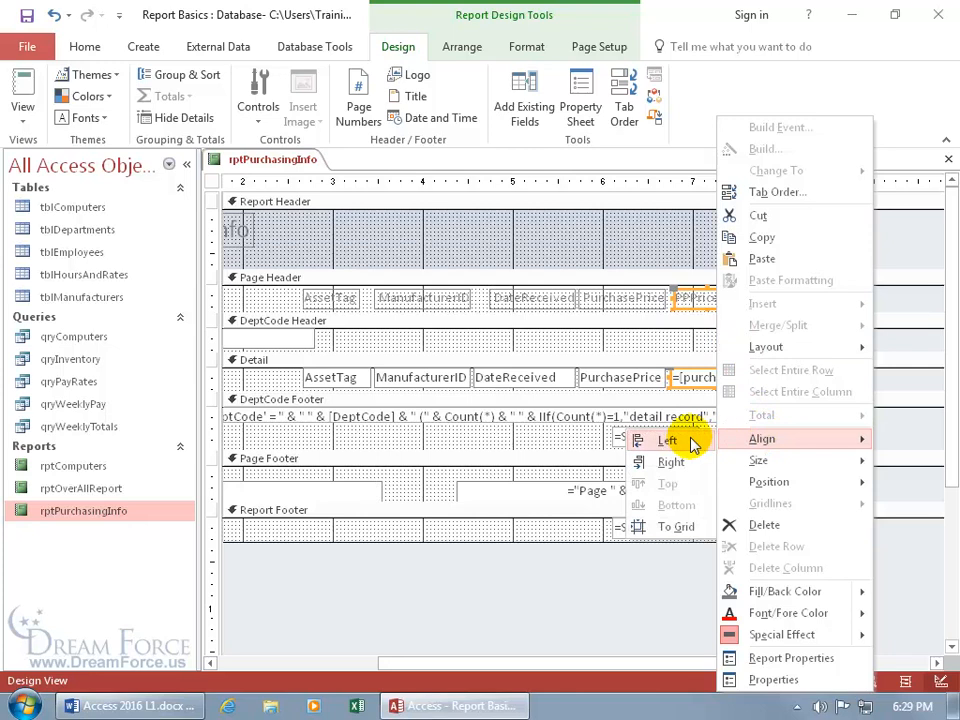
{"action": "left_click", "coordinate": [690, 438]}
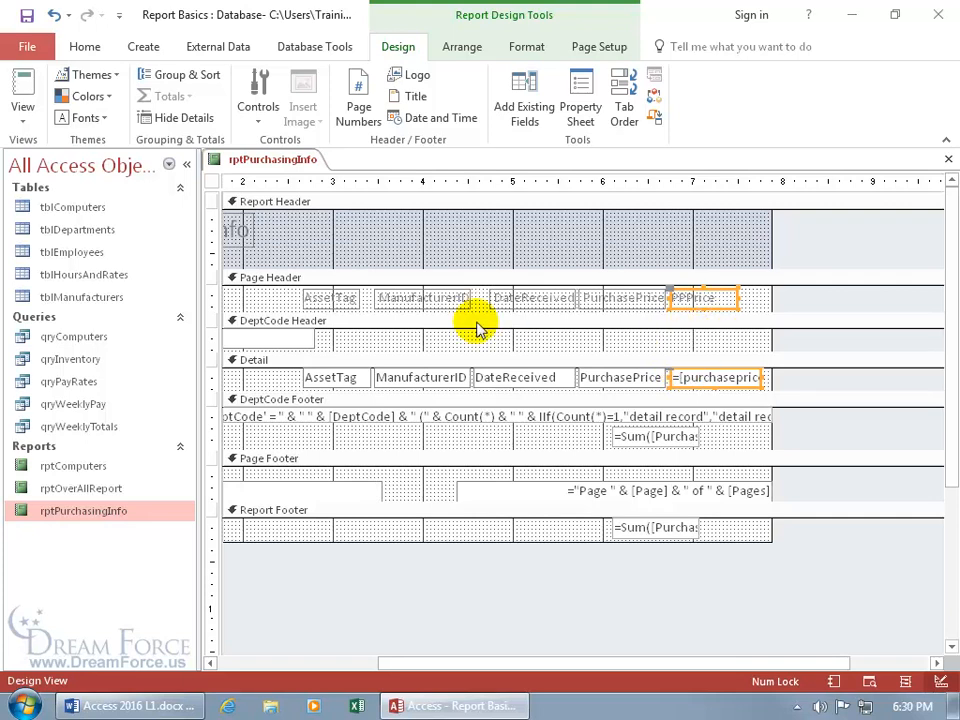
Step: Open the report in Print Preview and examine the PPPrice column's alignment up close
{"action": "right_click", "coordinate": [272, 160]}
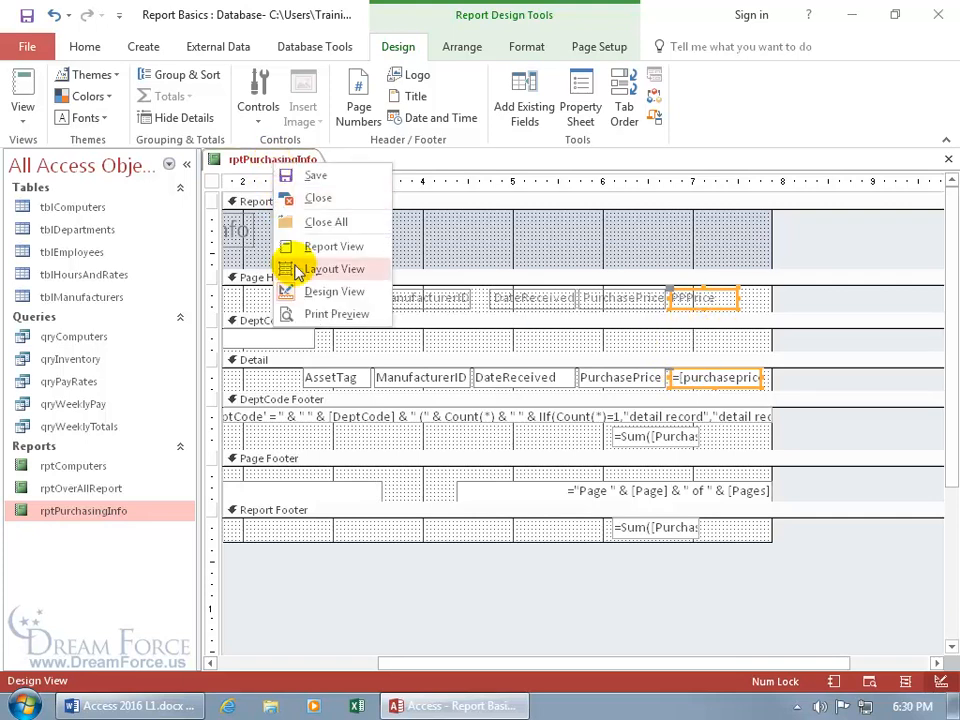
{"action": "left_click", "coordinate": [312, 313]}
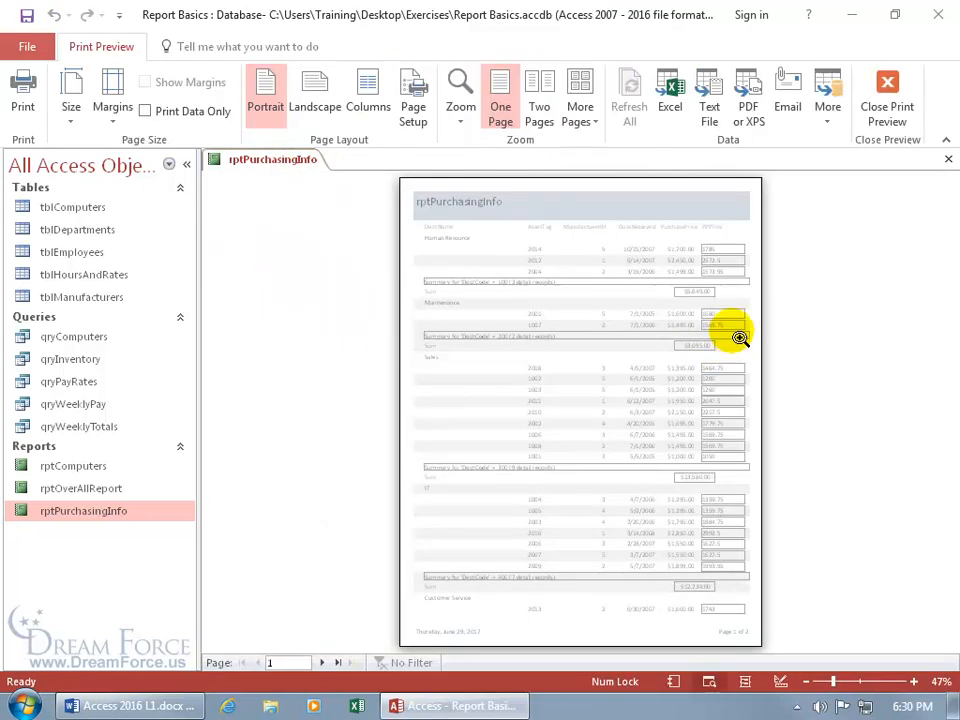
{"action": "left_click", "coordinate": [740, 283]}
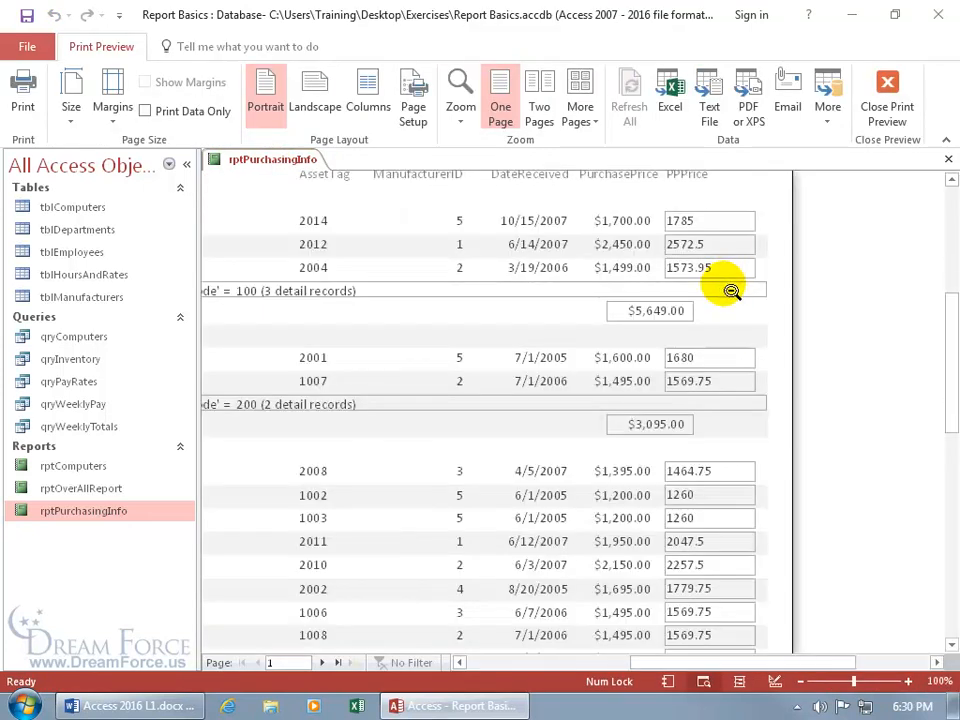